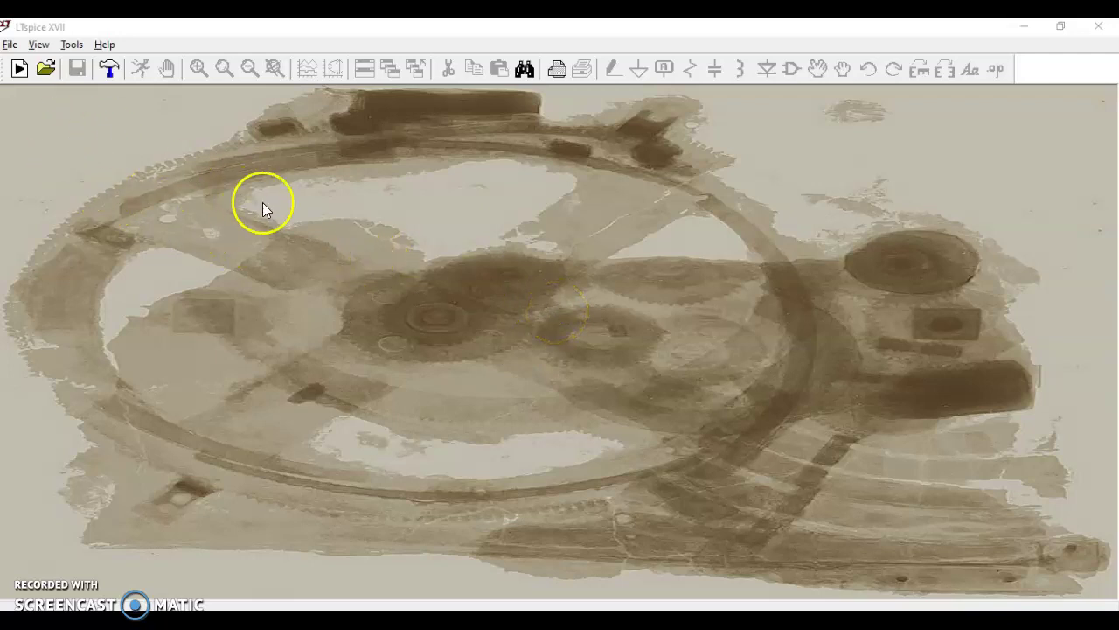
Open the File menu to begin a new blank schematic
{"action": "left_click", "coordinate": [10, 44]}
Create the new schematic and place NMOS transistors M1 and M2 side by side
{"action": "left_click", "coordinate": [31, 68]}
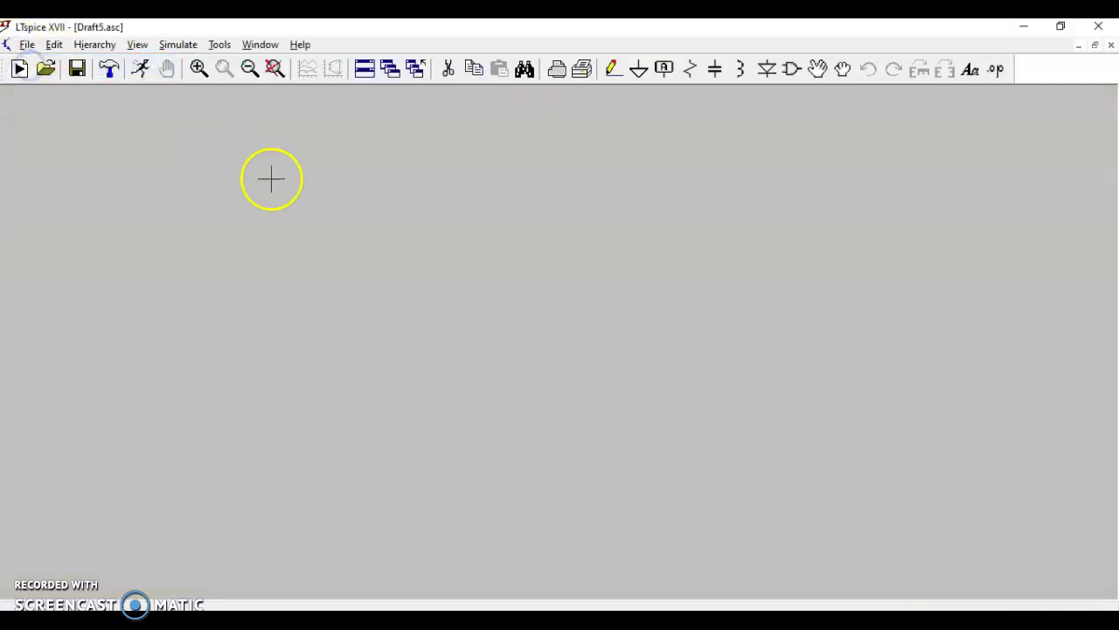
{"action": "left_click", "coordinate": [792, 69]}
{"action": "left_click", "coordinate": [596, 298]}
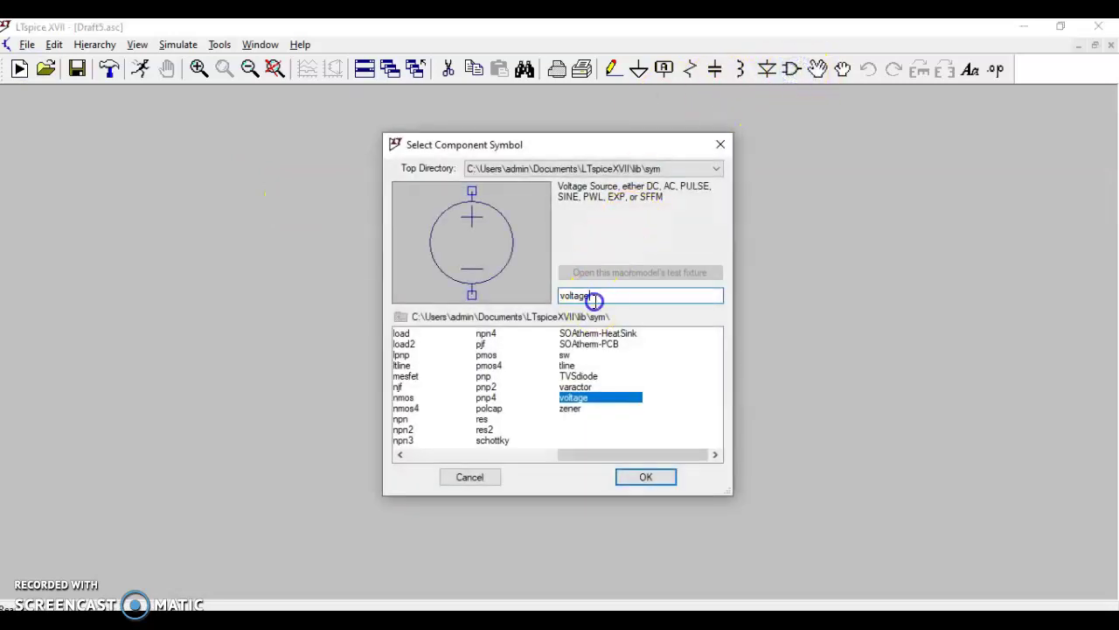
{"action": "key", "text": "BackSpace"}
{"action": "key", "text": "BackSpace"}
{"action": "key", "text": "BackSpace"}
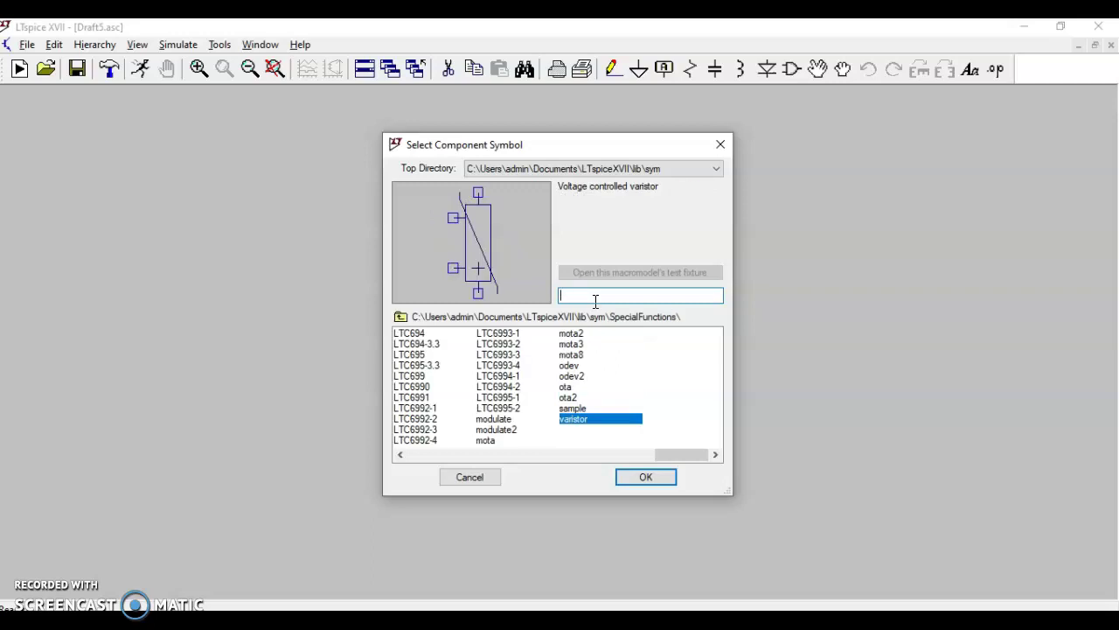
{"action": "type", "text": "nmo"}
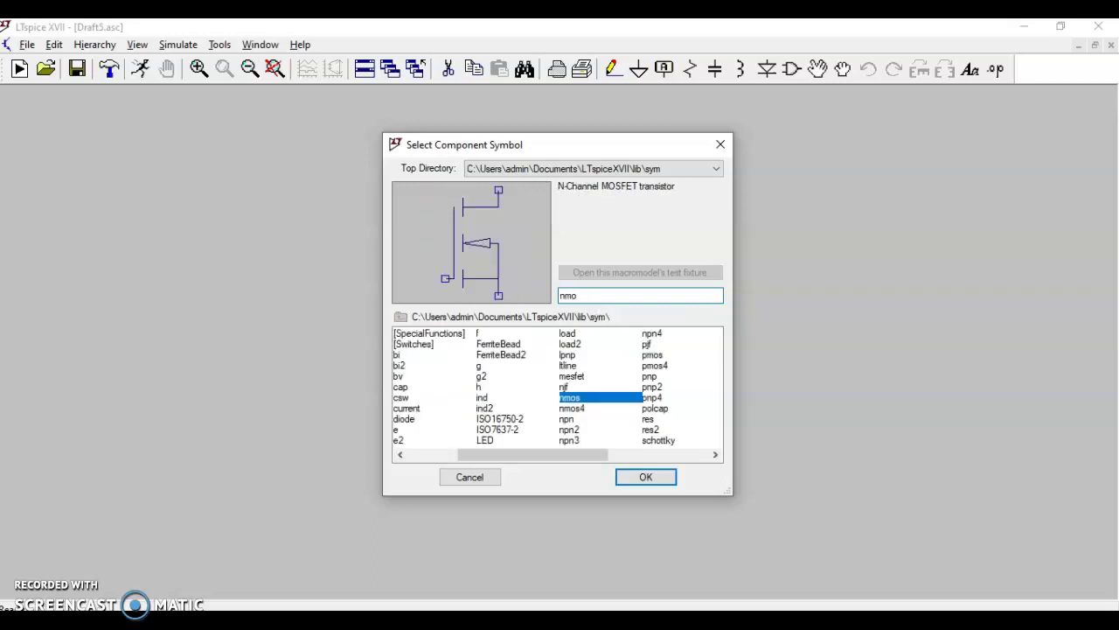
{"action": "left_click", "coordinate": [586, 395]}
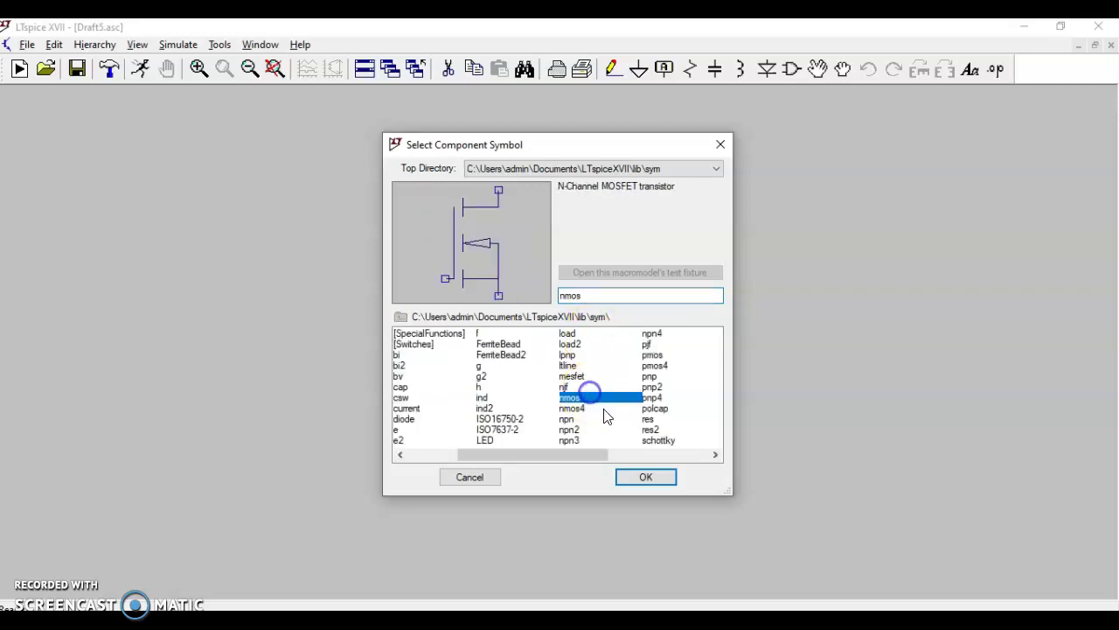
{"action": "left_click", "coordinate": [644, 478]}
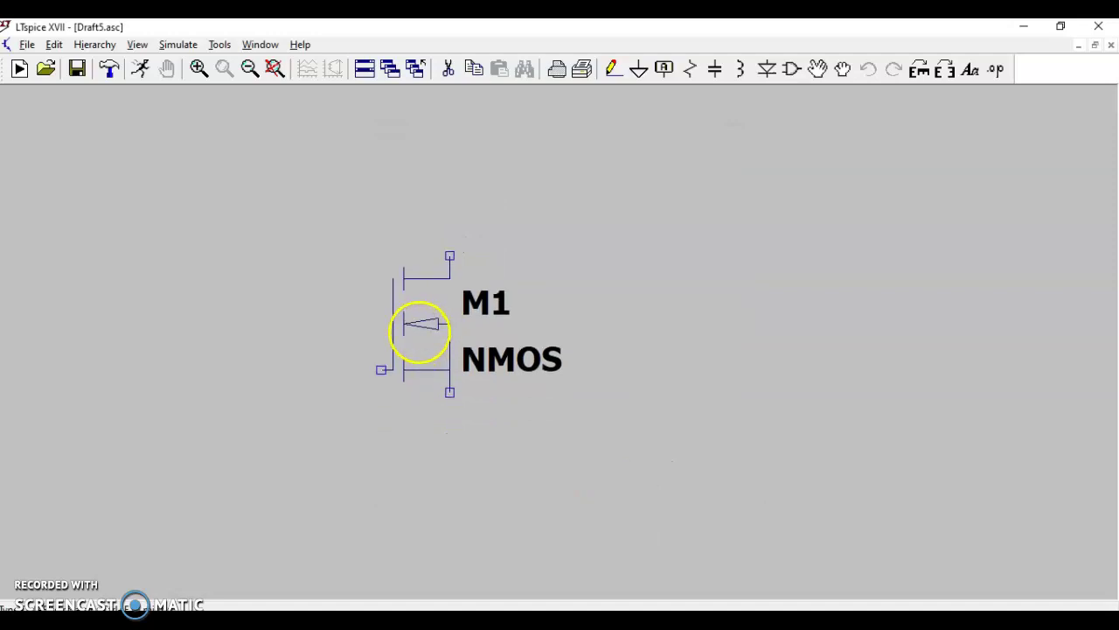
{"action": "left_click", "coordinate": [404, 326]}
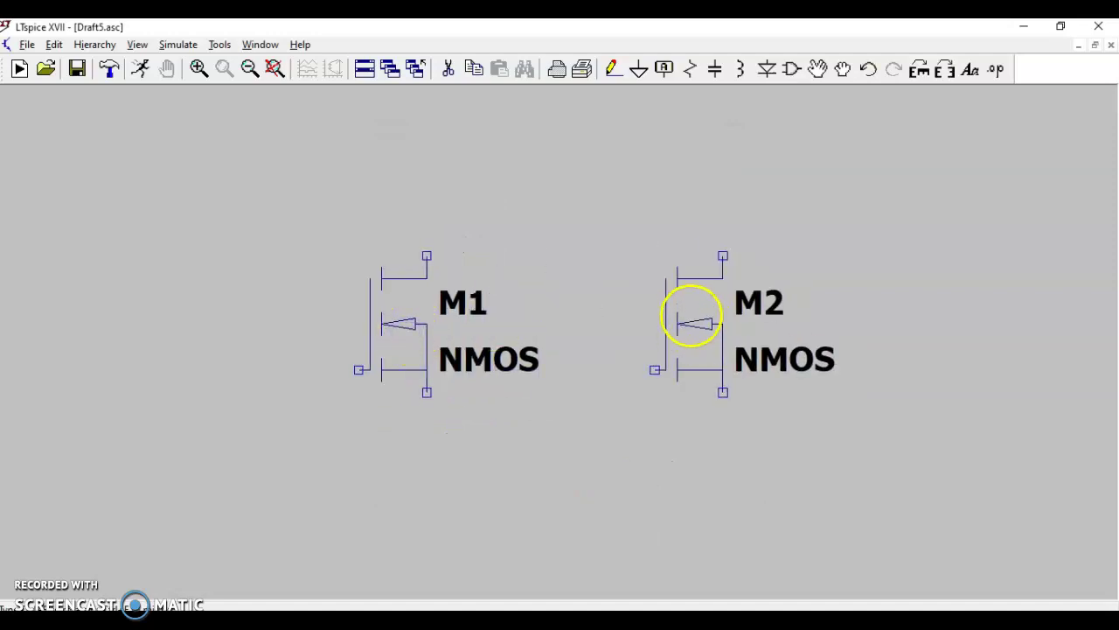
{"action": "left_click", "coordinate": [714, 317]}
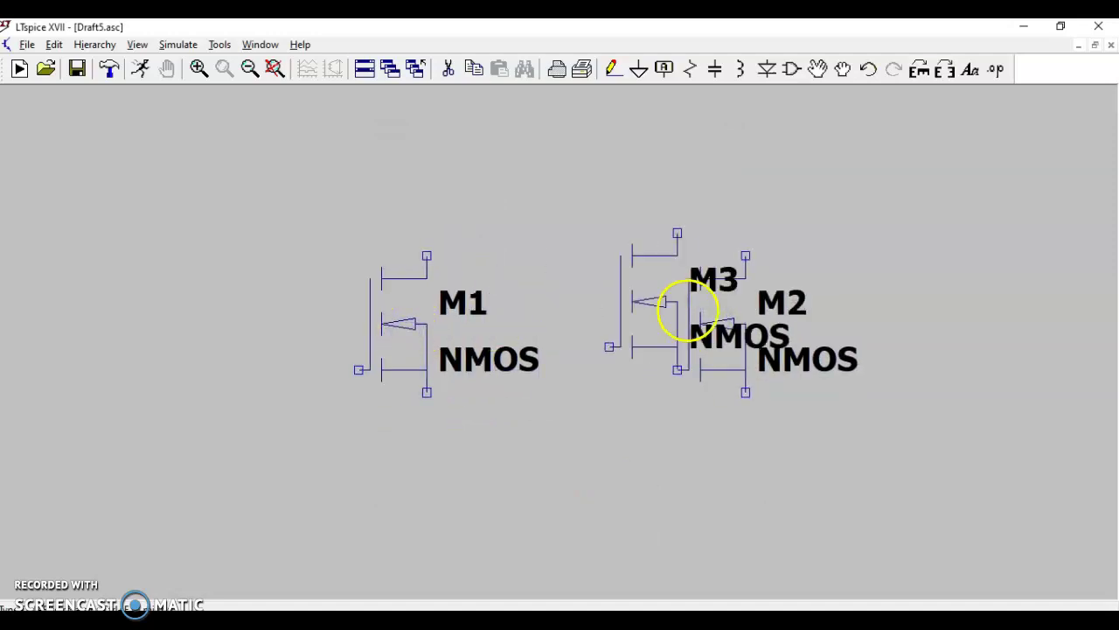
{"action": "right_click", "coordinate": [595, 250]}
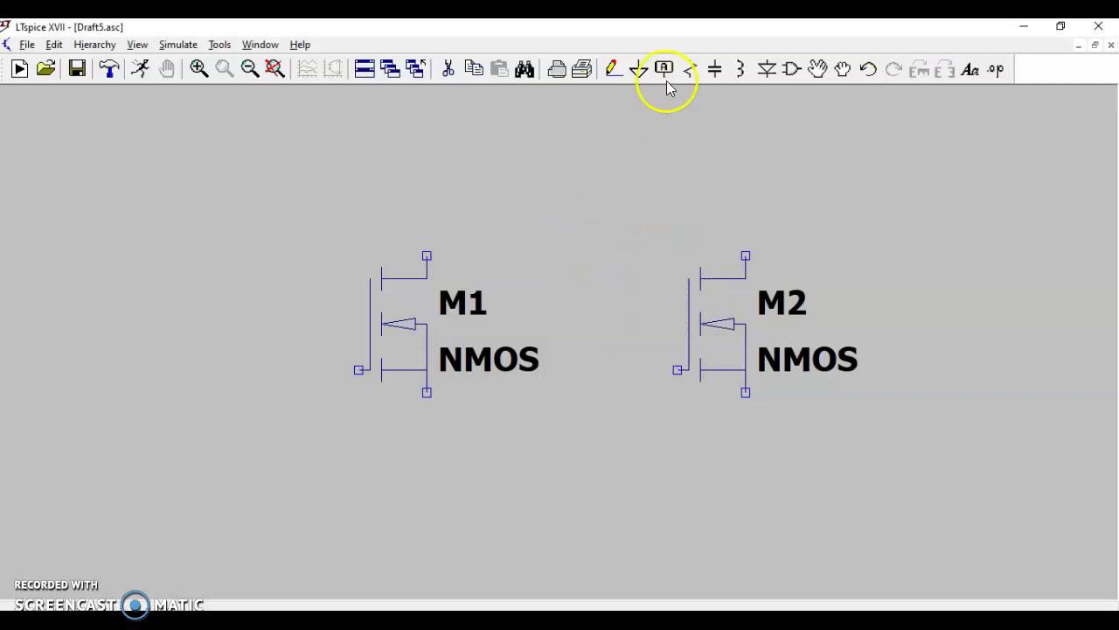
Place resistors R1 and R2 above M1 and M2
{"action": "left_click", "coordinate": [690, 69]}
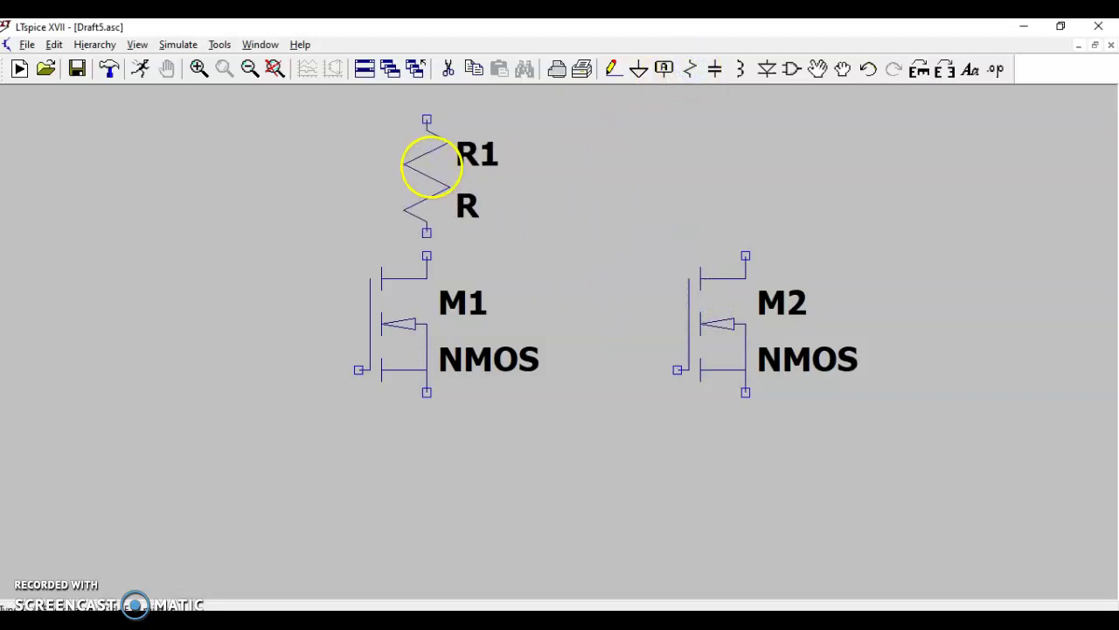
{"action": "left_click", "coordinate": [431, 151]}
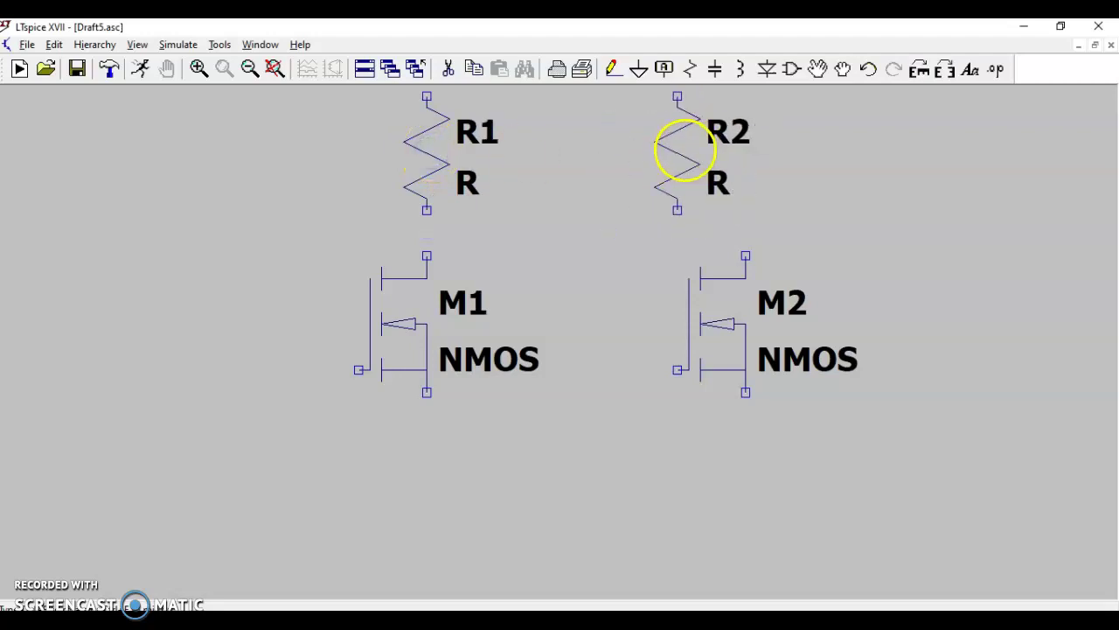
{"action": "left_click", "coordinate": [685, 151]}
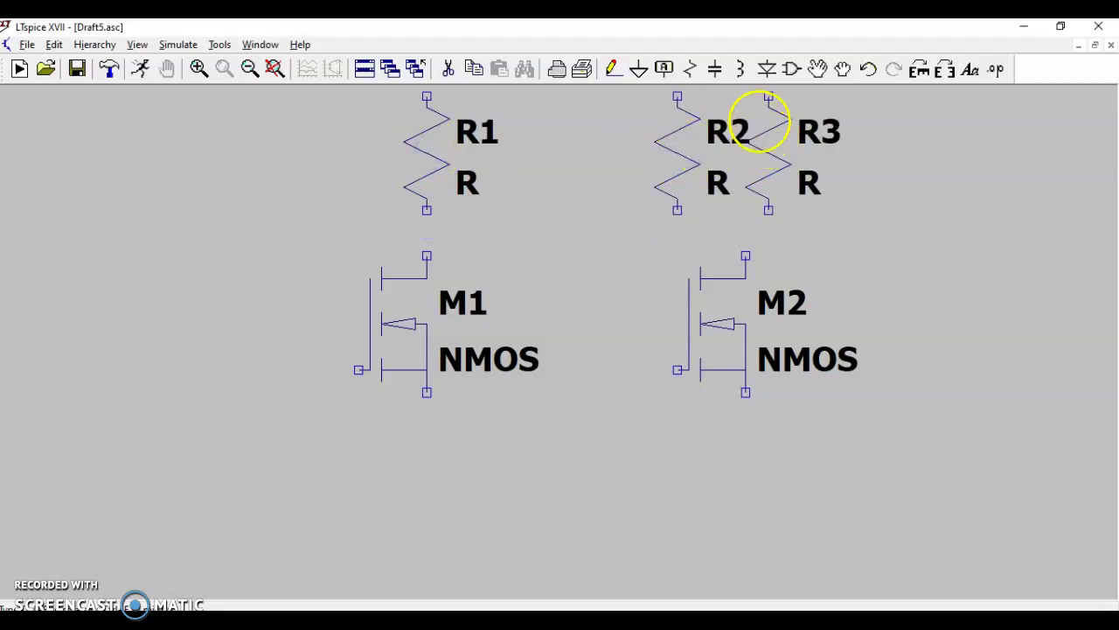
{"action": "right_click", "coordinate": [759, 110]}
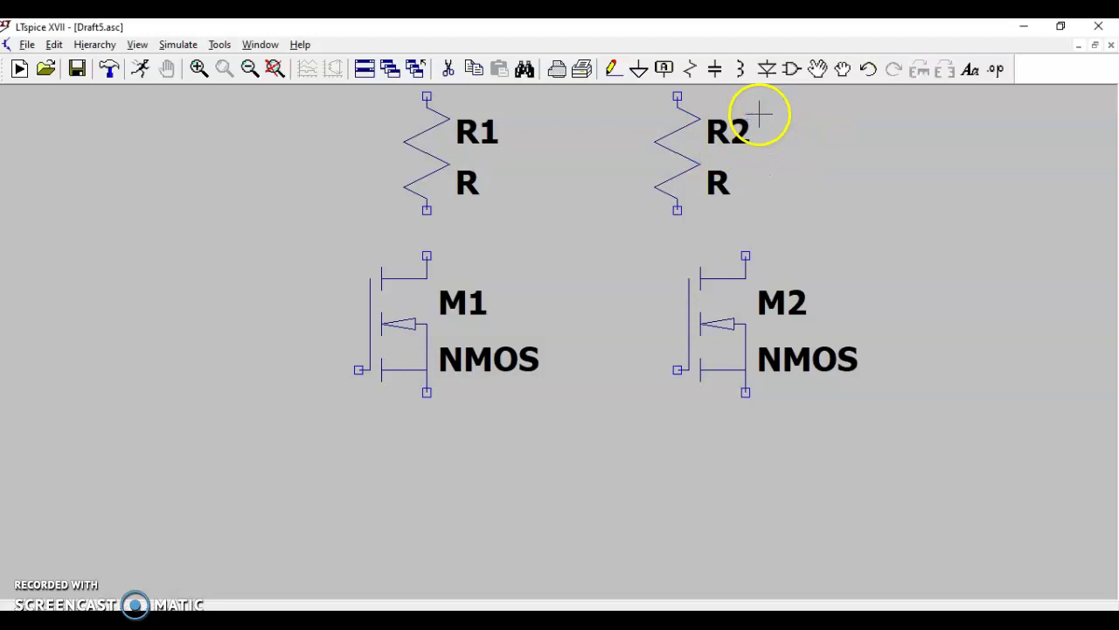
Place voltage sources V1 at left, V2 at bottom centre and V3 at upper right
{"action": "left_click", "coordinate": [790, 68]}
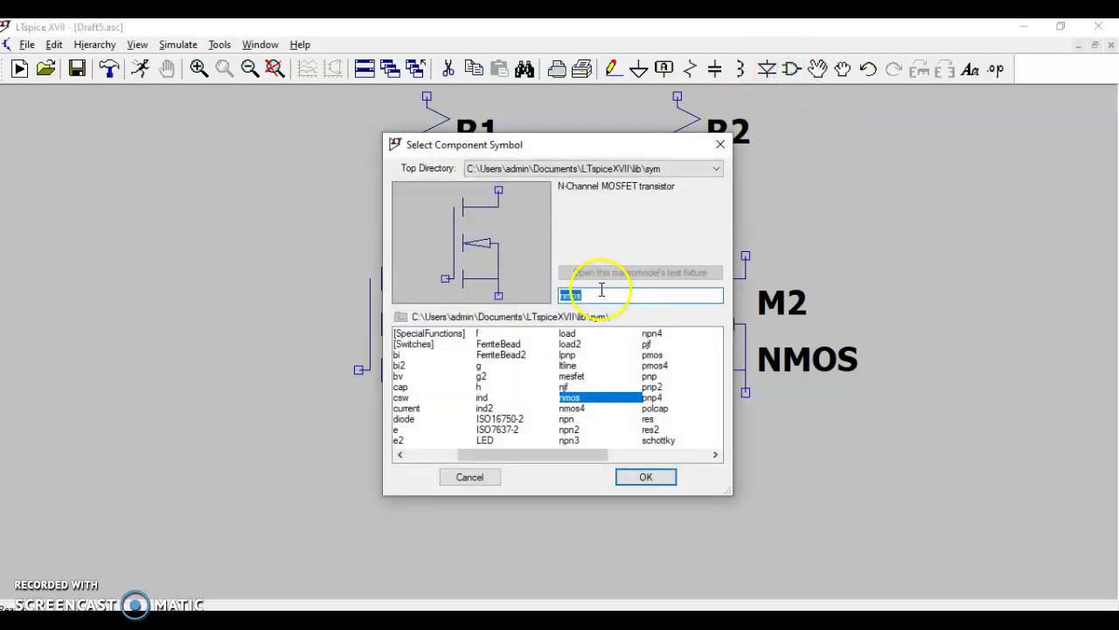
{"action": "type", "text": "volatge"}
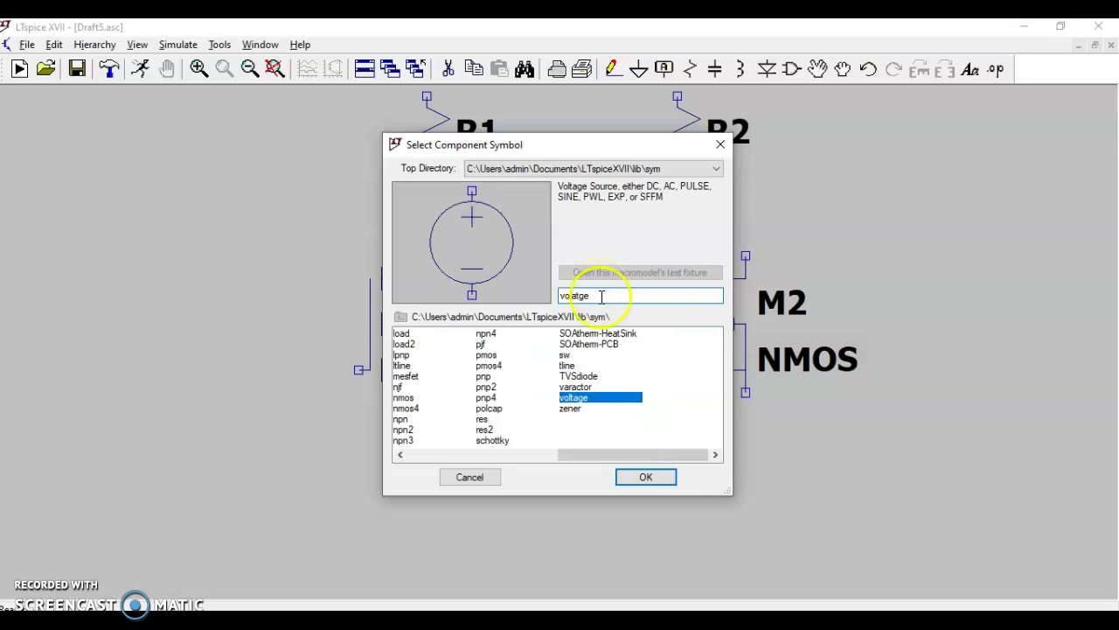
{"action": "left_click", "coordinate": [644, 475]}
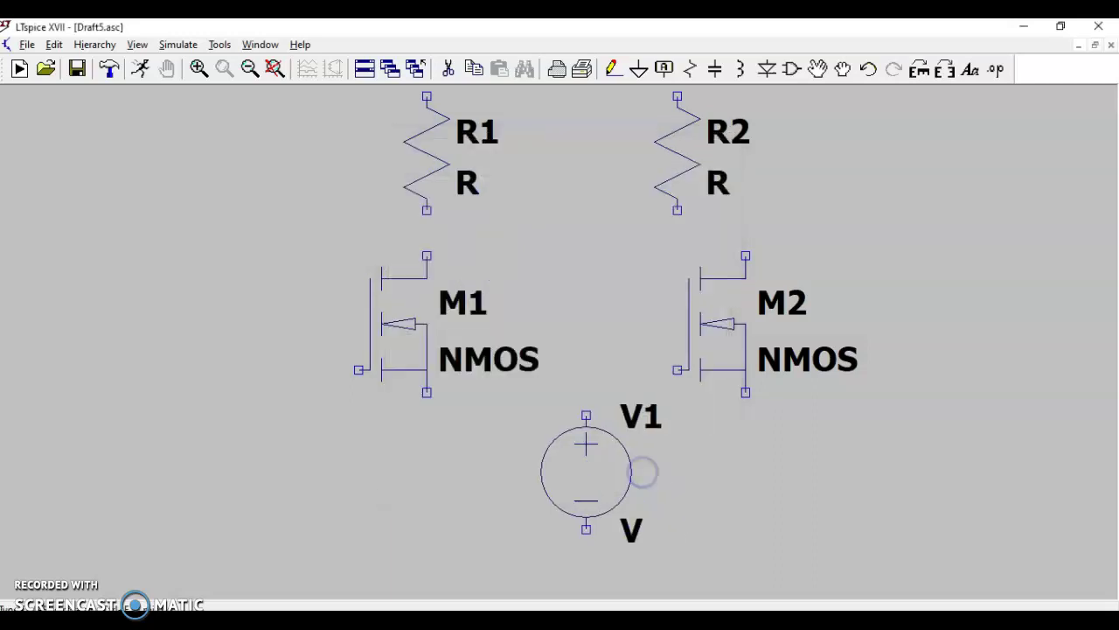
{"action": "left_click_drag", "start_coordinate": [644, 472], "coordinate": [153, 385]}
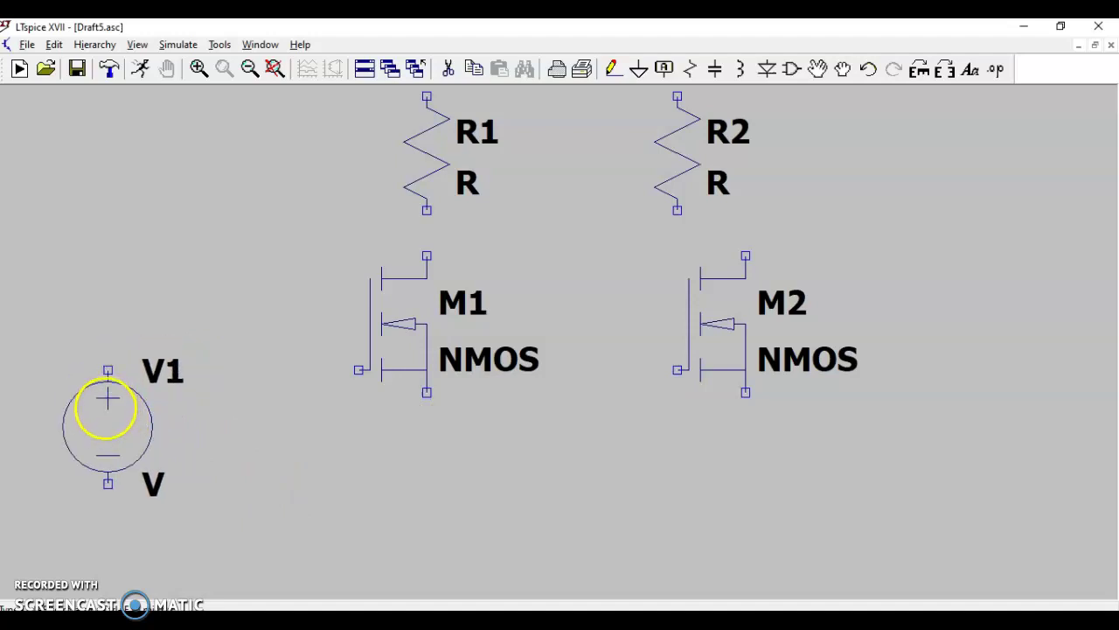
{"action": "left_click", "coordinate": [107, 399]}
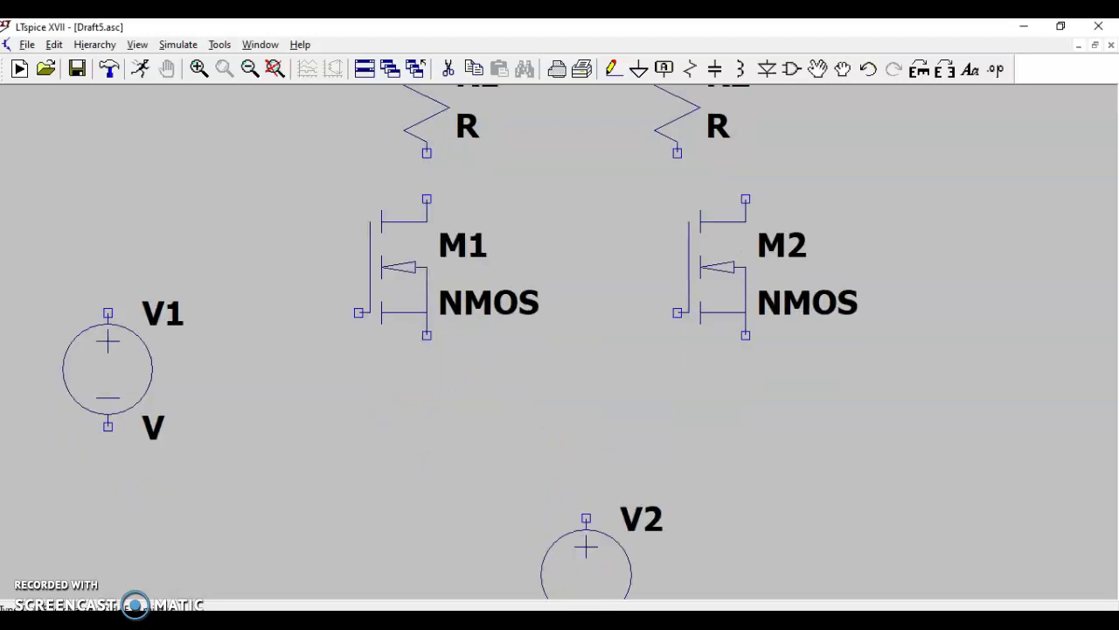
{"action": "left_click", "coordinate": [588, 549]}
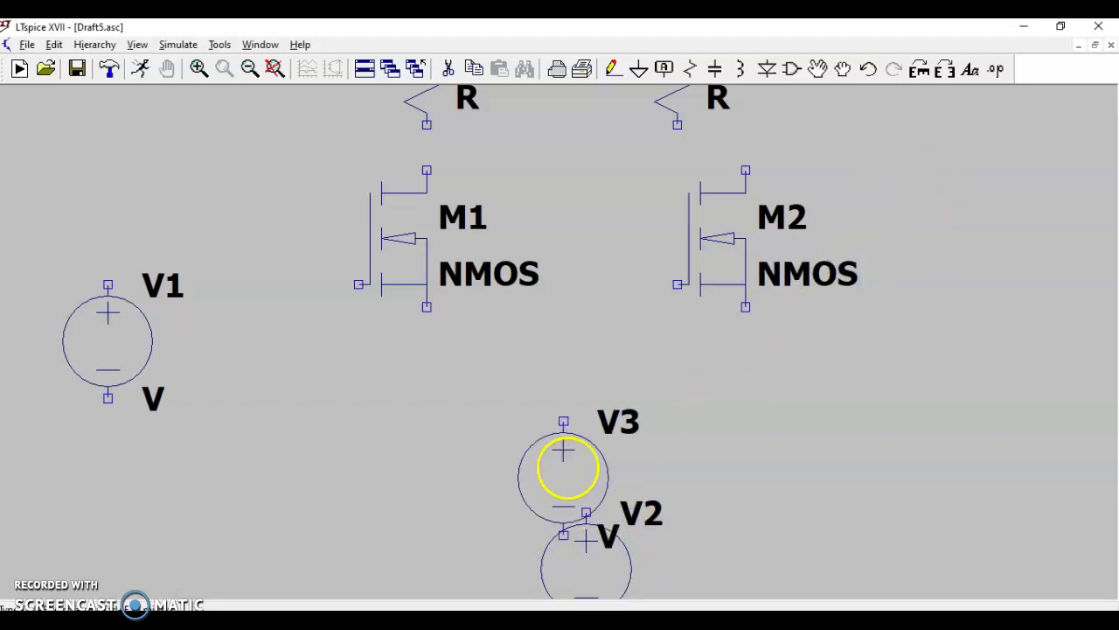
{"action": "left_click", "coordinate": [952, 149]}
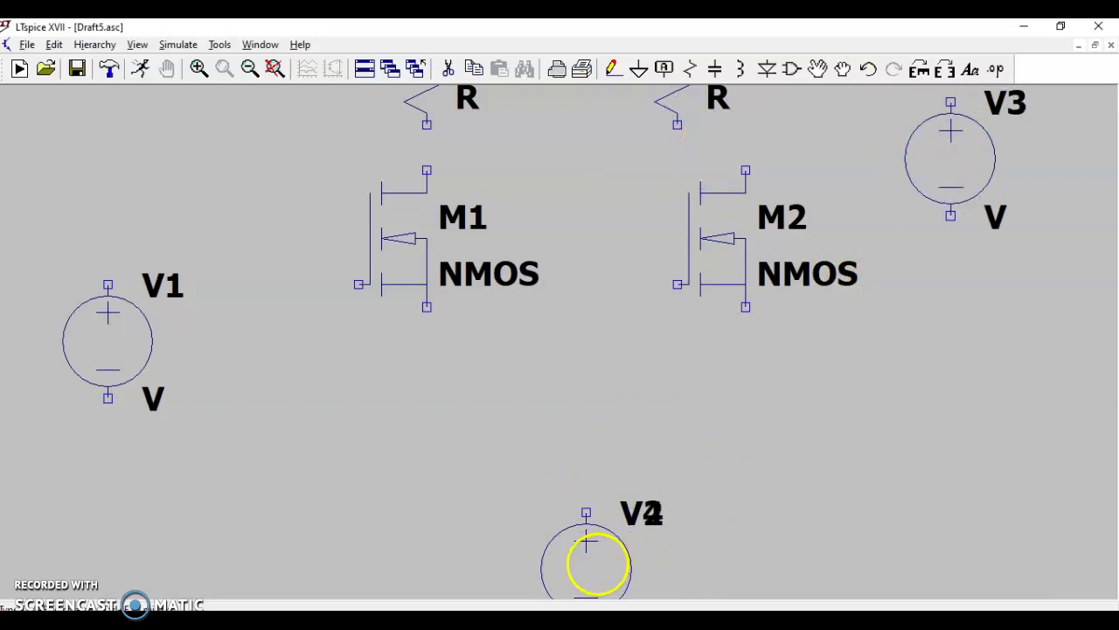
{"action": "key", "text": "Escape"}
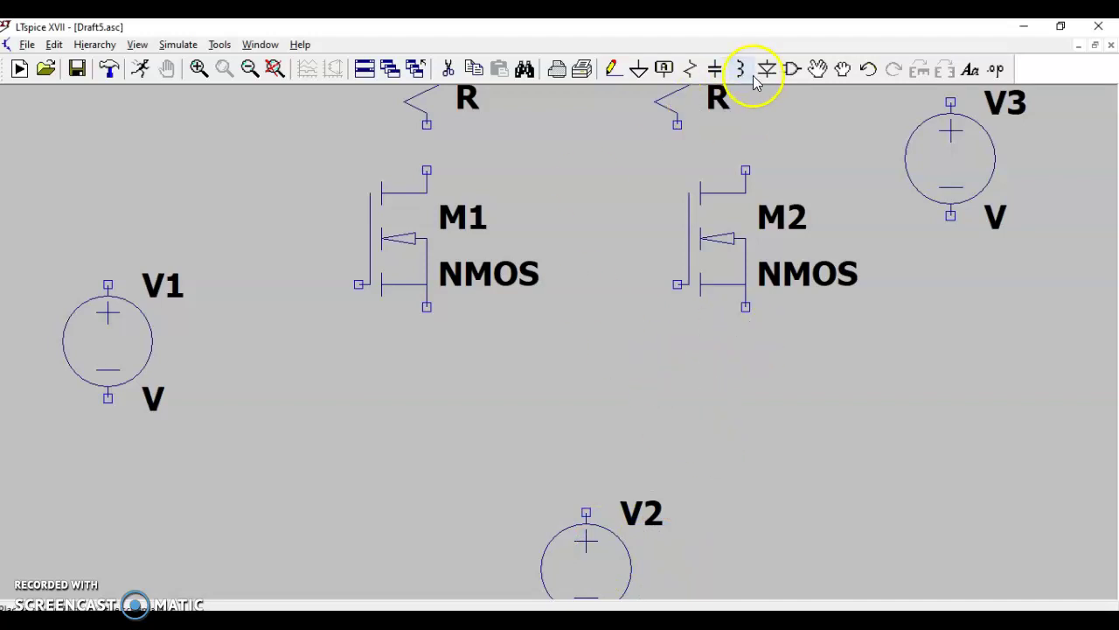
Place current source I1 between and below the two transistors
{"action": "left_click", "coordinate": [792, 69]}
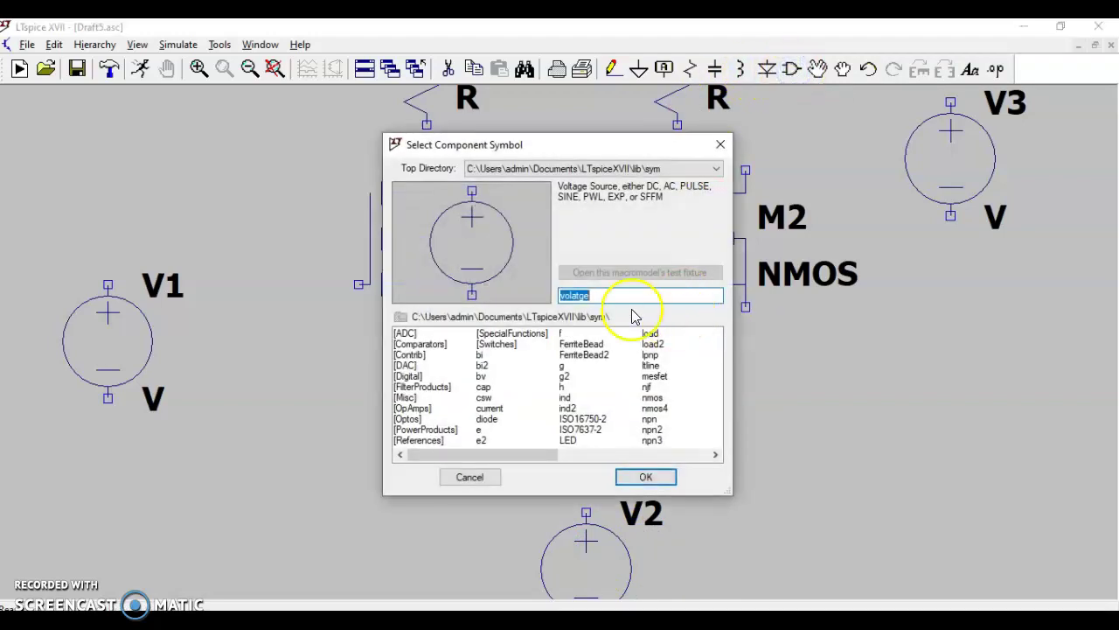
{"action": "type", "text": "cur"}
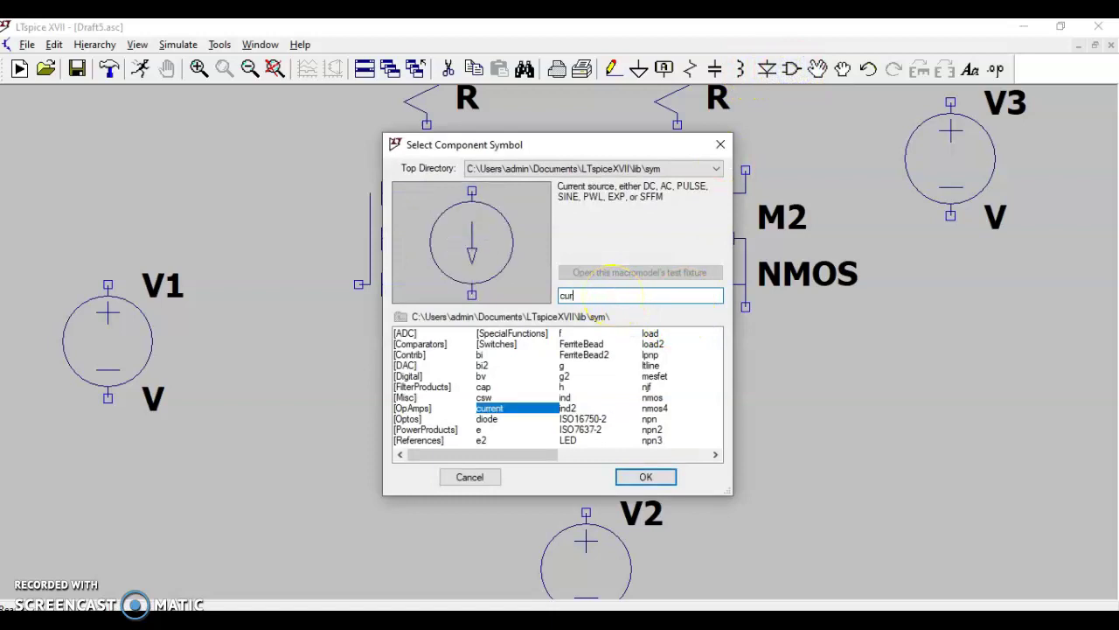
{"action": "left_click", "coordinate": [646, 477]}
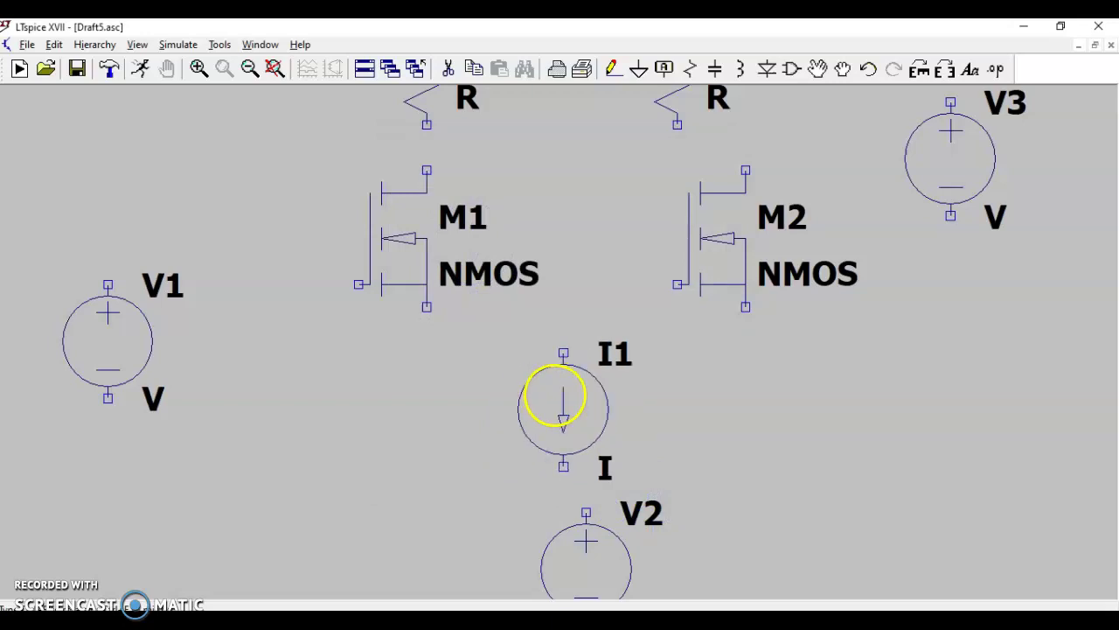
{"action": "left_click", "coordinate": [557, 397]}
{"action": "key", "text": "Escape"}
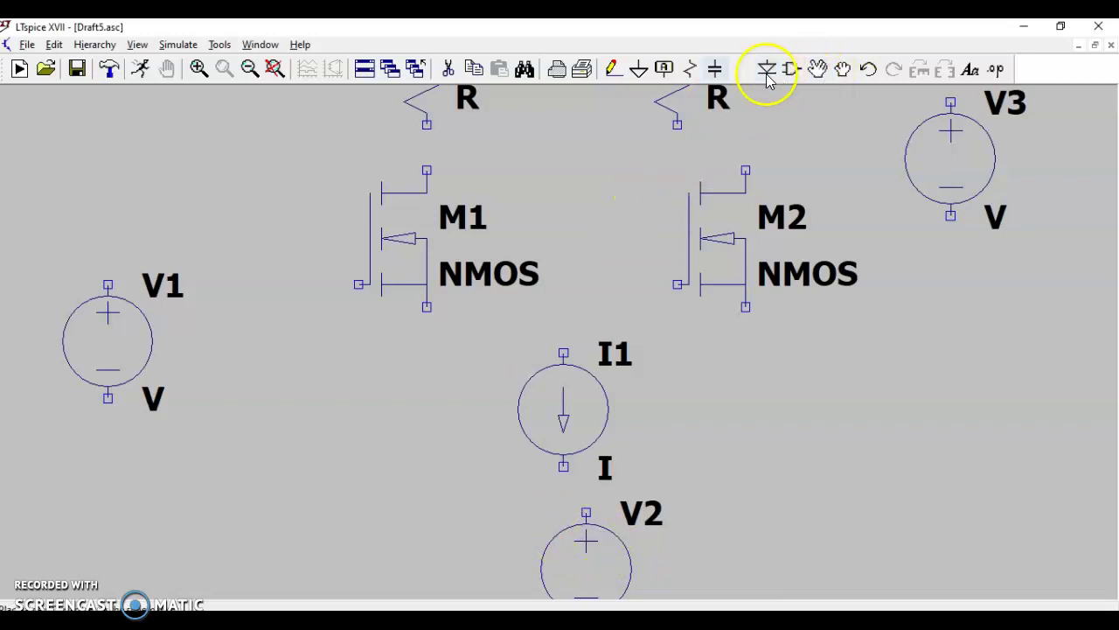
Delete the original V2 and select a replacement voltage source
{"action": "left_click", "coordinate": [448, 70]}
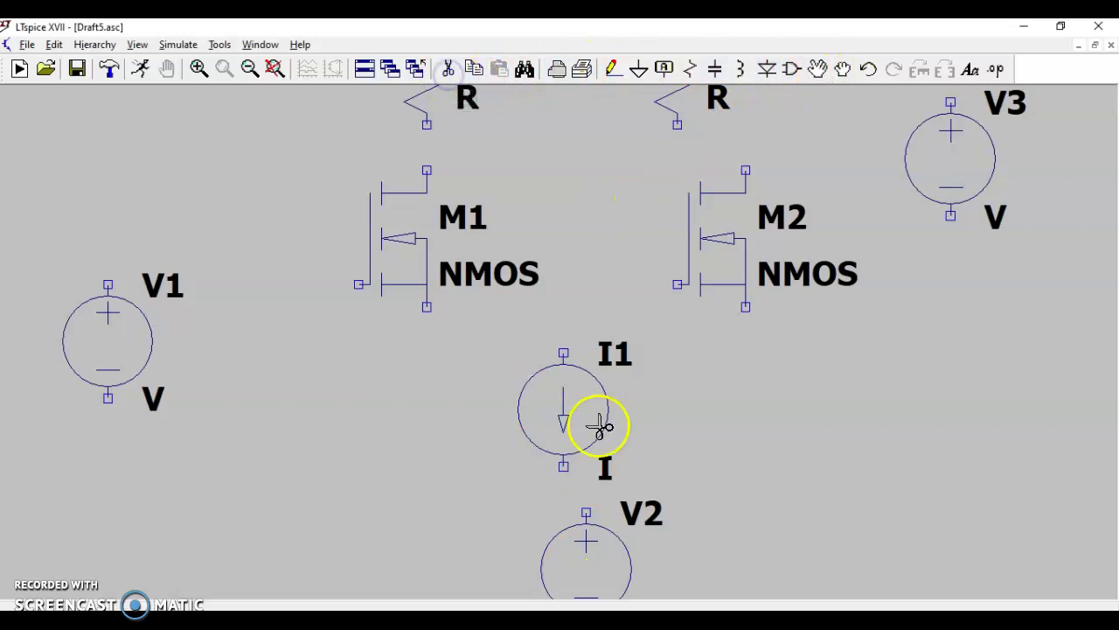
{"action": "left_click", "coordinate": [580, 532]}
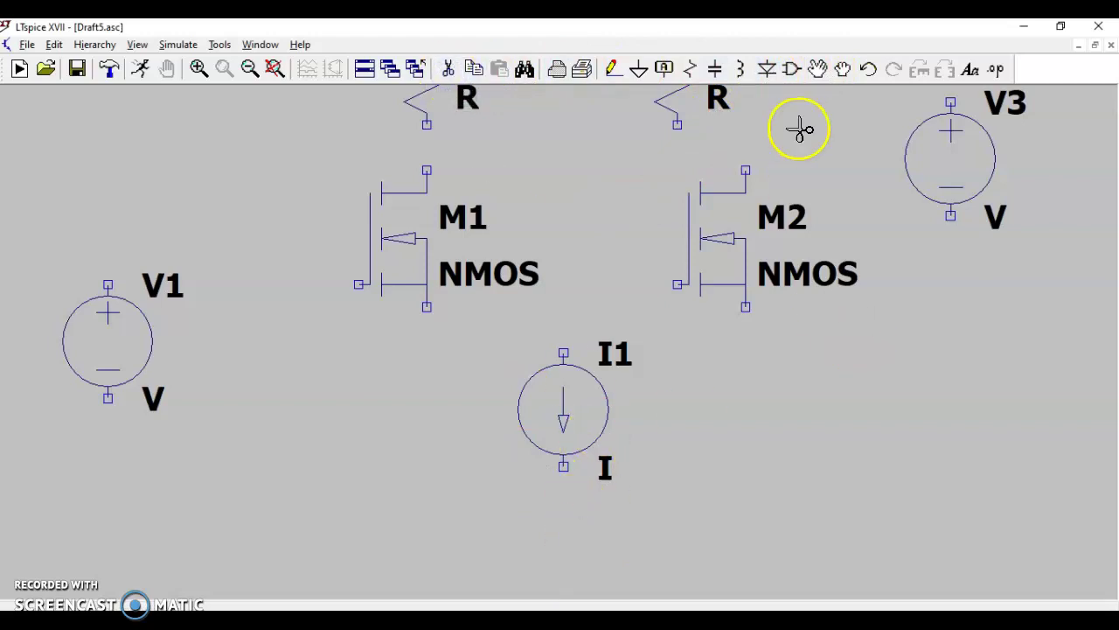
{"action": "left_click", "coordinate": [792, 69]}
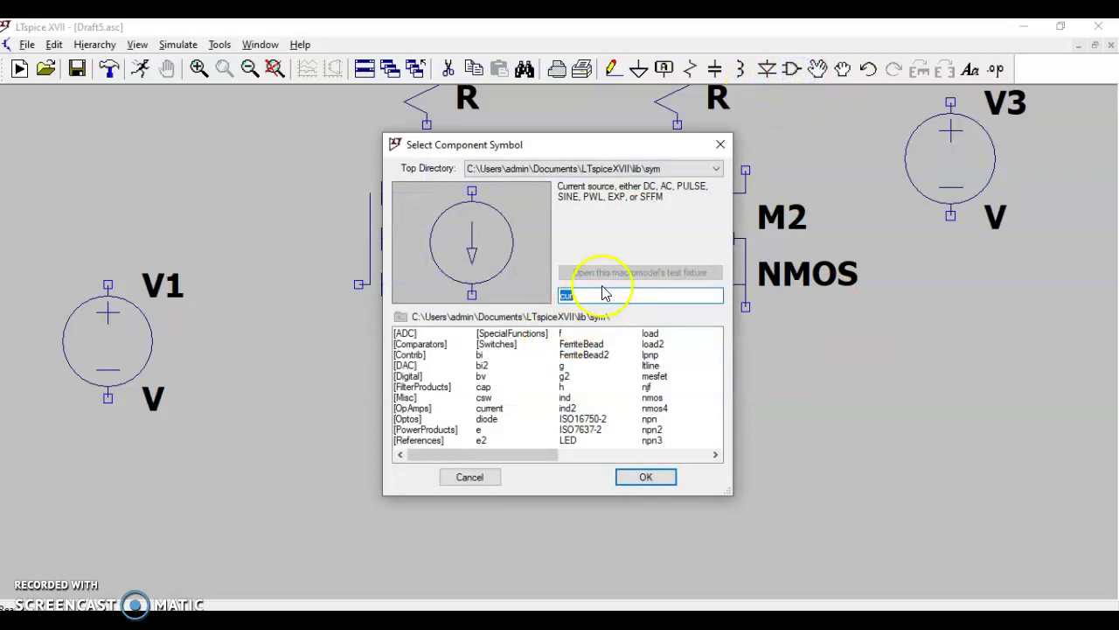
{"action": "type", "text": "vol"}
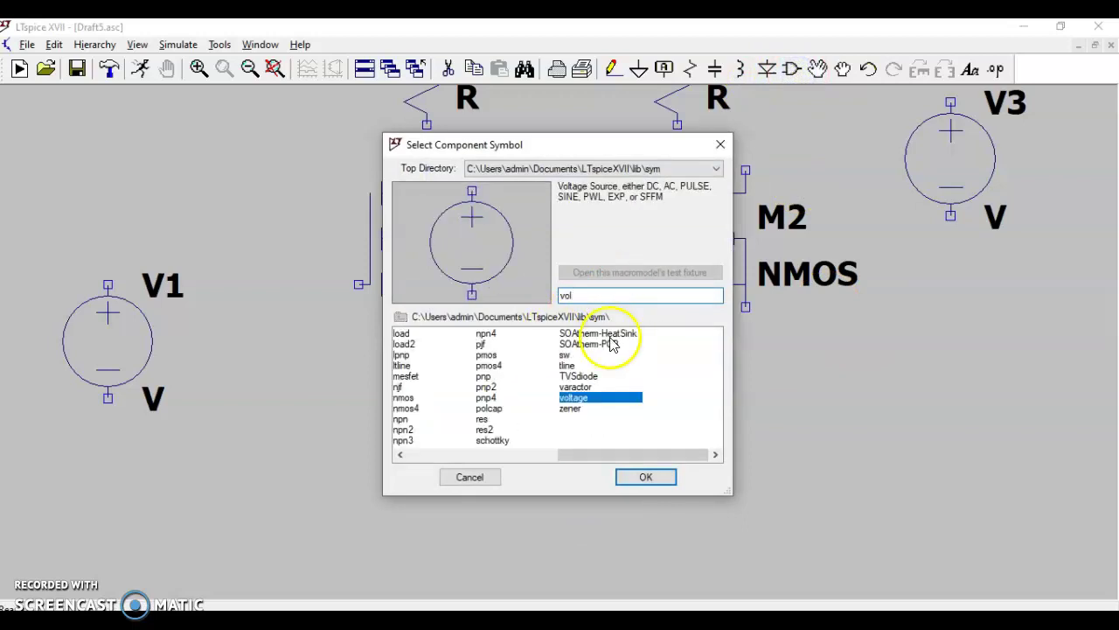
{"action": "left_click", "coordinate": [608, 400]}
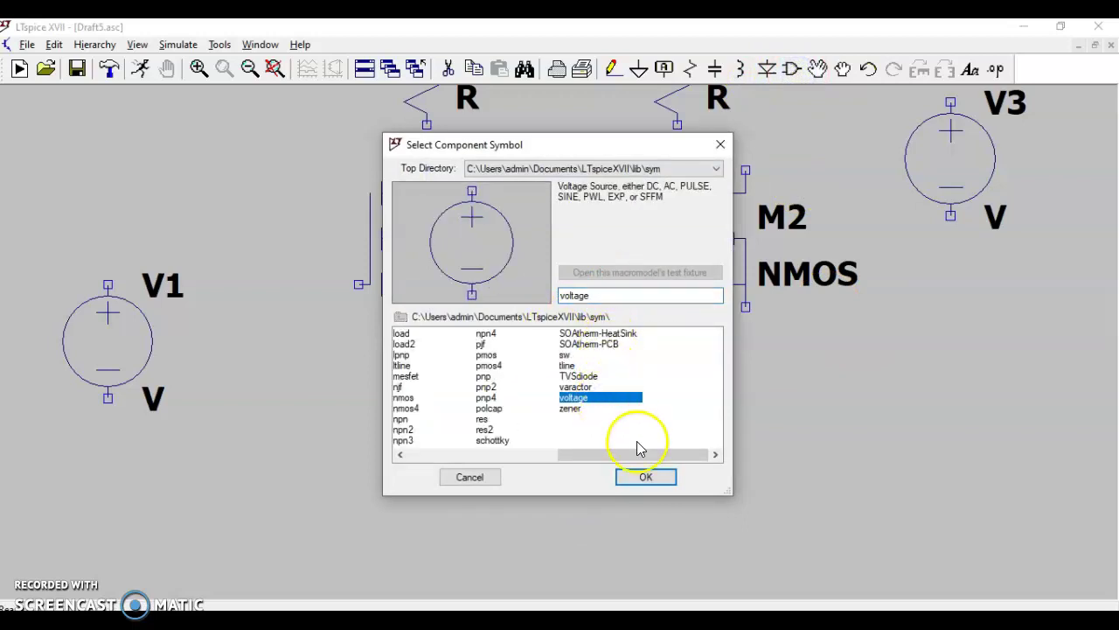
{"action": "left_click", "coordinate": [645, 477]}
Place the replacement V2 rotated 180° below I1 and zoom out to the whole circuit
{"action": "mouse_move", "coordinate": [639, 477]}
{"action": "left_mouse_down"}
{"action": "mouse_move", "coordinate": [789, 171]}
{"action": "mouse_move", "coordinate": [914, 70]}
{"action": "left_mouse_up"}
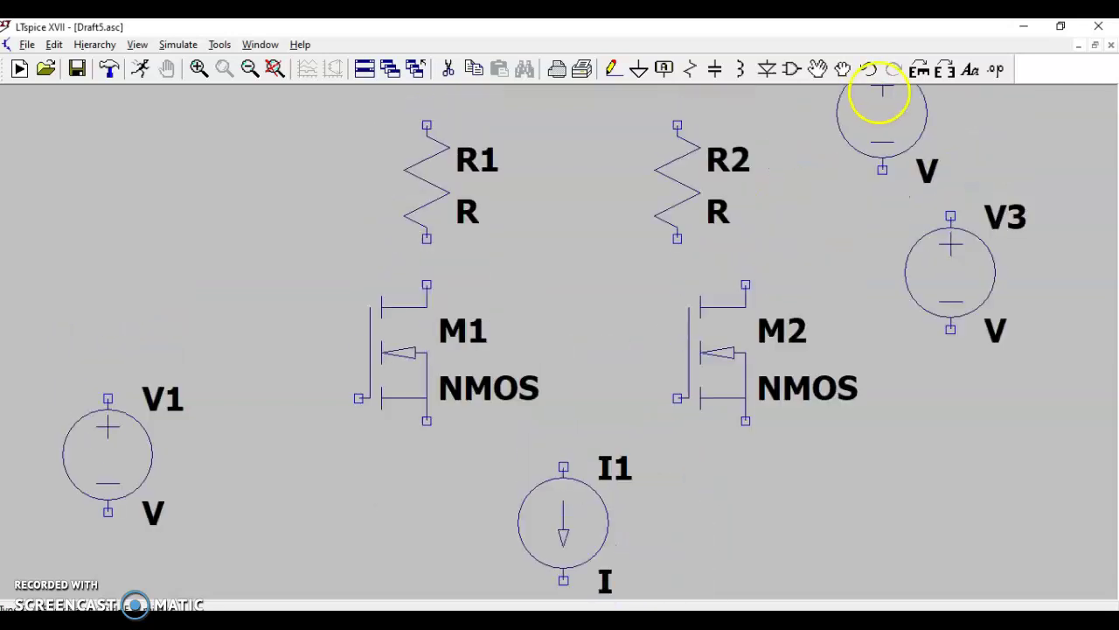
{"action": "left_click", "coordinate": [916, 70]}
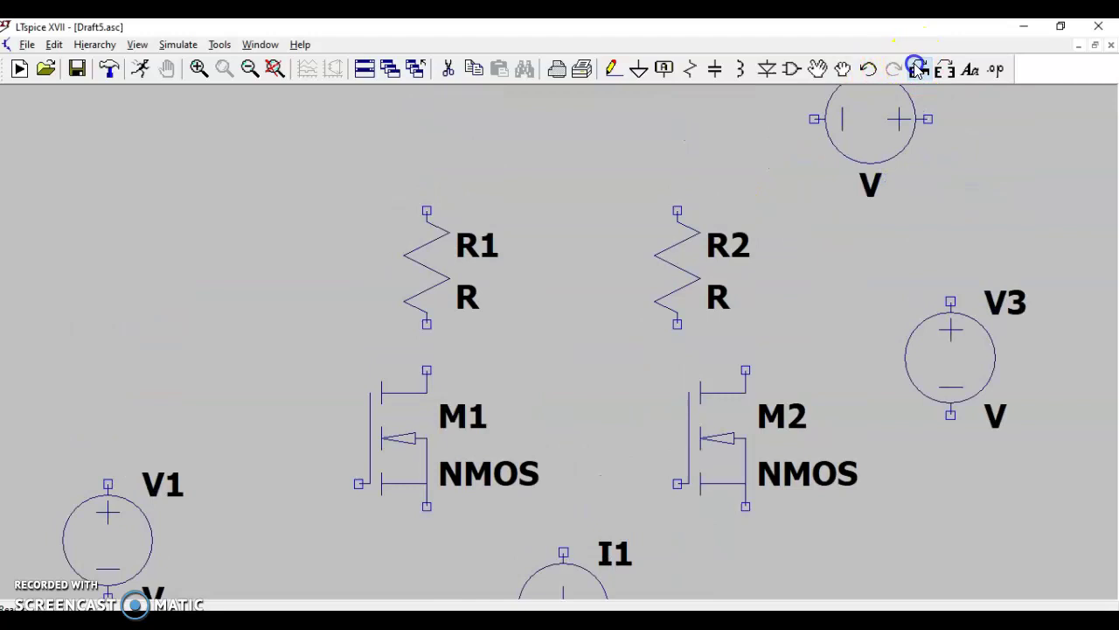
{"action": "left_click", "coordinate": [918, 70]}
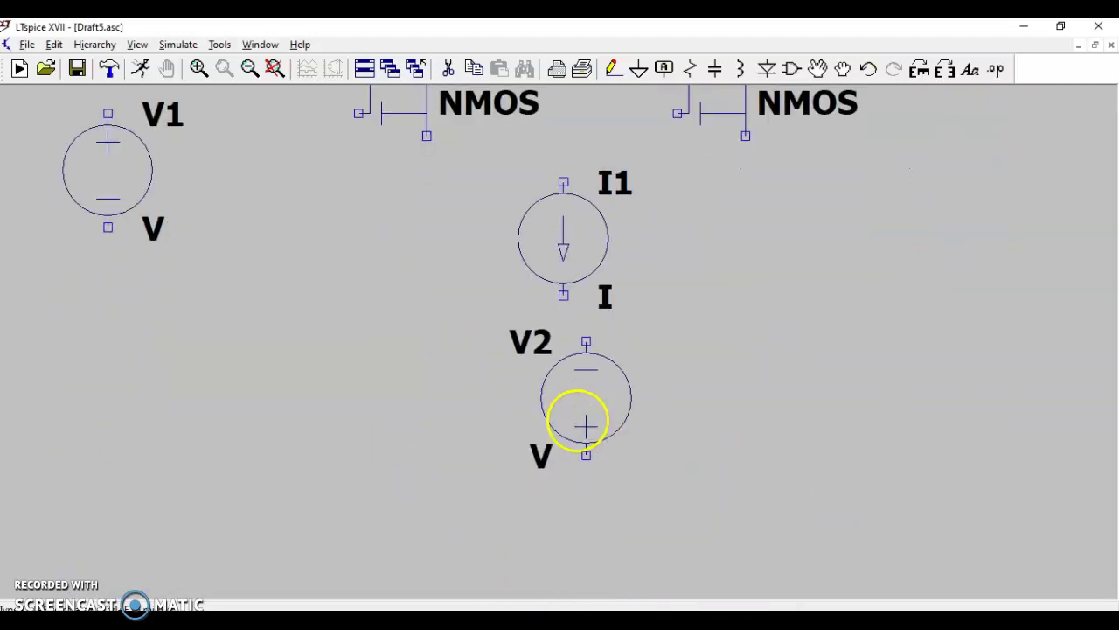
{"action": "left_click", "coordinate": [572, 424]}
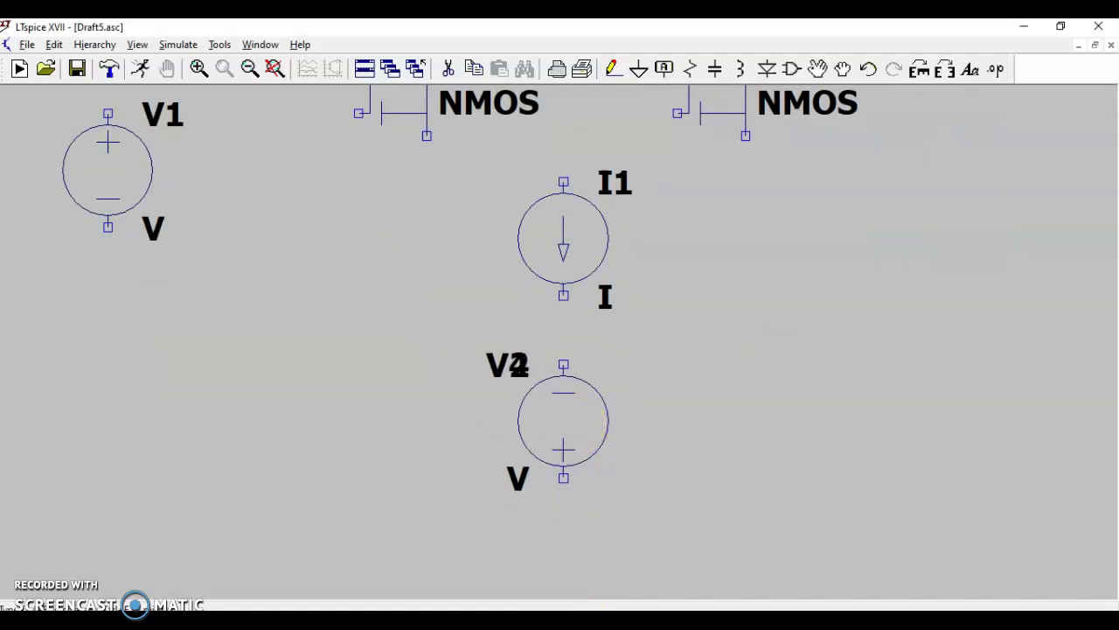
{"action": "key", "text": "Escape"}
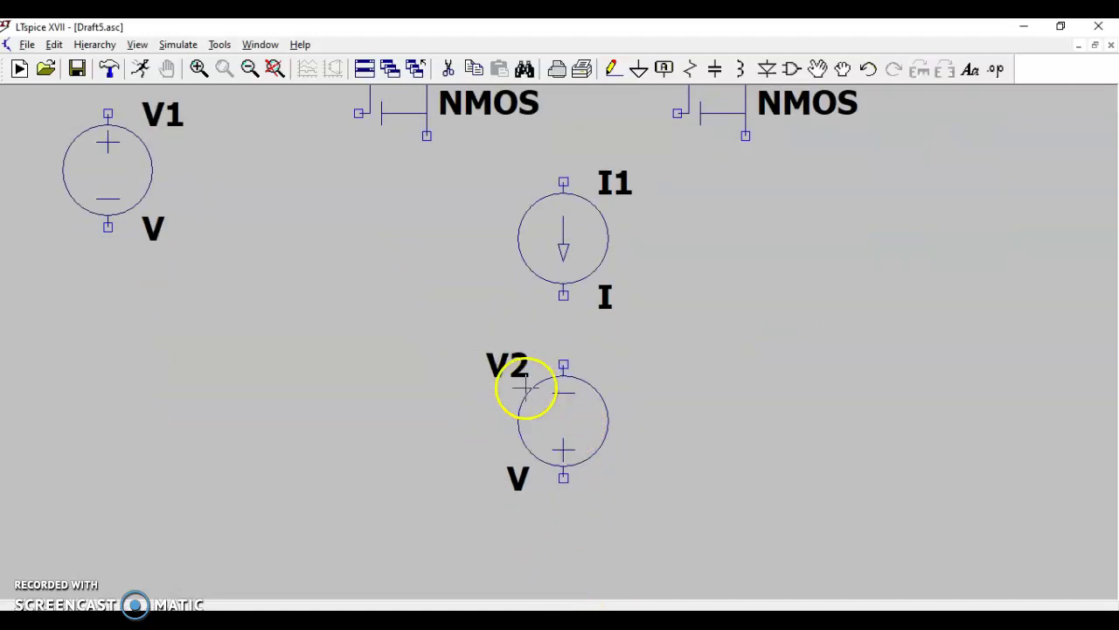
{"action": "left_click", "coordinate": [250, 69]}
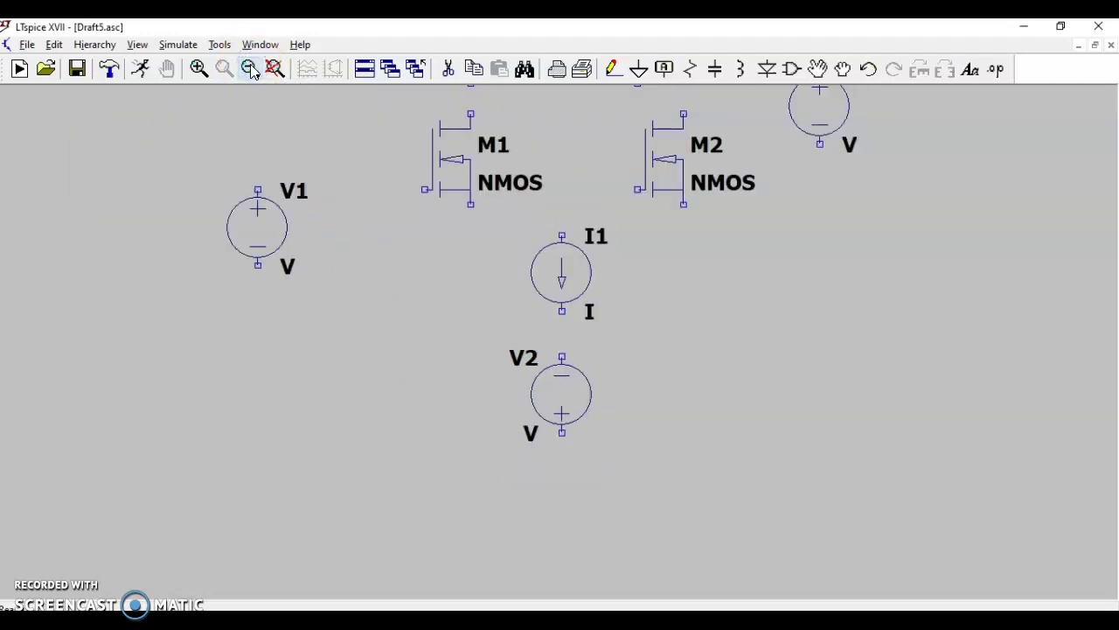
{"action": "left_click", "coordinate": [249, 69]}
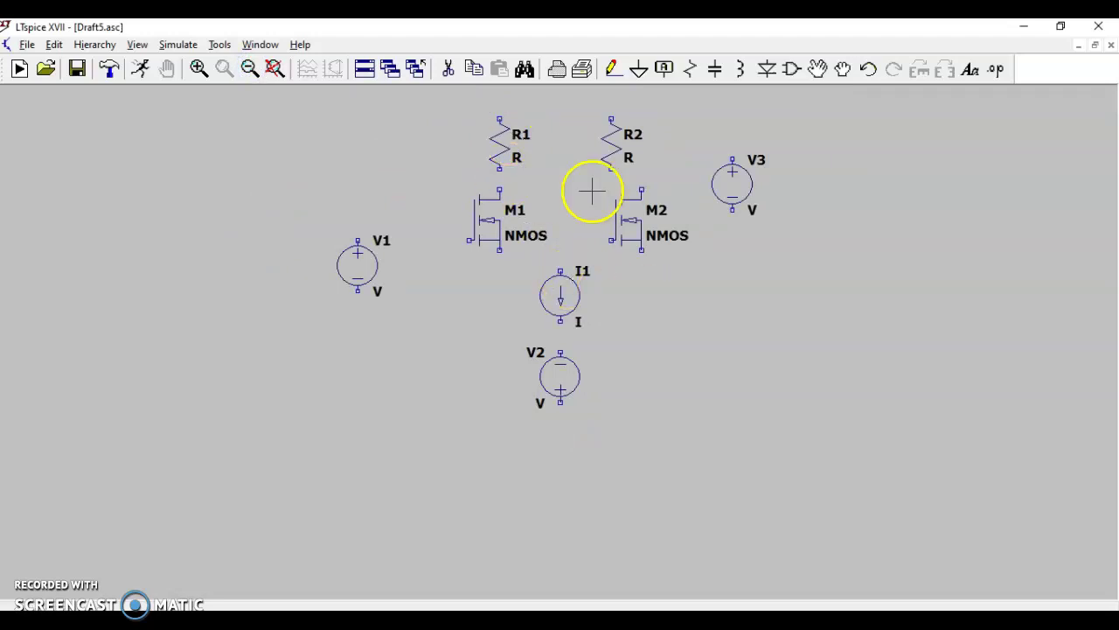
Wire R1's top pin to R2's top pin
{"action": "left_click", "coordinate": [606, 70]}
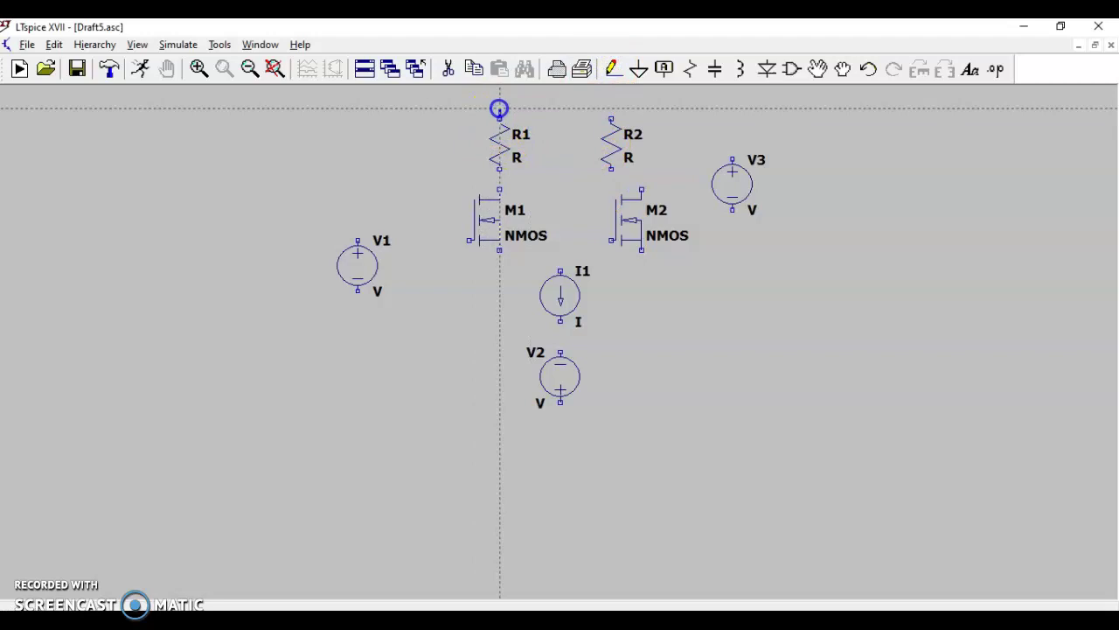
{"action": "left_click", "coordinate": [500, 107]}
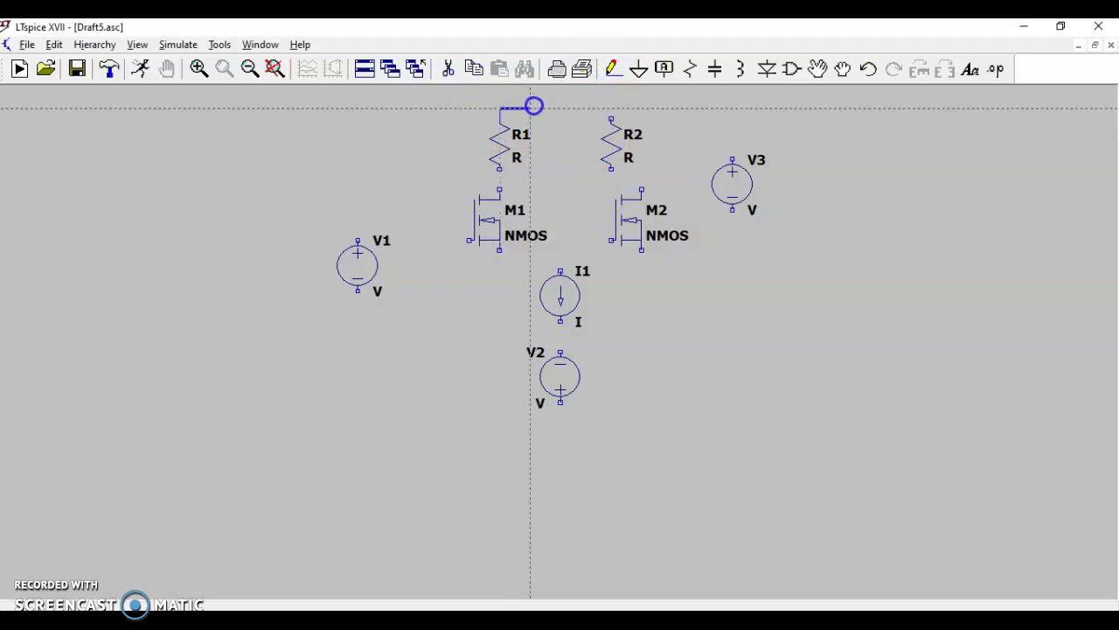
{"action": "left_click", "coordinate": [610, 110]}
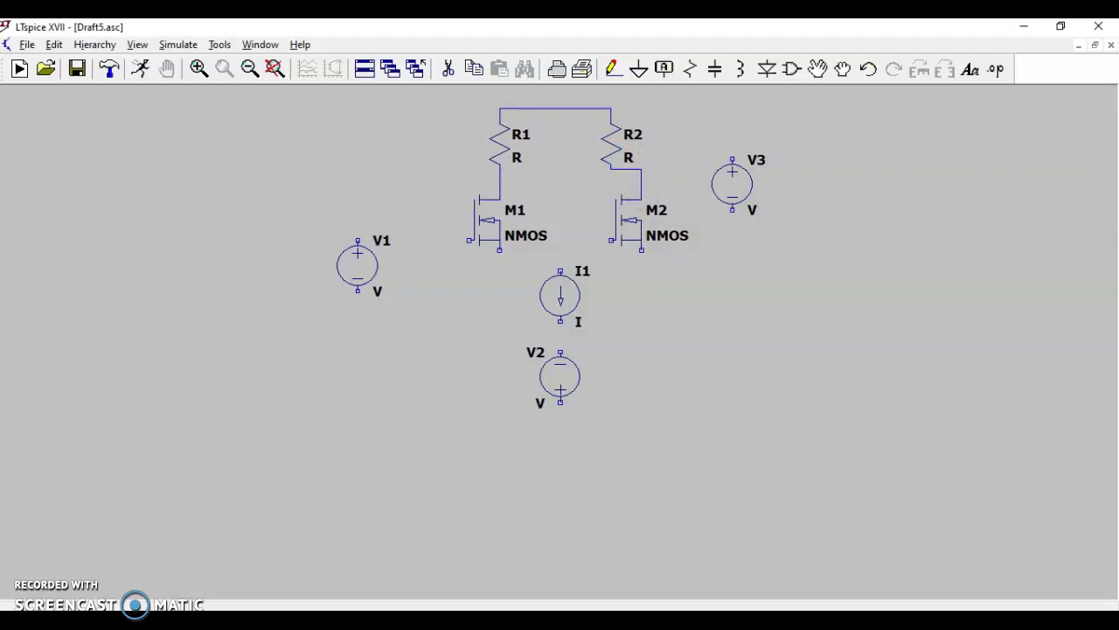
Wire M1's gate to V1's top terminal
{"action": "left_click", "coordinate": [470, 240]}
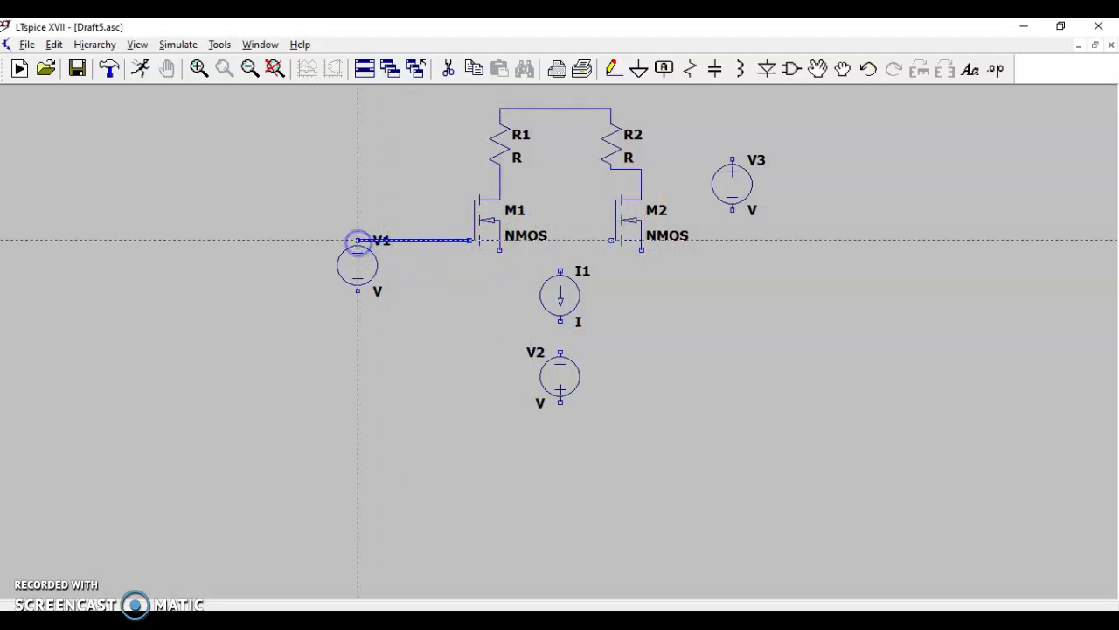
{"action": "key", "text": "Escape"}
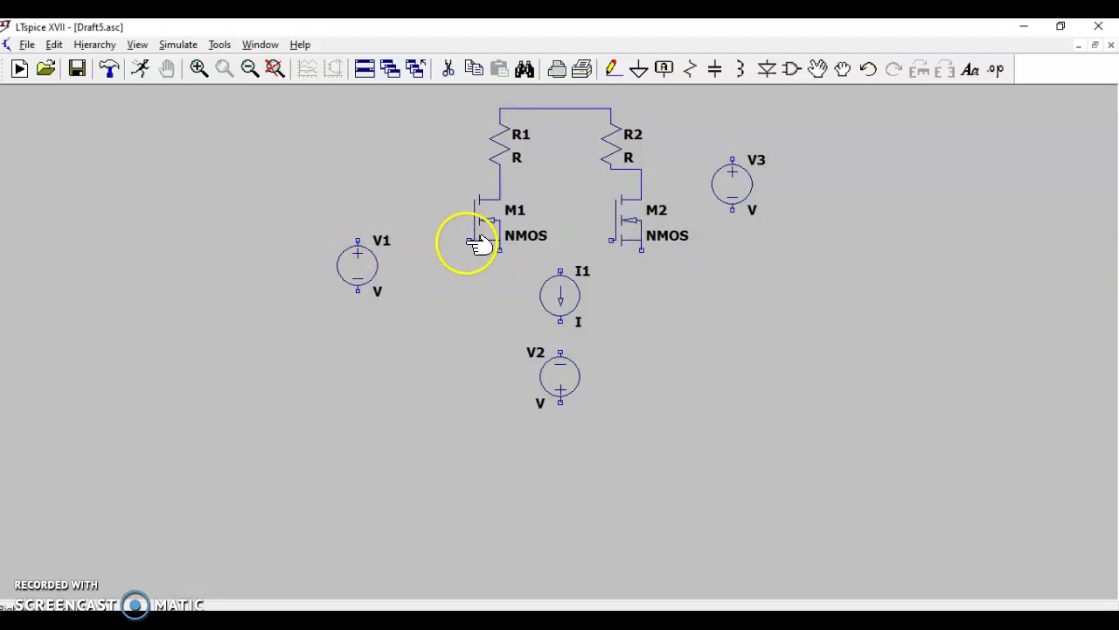
{"action": "left_click", "coordinate": [612, 69]}
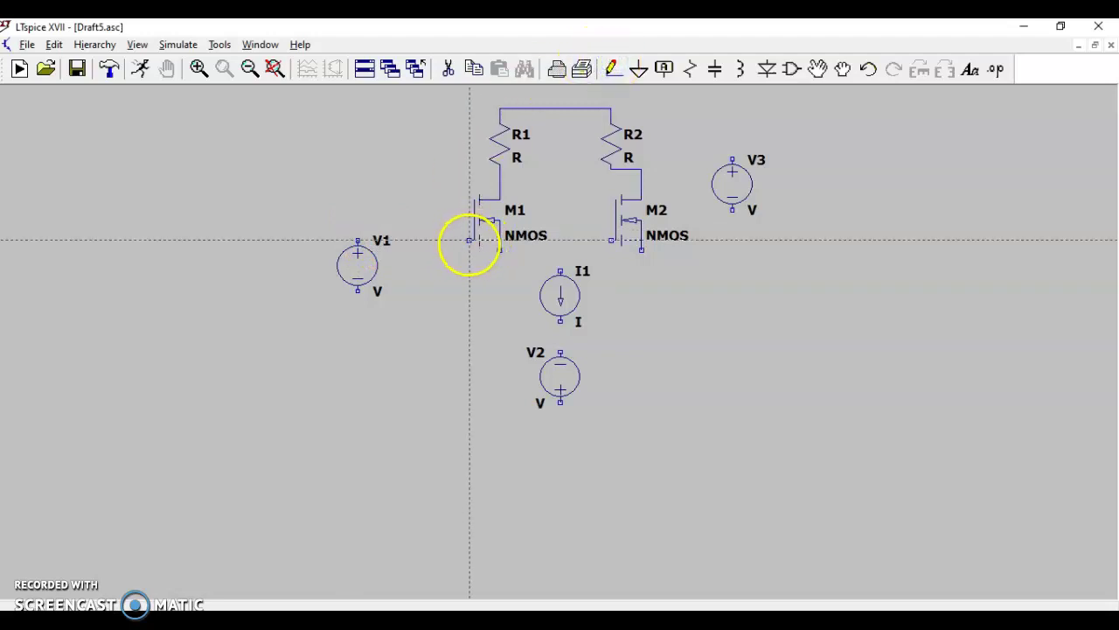
{"action": "left_click", "coordinate": [469, 240]}
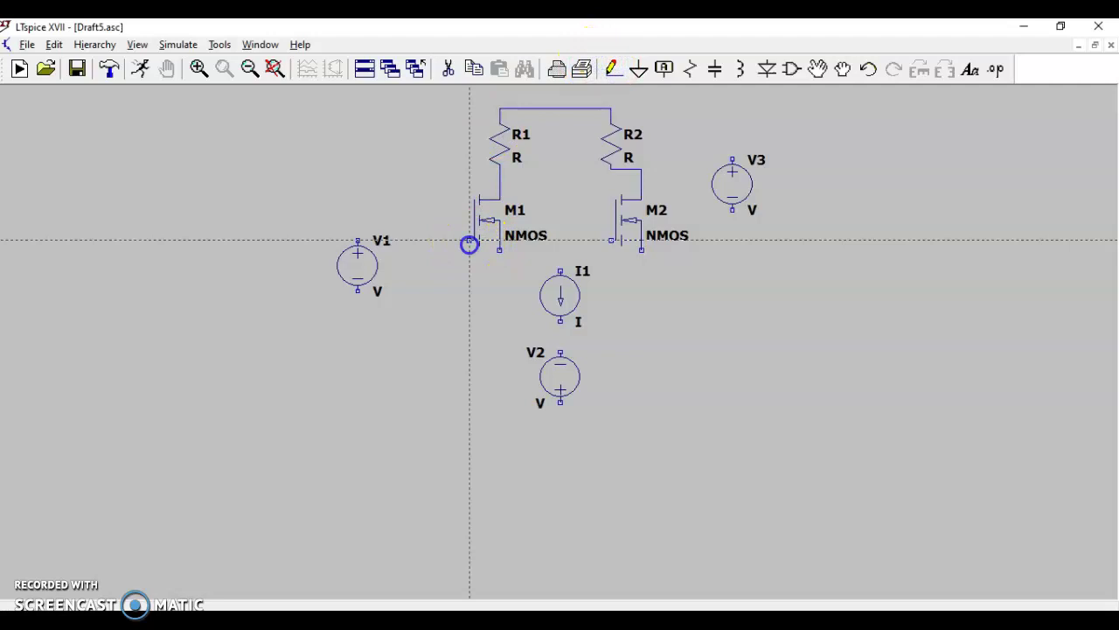
{"action": "left_click", "coordinate": [357, 230]}
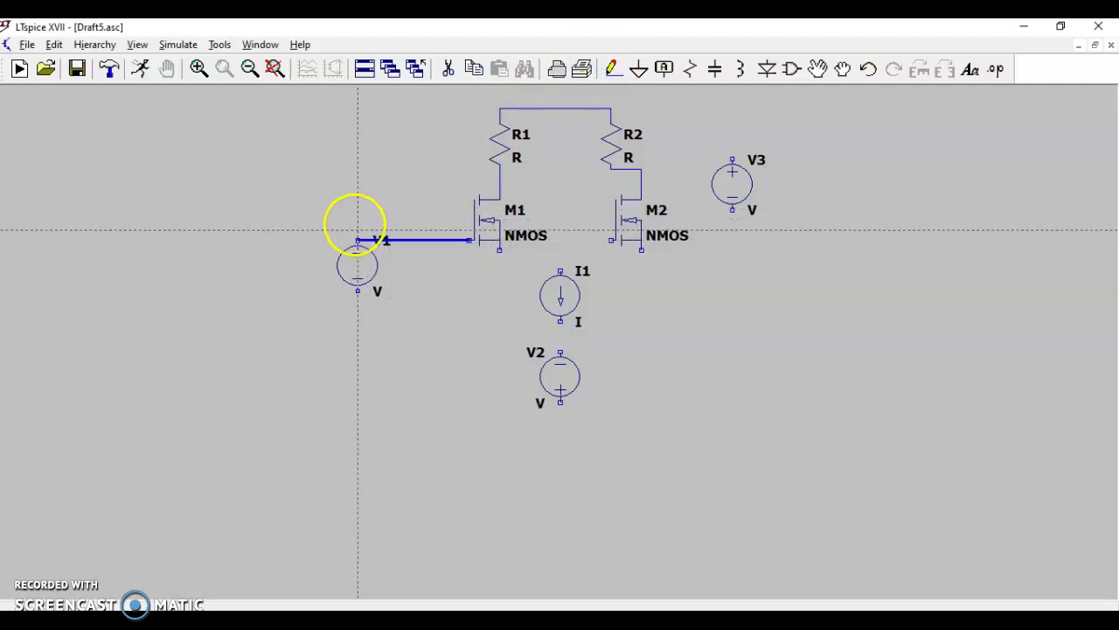
{"action": "right_click", "coordinate": [358, 229]}
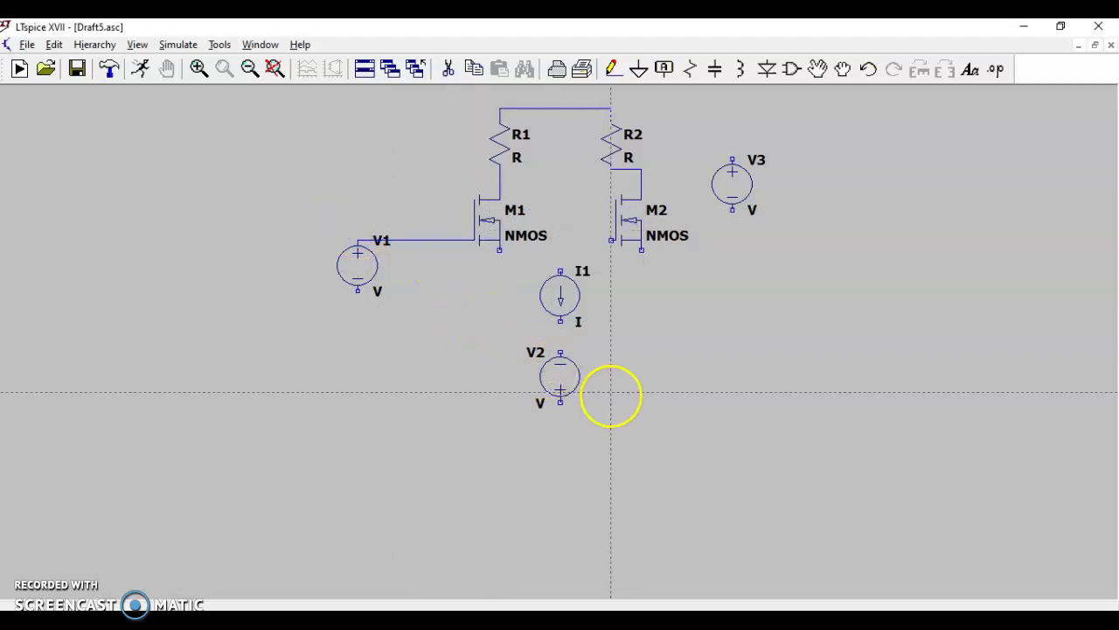
Run a wire from the R1–R2 junction up and across to V3's positive terminal
{"action": "left_click", "coordinate": [621, 331]}
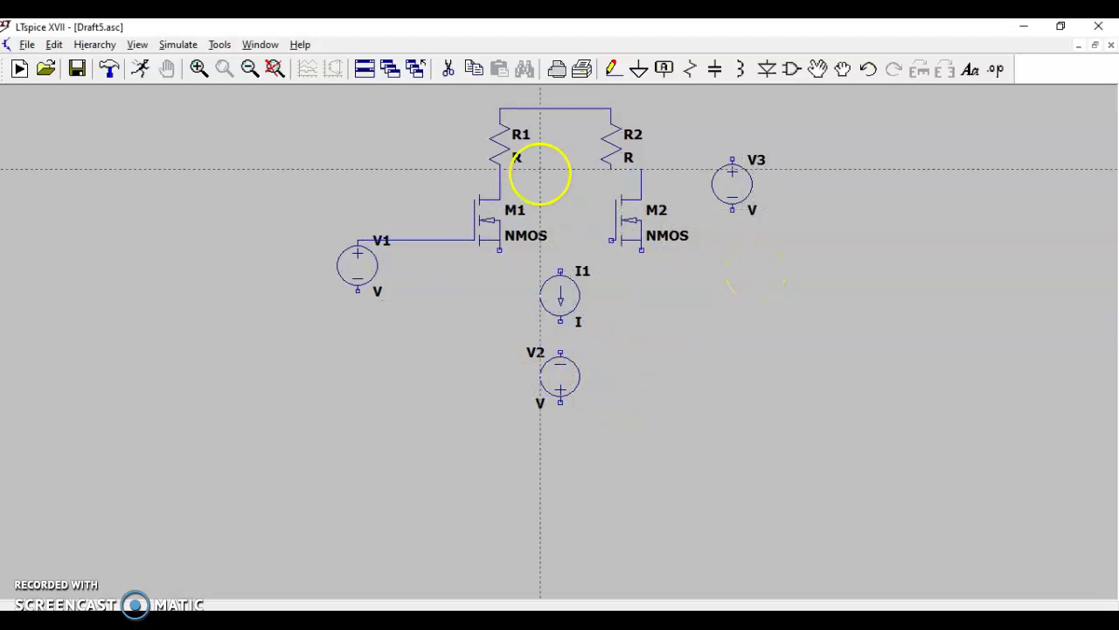
{"action": "left_click", "coordinate": [558, 108]}
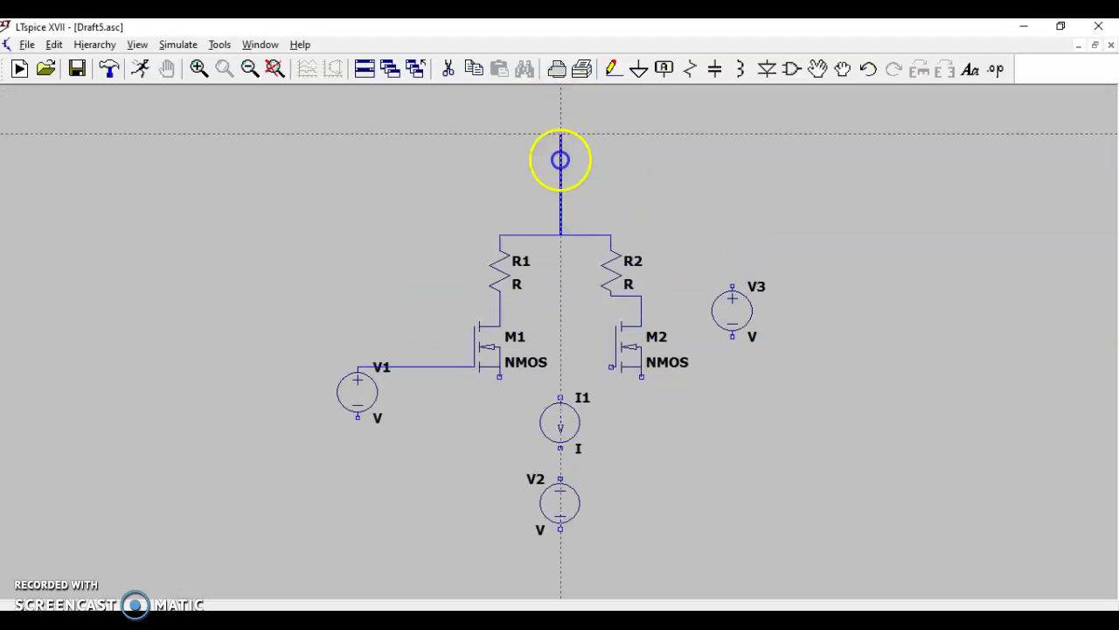
{"action": "left_click", "coordinate": [561, 177]}
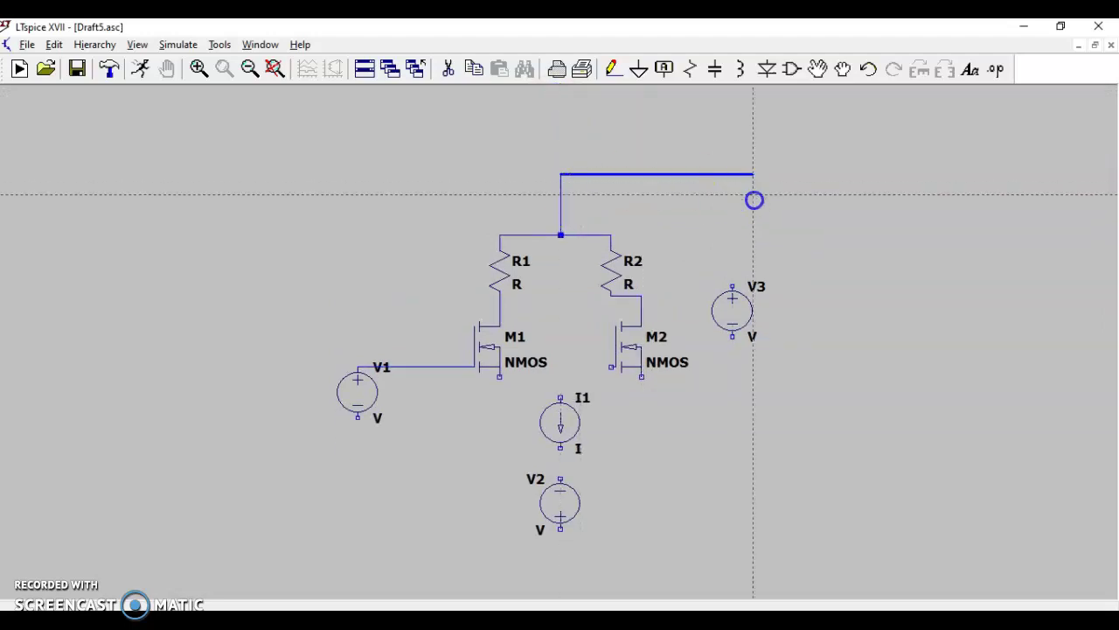
{"action": "left_click", "coordinate": [734, 252]}
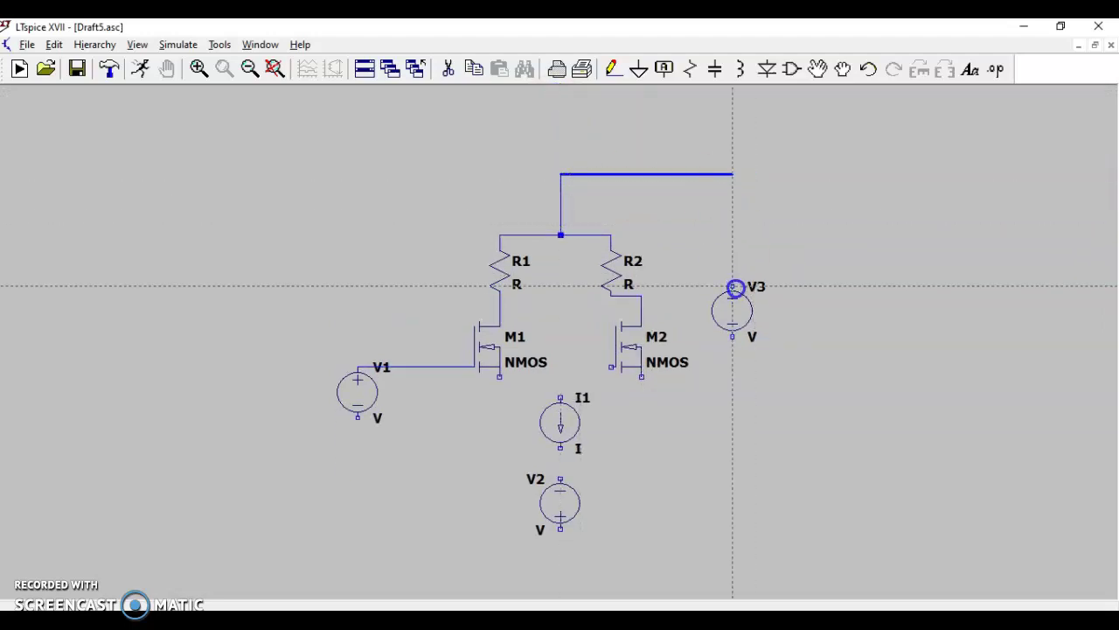
{"action": "left_click_drag", "start_coordinate": [731, 205], "coordinate": [733, 174]}
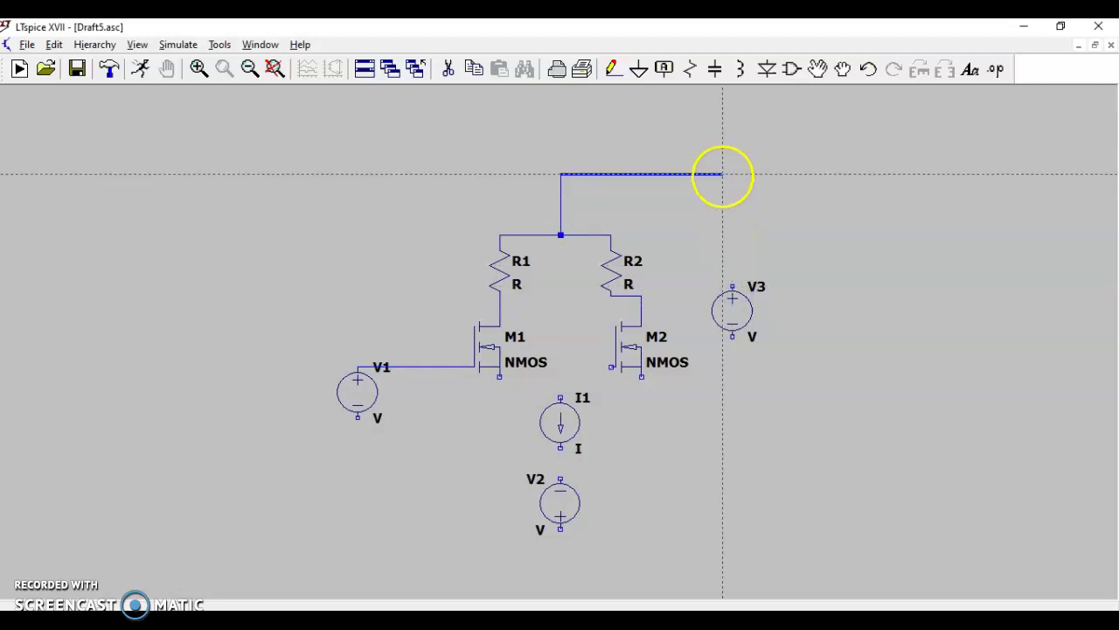
{"action": "left_click", "coordinate": [733, 174]}
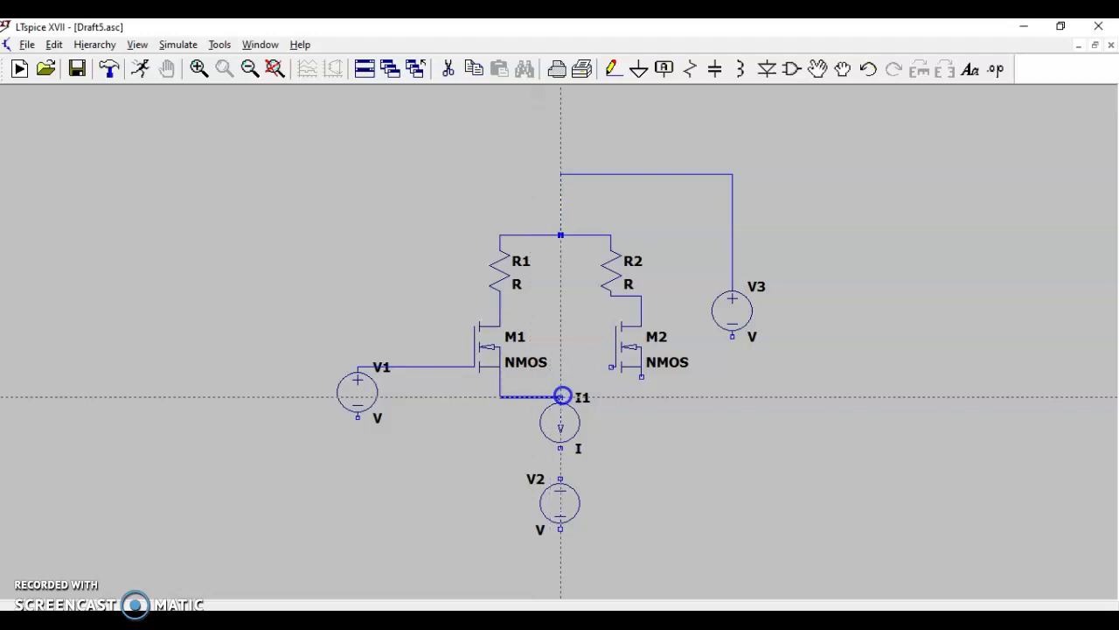
Connect I1 to both transistor sources and start a wire from I1 to V2
{"action": "left_click", "coordinate": [642, 377]}
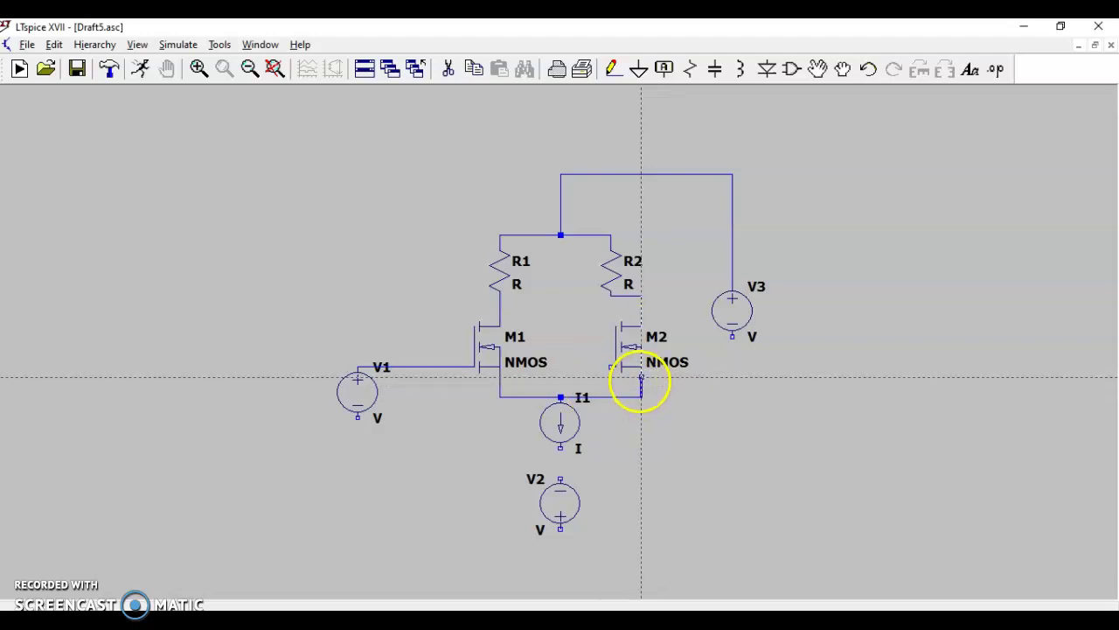
{"action": "right_click", "coordinate": [642, 376]}
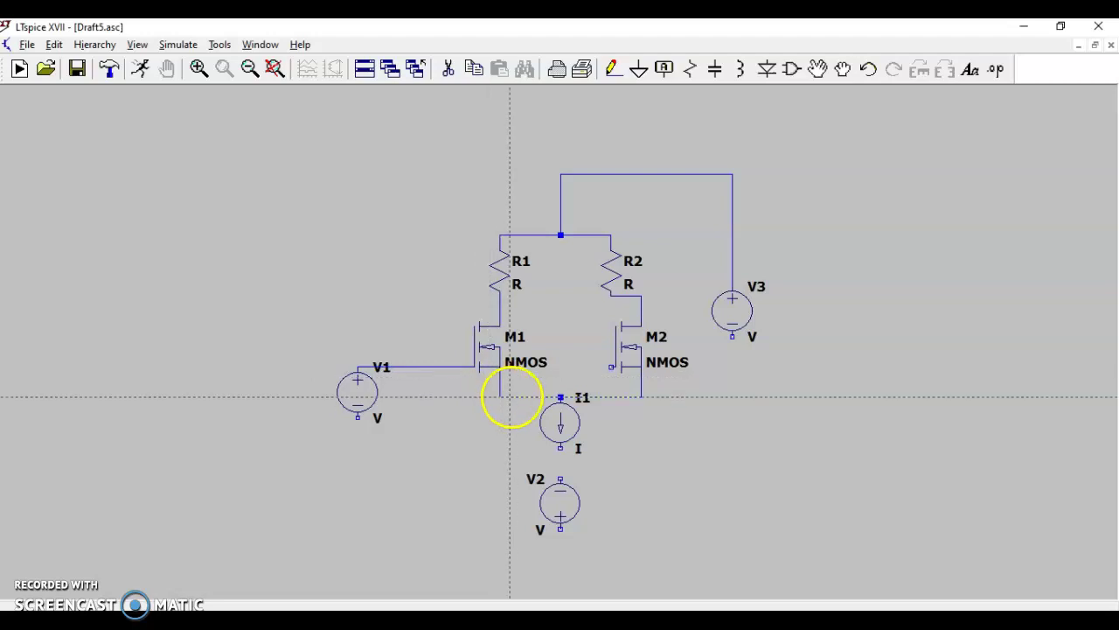
{"action": "left_click", "coordinate": [642, 396]}
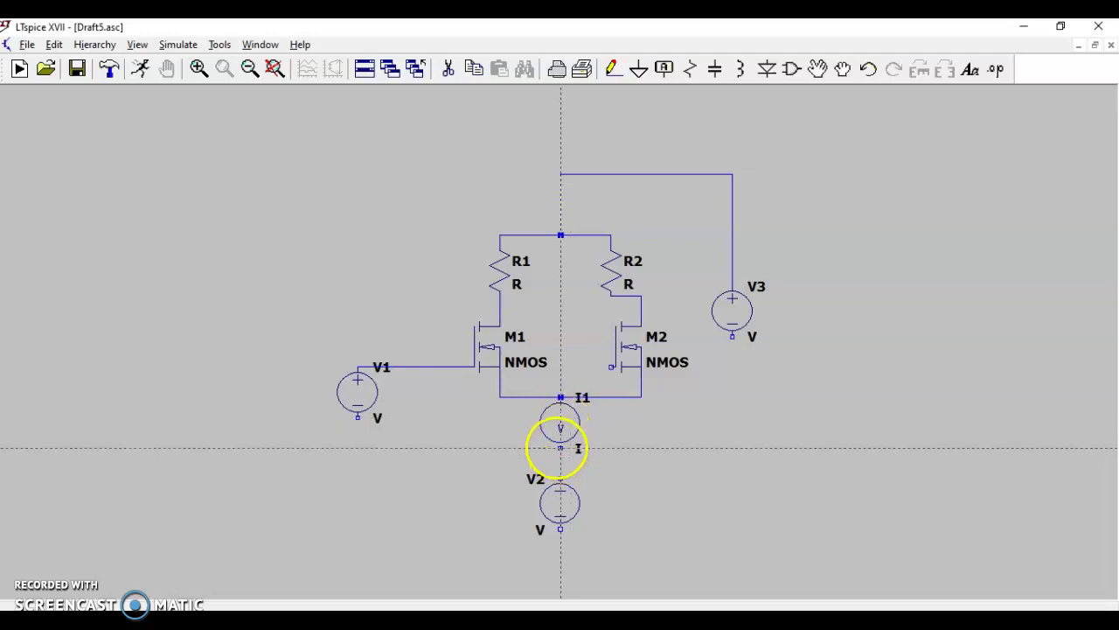
{"action": "left_click", "coordinate": [560, 456]}
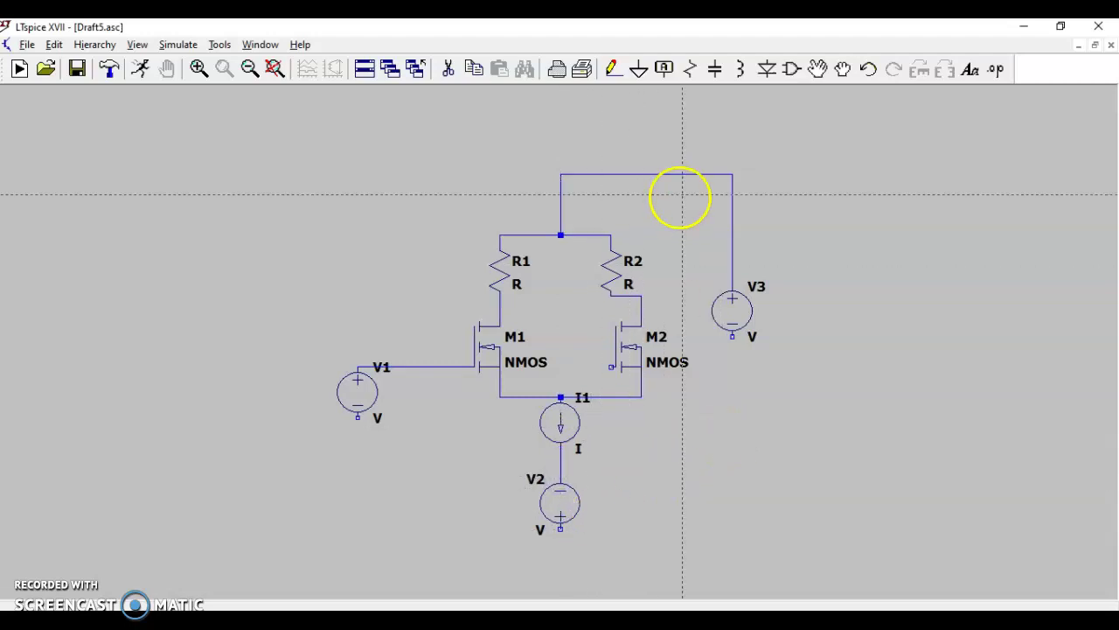
Place ground symbols below V1, V2 and V3
{"action": "left_click", "coordinate": [639, 69]}
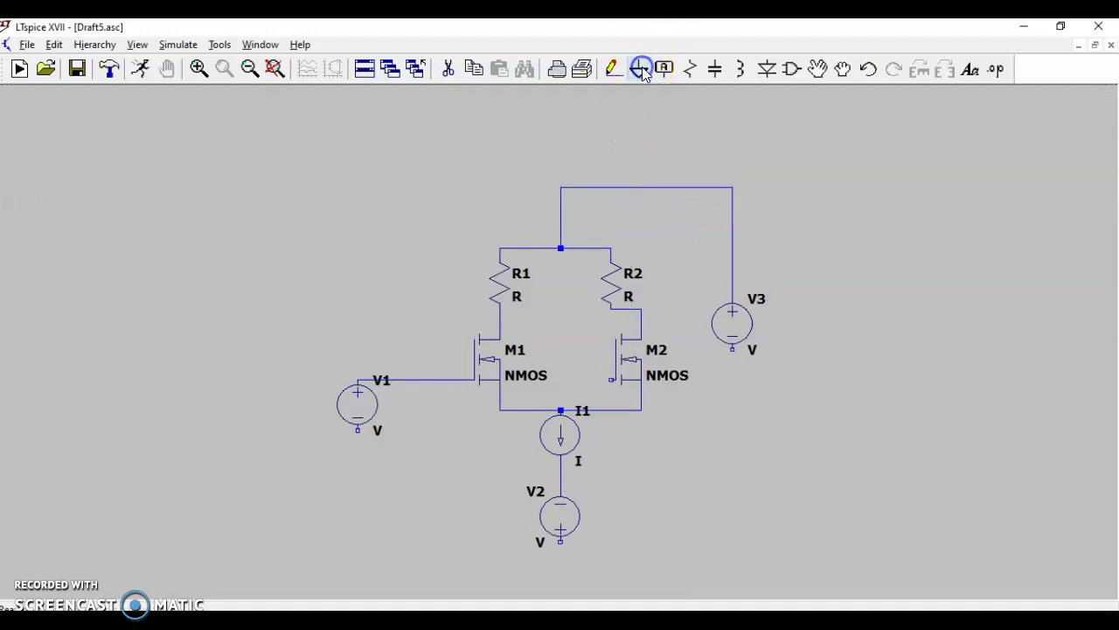
{"action": "left_click", "coordinate": [357, 473]}
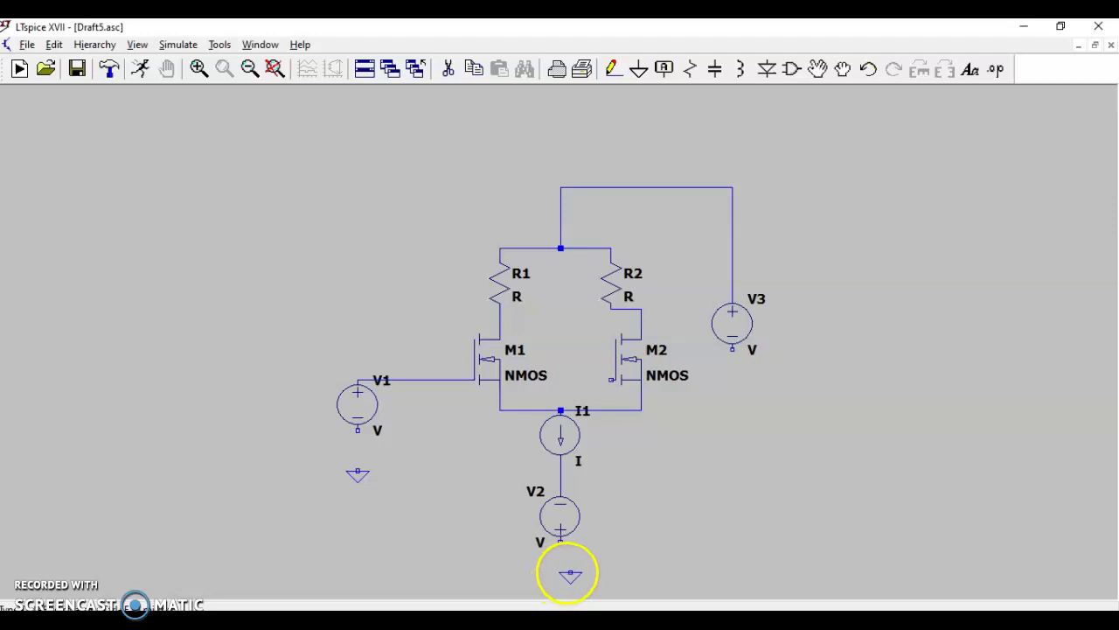
{"action": "left_click", "coordinate": [570, 574]}
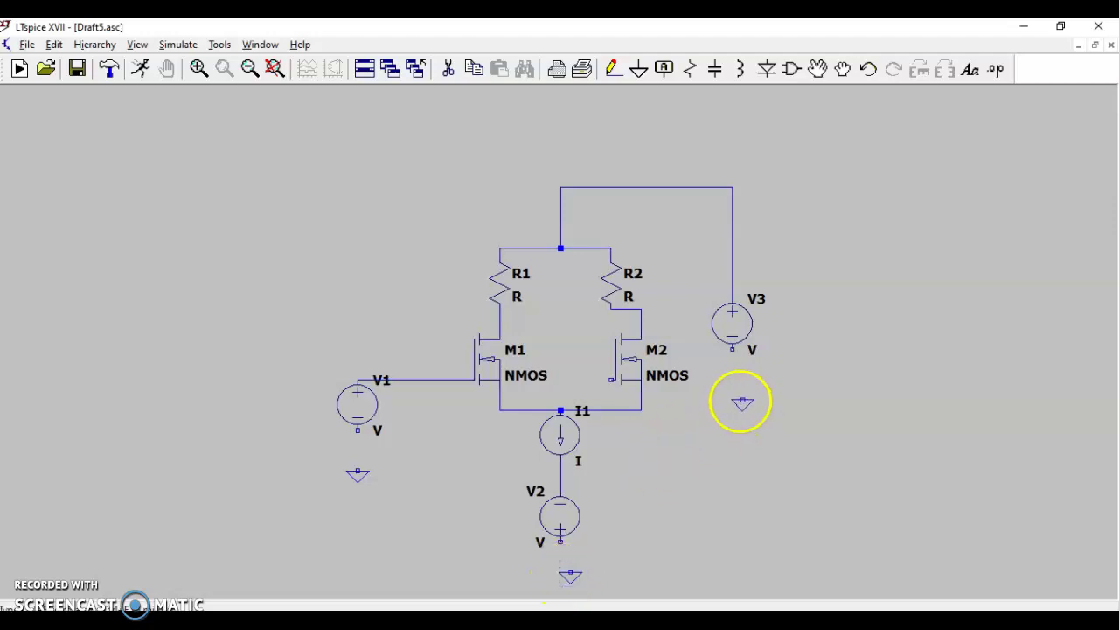
{"action": "left_click", "coordinate": [732, 403]}
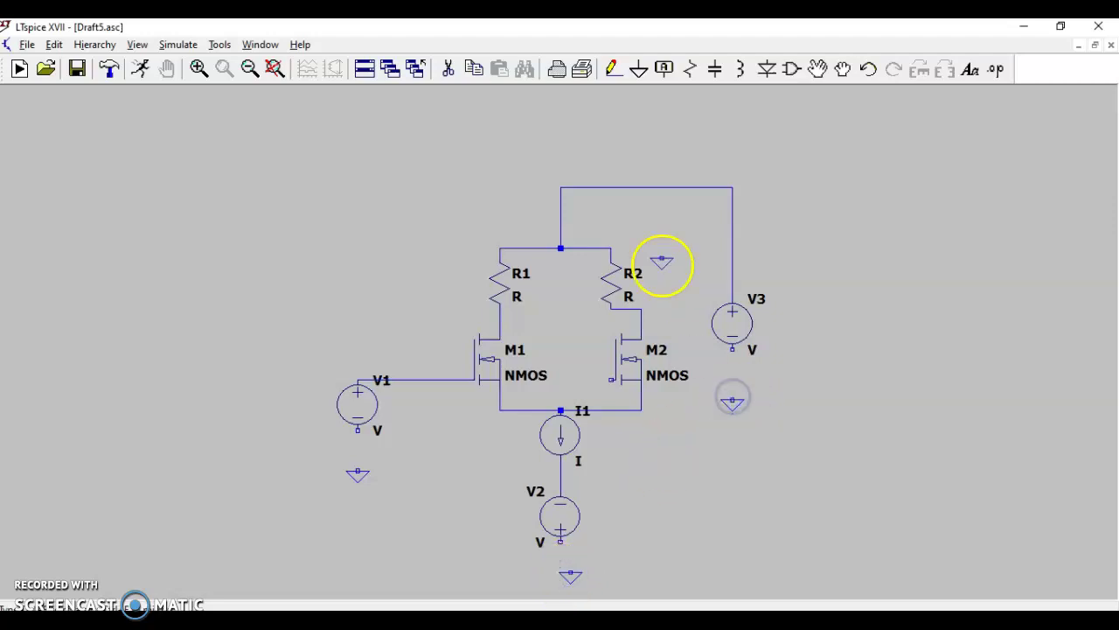
Wire V3's negative terminal to its ground
{"action": "left_click", "coordinate": [611, 69]}
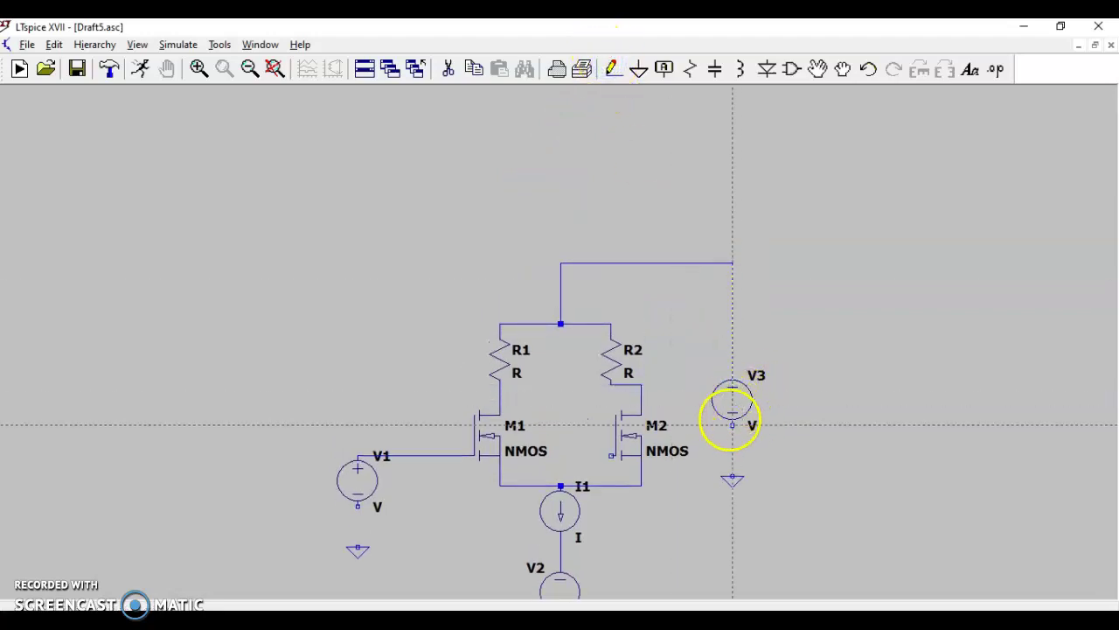
{"action": "left_click", "coordinate": [731, 440]}
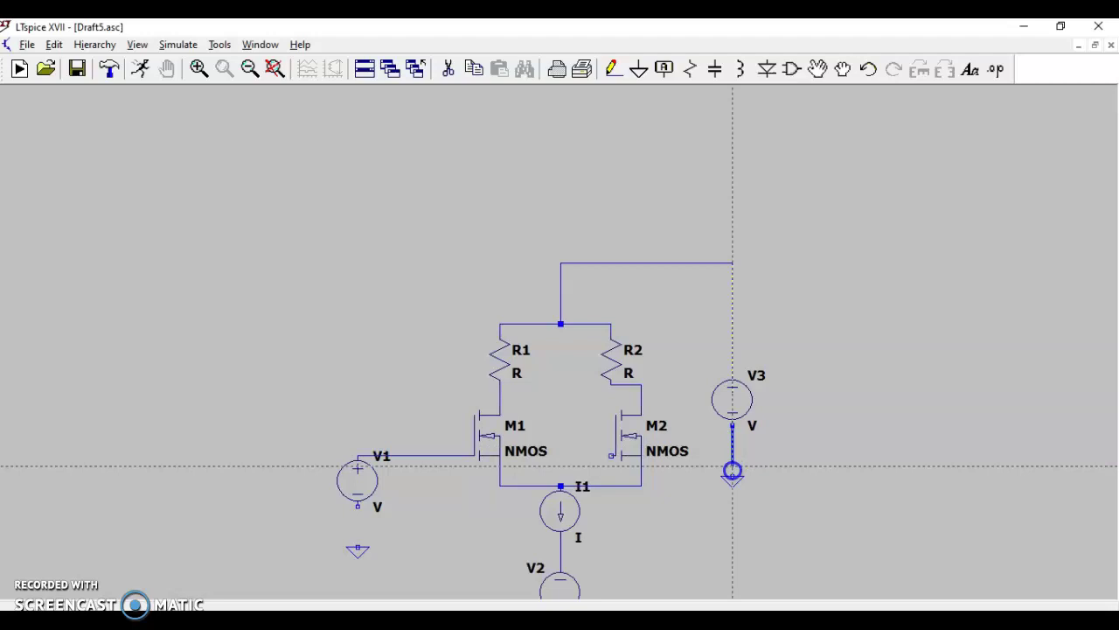
{"action": "left_click", "coordinate": [733, 474]}
{"action": "left_click", "coordinate": [613, 574]}
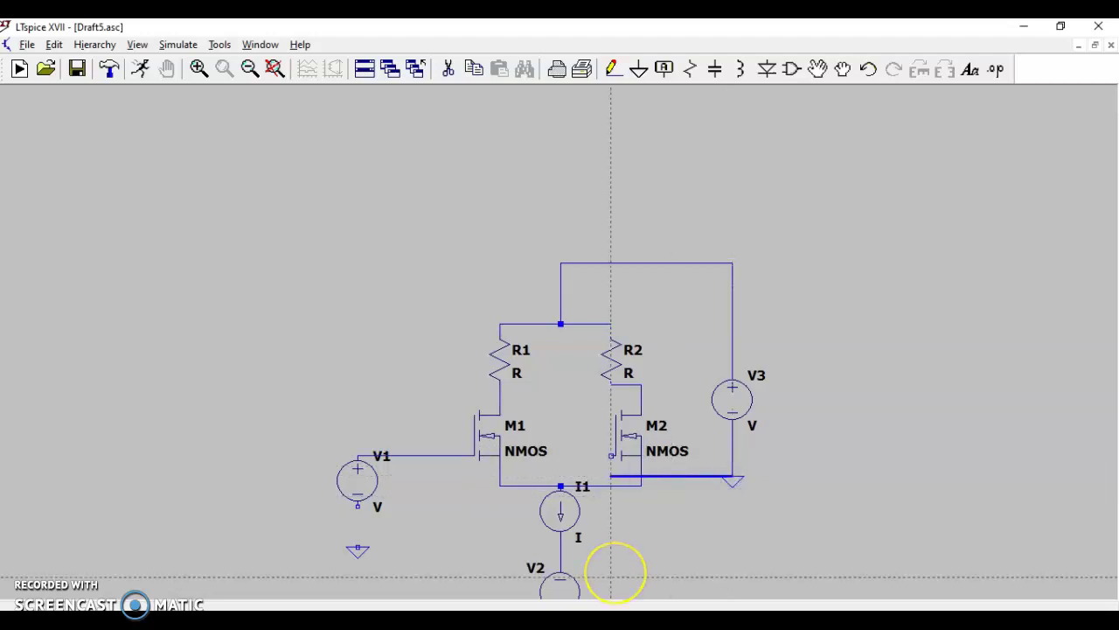
{"action": "right_click", "coordinate": [612, 575]}
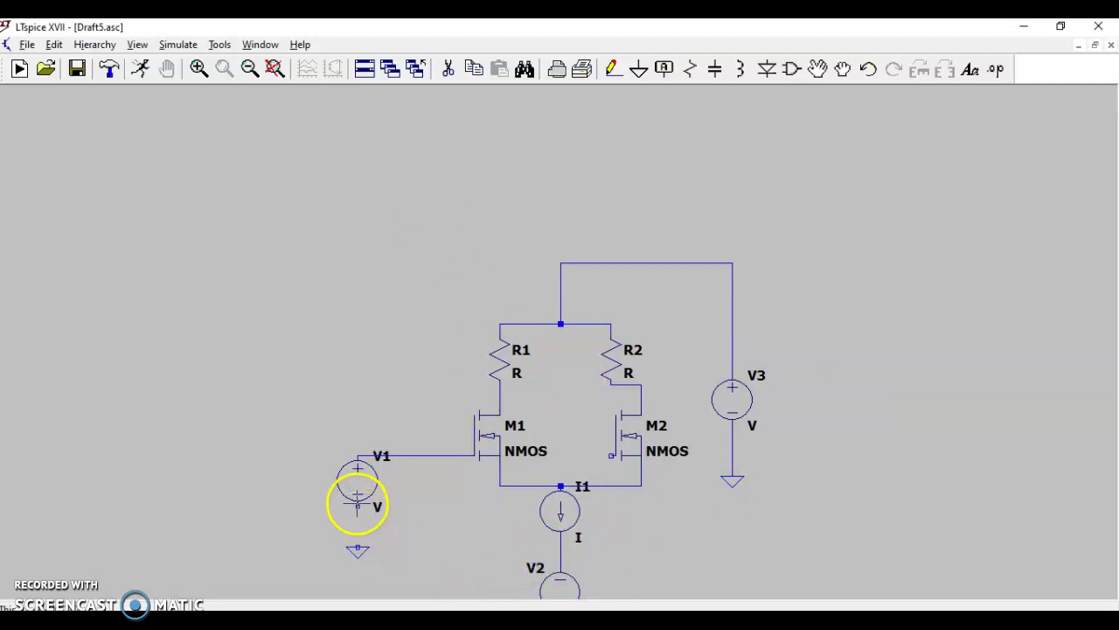
Wire V1's lower terminal to its ground
{"action": "left_click_drag", "start_coordinate": [357, 507], "coordinate": [320, 361]}
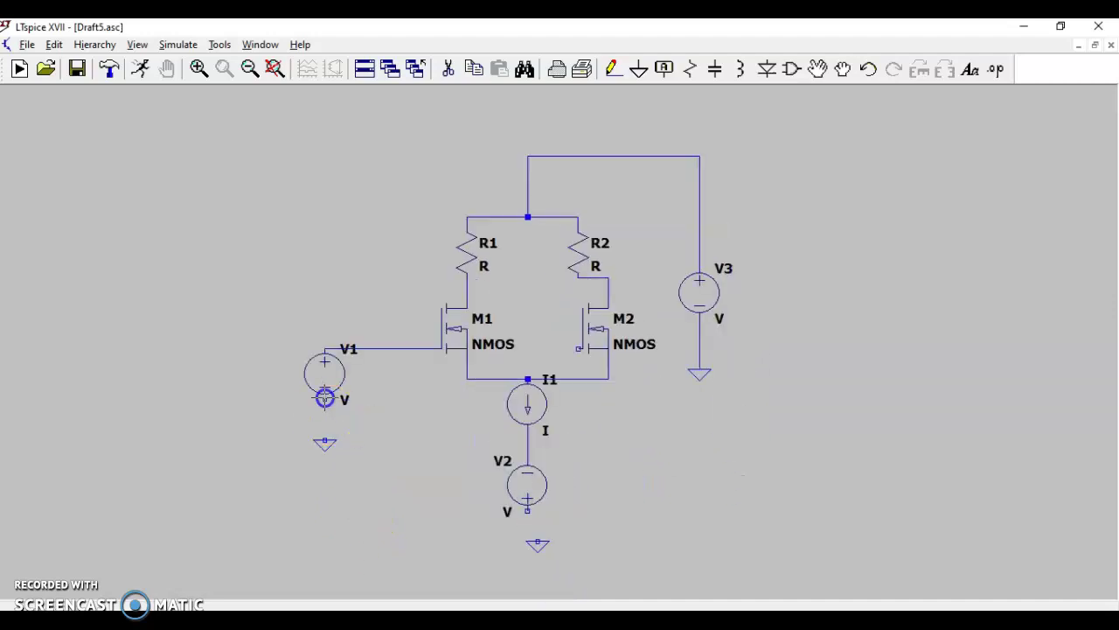
{"action": "left_click", "coordinate": [320, 362]}
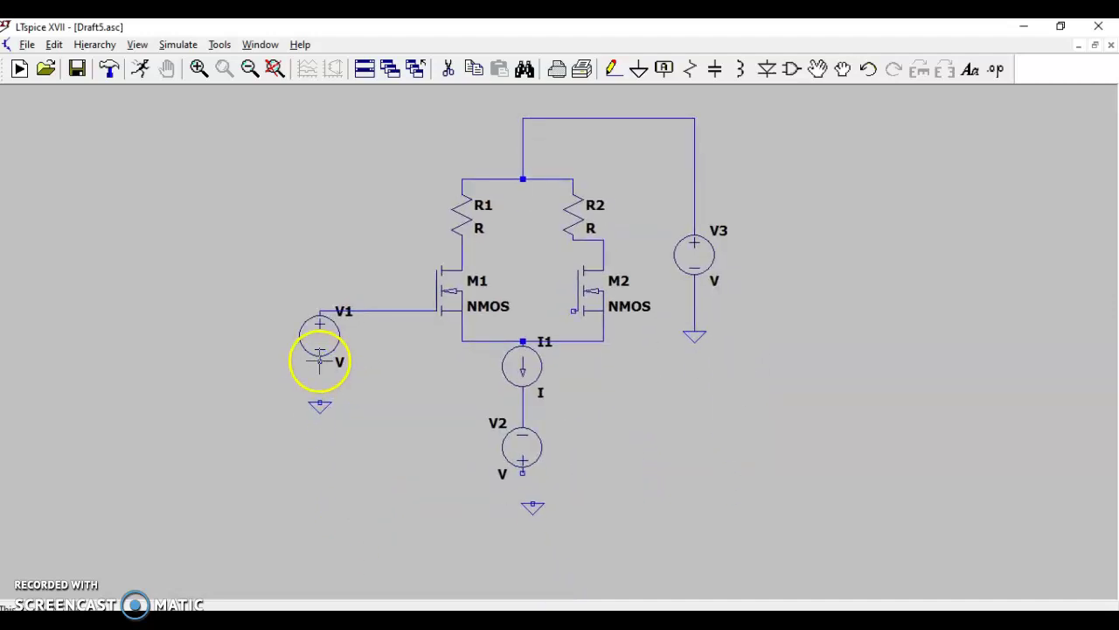
{"action": "left_click", "coordinate": [613, 68]}
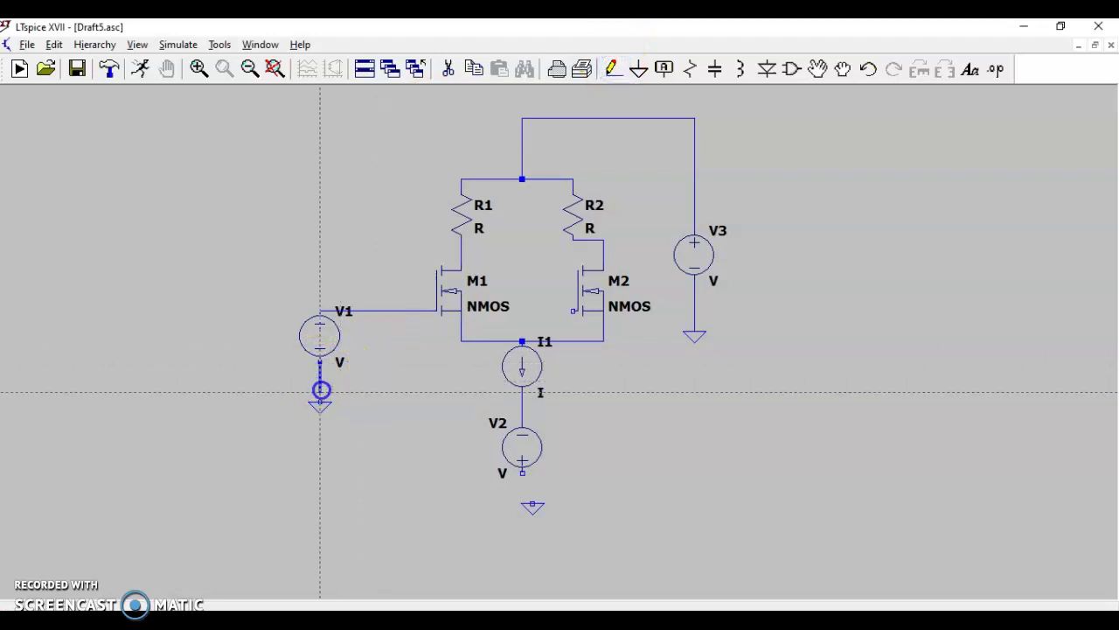
{"action": "left_click", "coordinate": [340, 401]}
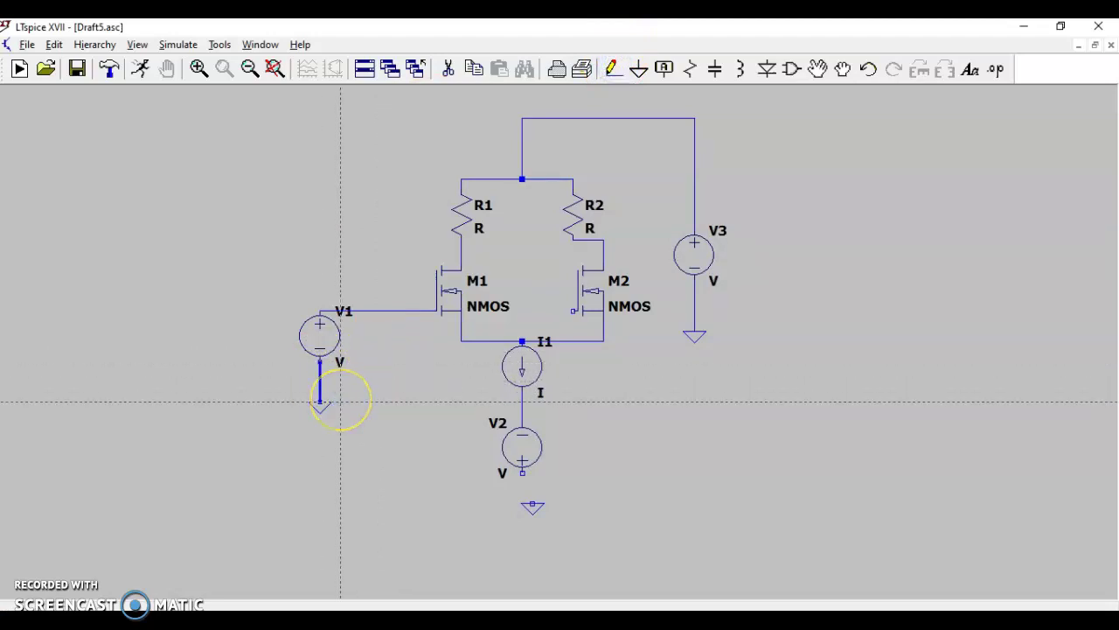
{"action": "left_click", "coordinate": [318, 401]}
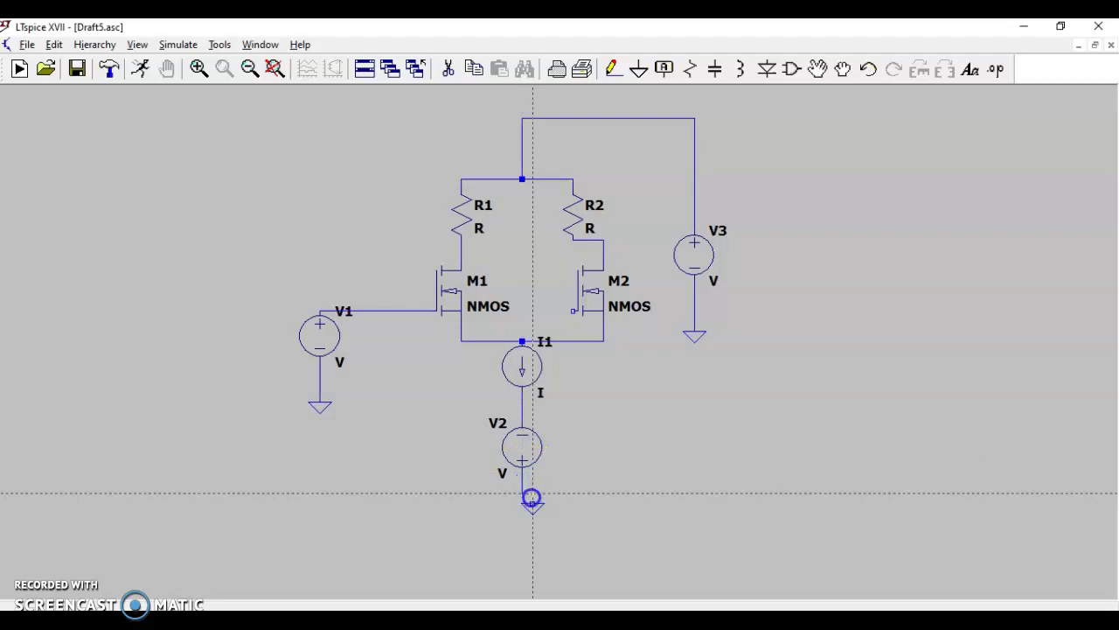
{"action": "right_click", "coordinate": [532, 503]}
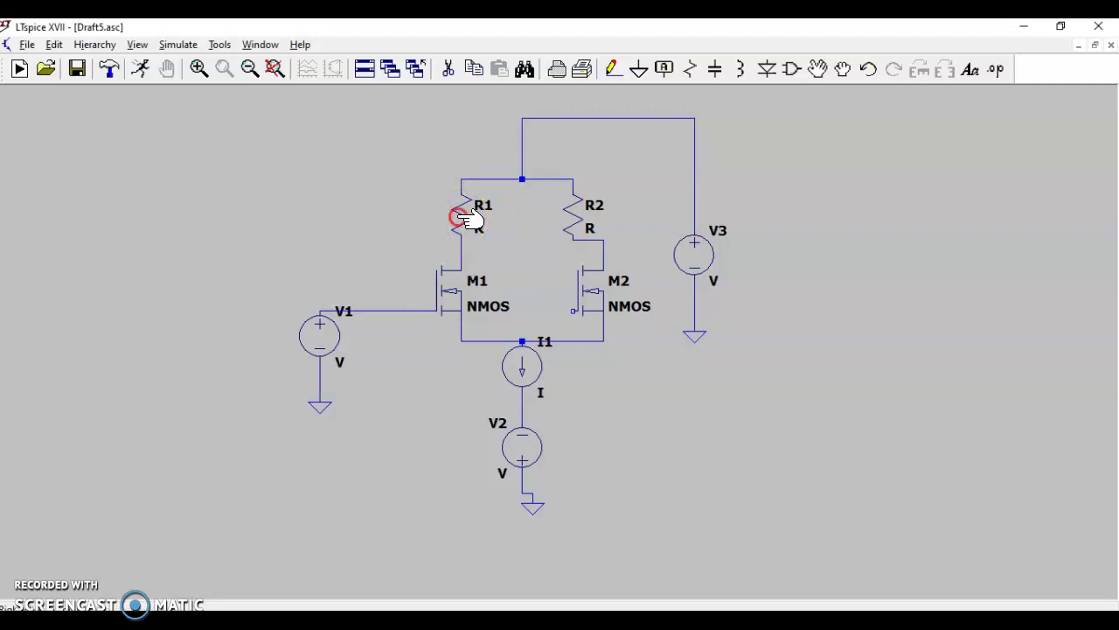
Set the resistance of both R1 and R2 to 5k
{"action": "right_click", "coordinate": [460, 217]}
{"action": "type", "text": "5k"}
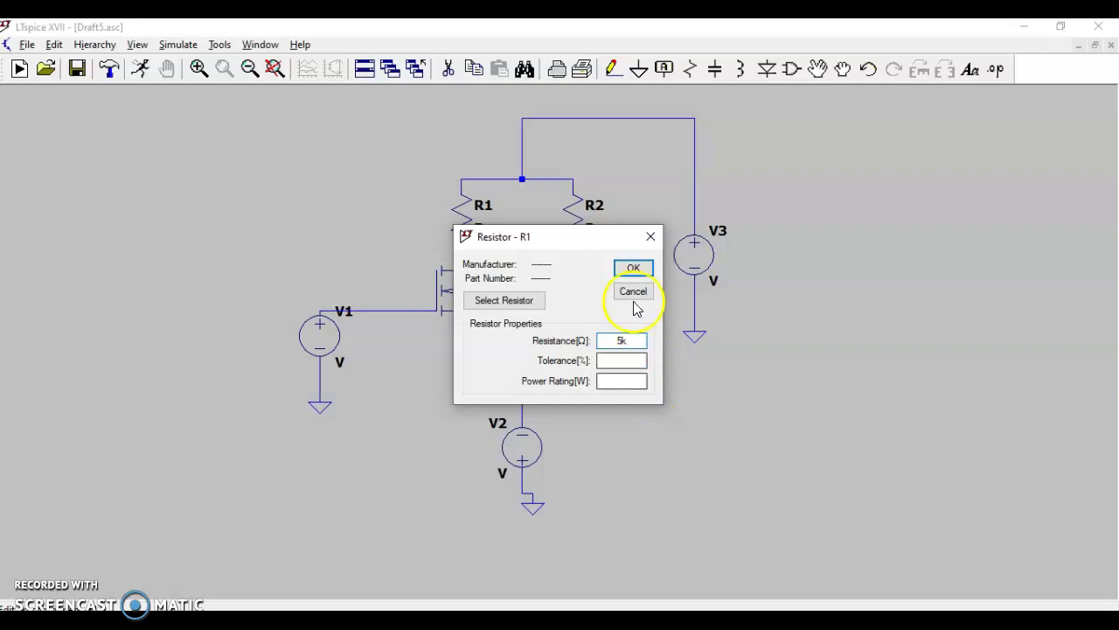
{"action": "left_click", "coordinate": [633, 267]}
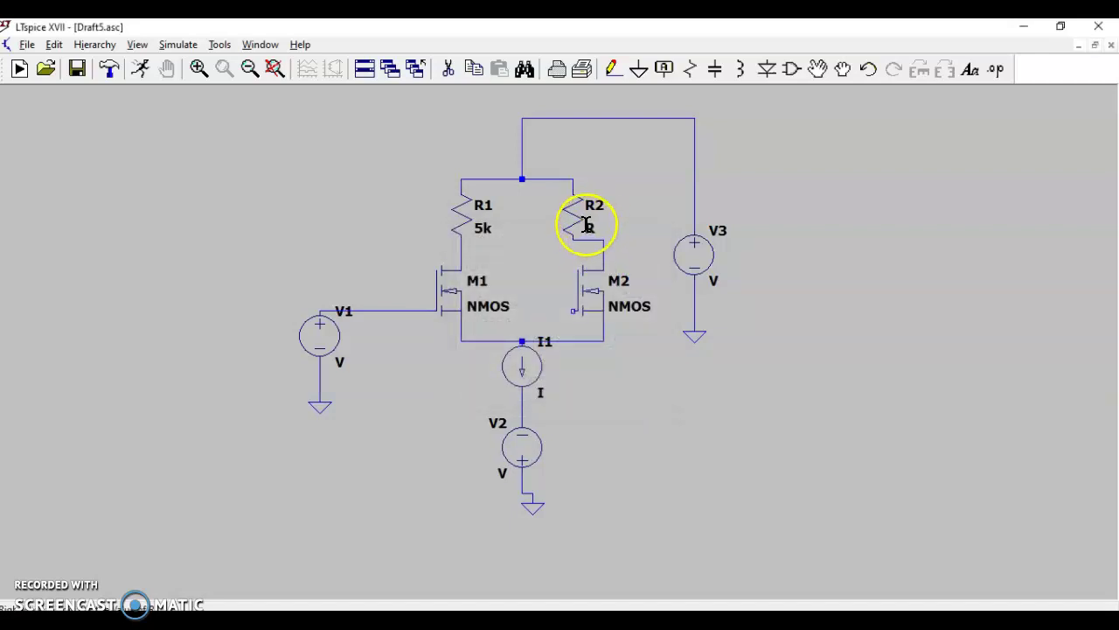
{"action": "right_click", "coordinate": [587, 225]}
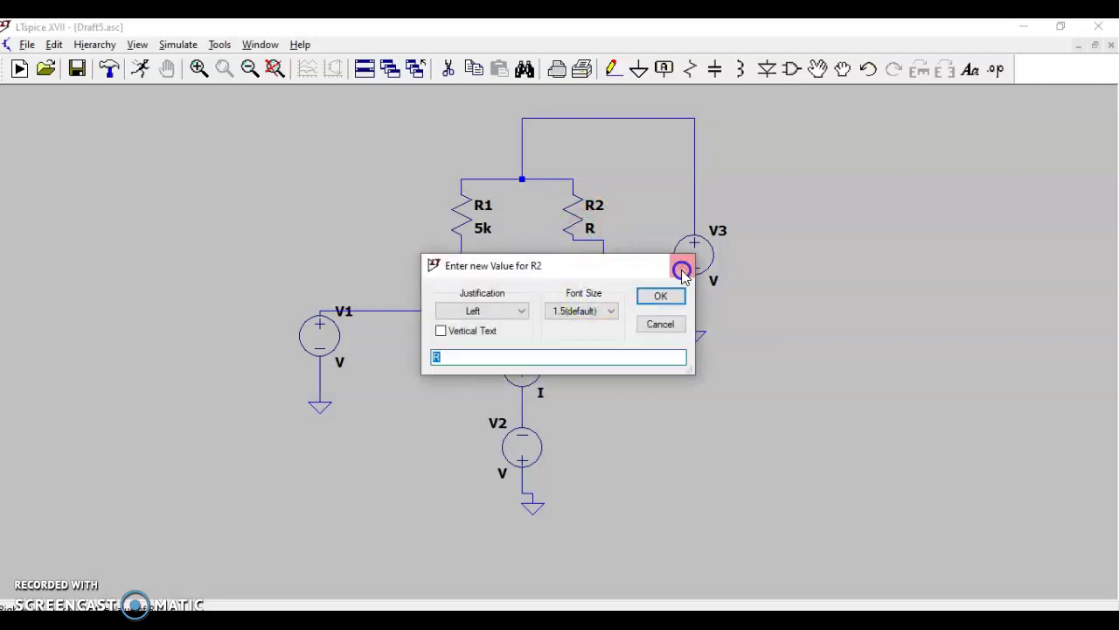
{"action": "left_click", "coordinate": [682, 271]}
{"action": "right_click", "coordinate": [570, 217]}
{"action": "type", "text": "5k"}
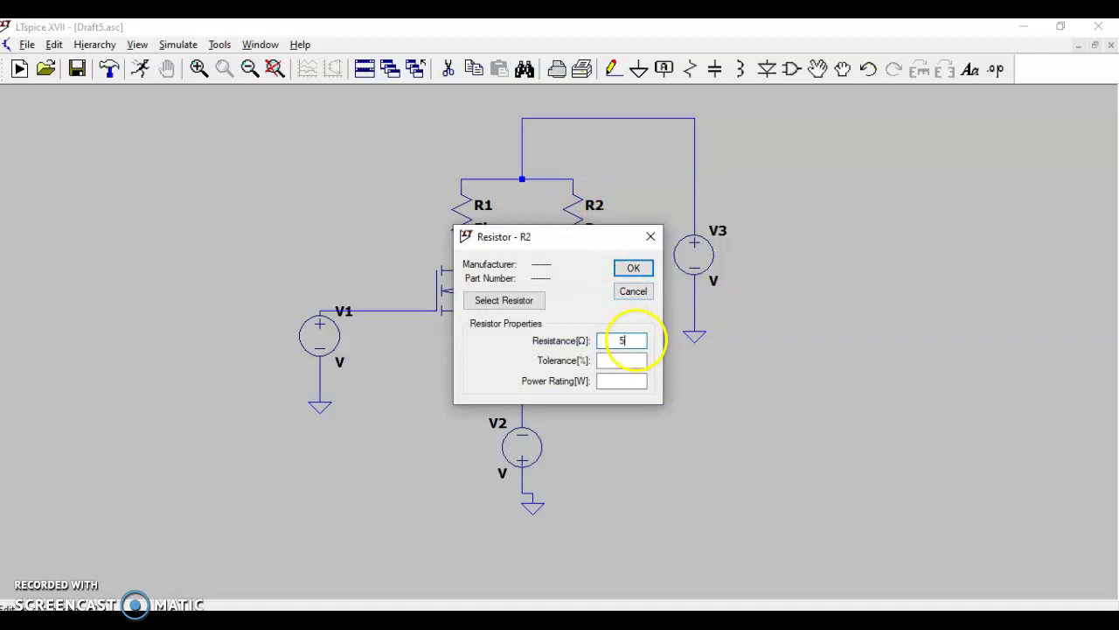
{"action": "left_click", "coordinate": [634, 269]}
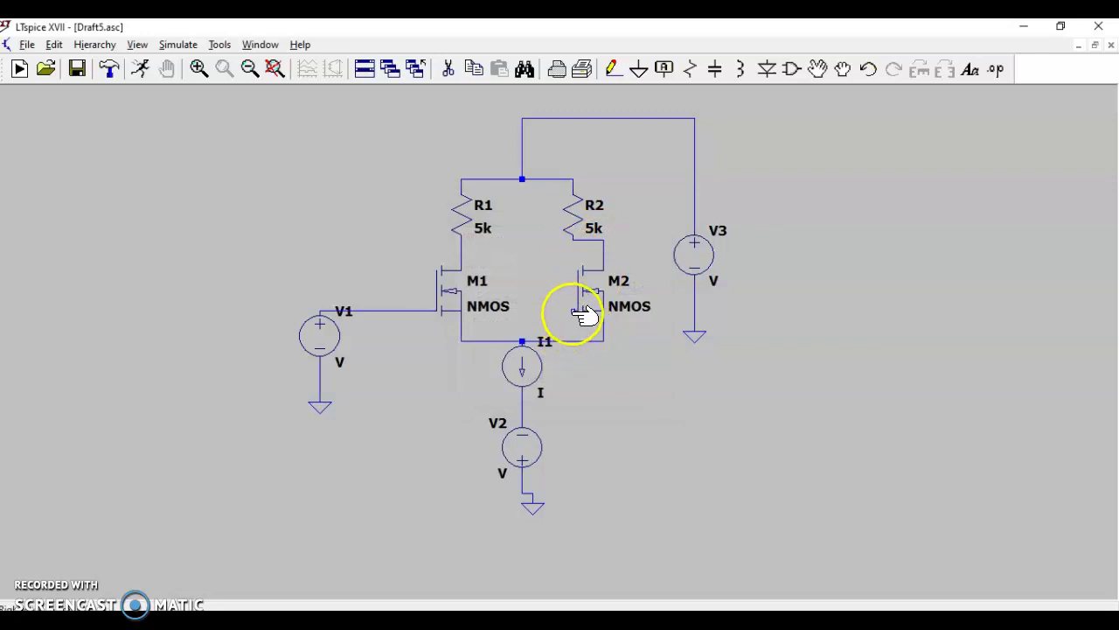
{"action": "key", "text": "Escape"}
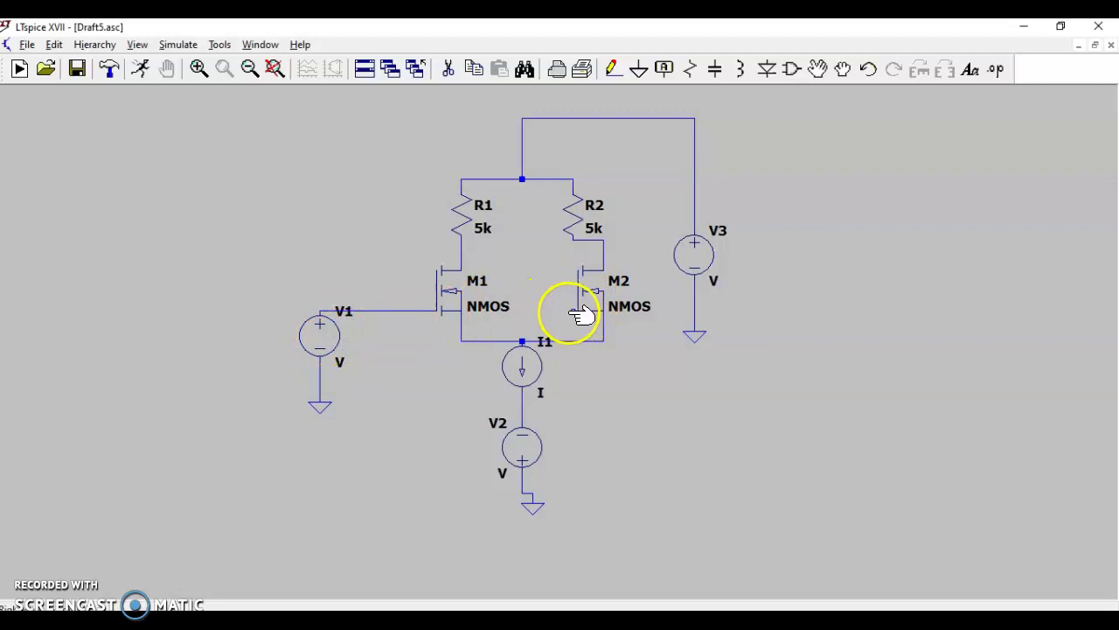
Draw a wire from M2's gate down to the grounded node below V2
{"action": "left_click", "coordinate": [613, 69]}
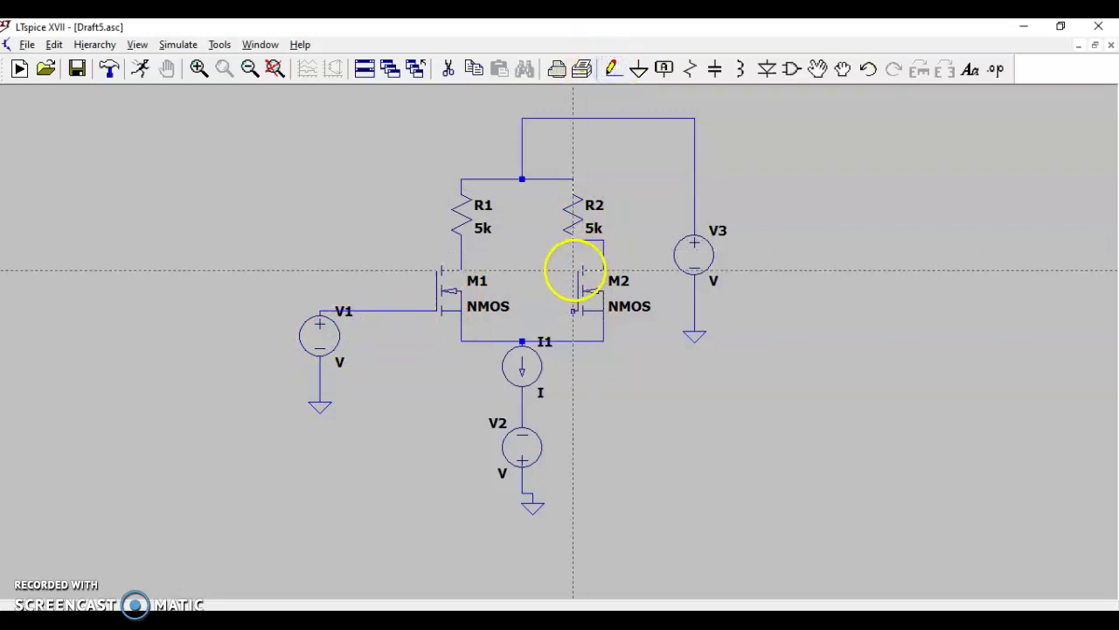
{"action": "left_click", "coordinate": [573, 312]}
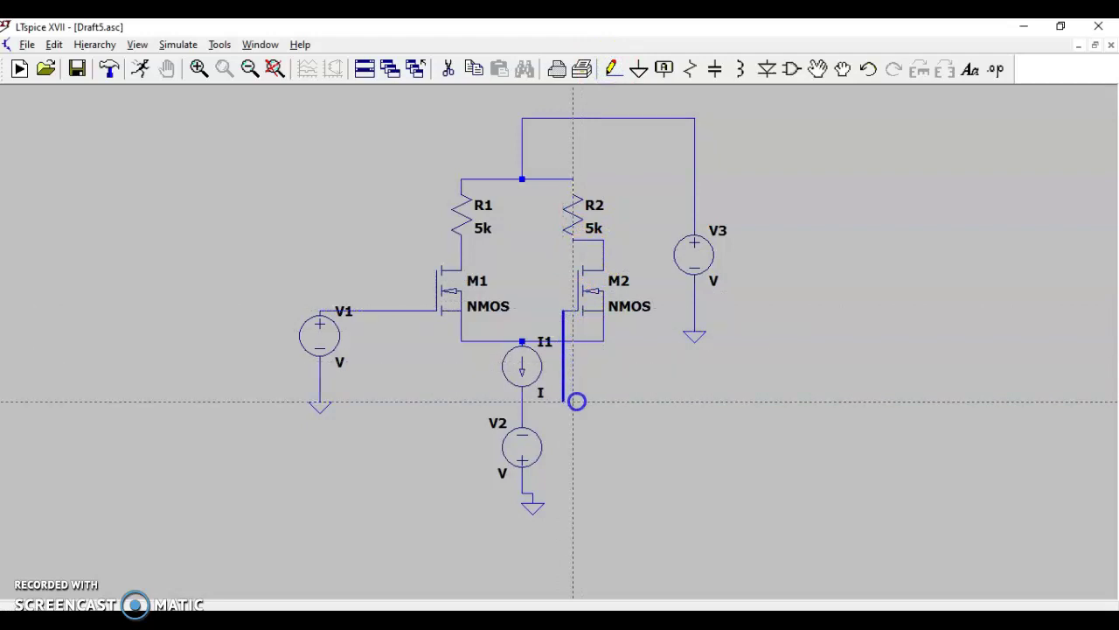
{"action": "left_click", "coordinate": [582, 473]}
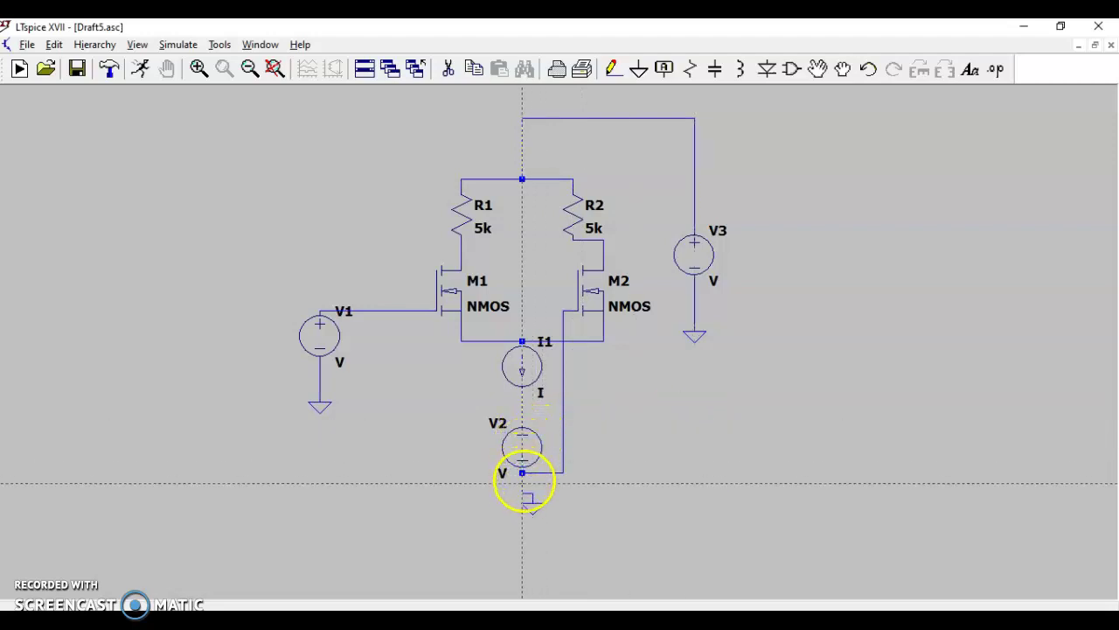
{"action": "left_click", "coordinate": [532, 495]}
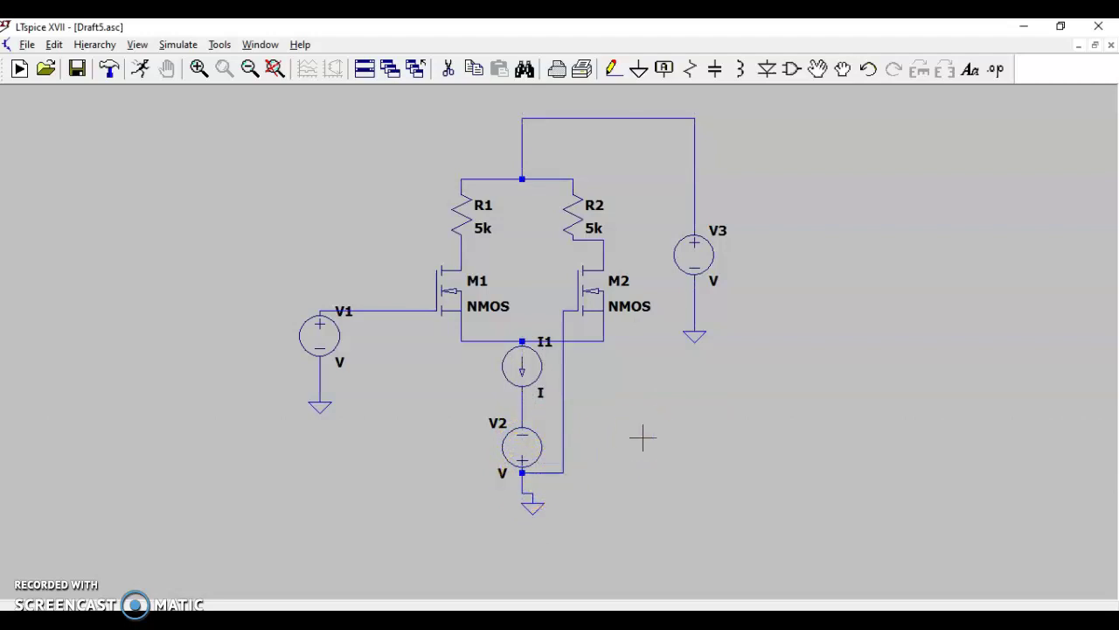
{"action": "left_click_drag", "start_coordinate": [636, 432], "coordinate": [625, 268]}
Set V3 and V2 to a DC value of 3.3 and I1 to 500u
{"action": "right_click", "coordinate": [700, 258]}
{"action": "type", "text": "3.3"}
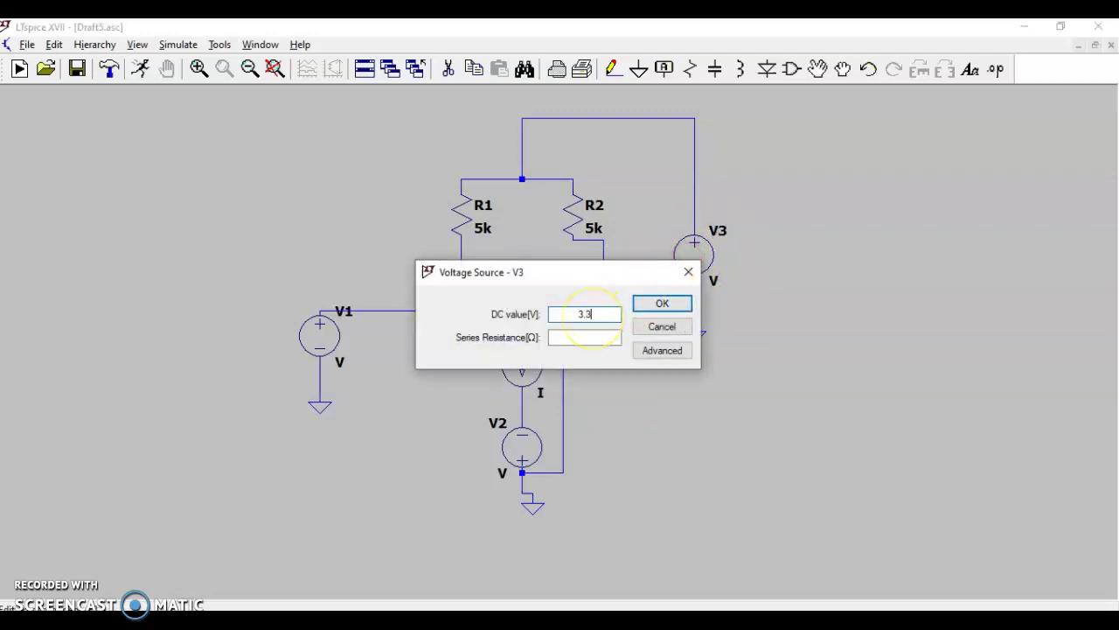
{"action": "left_click", "coordinate": [654, 303]}
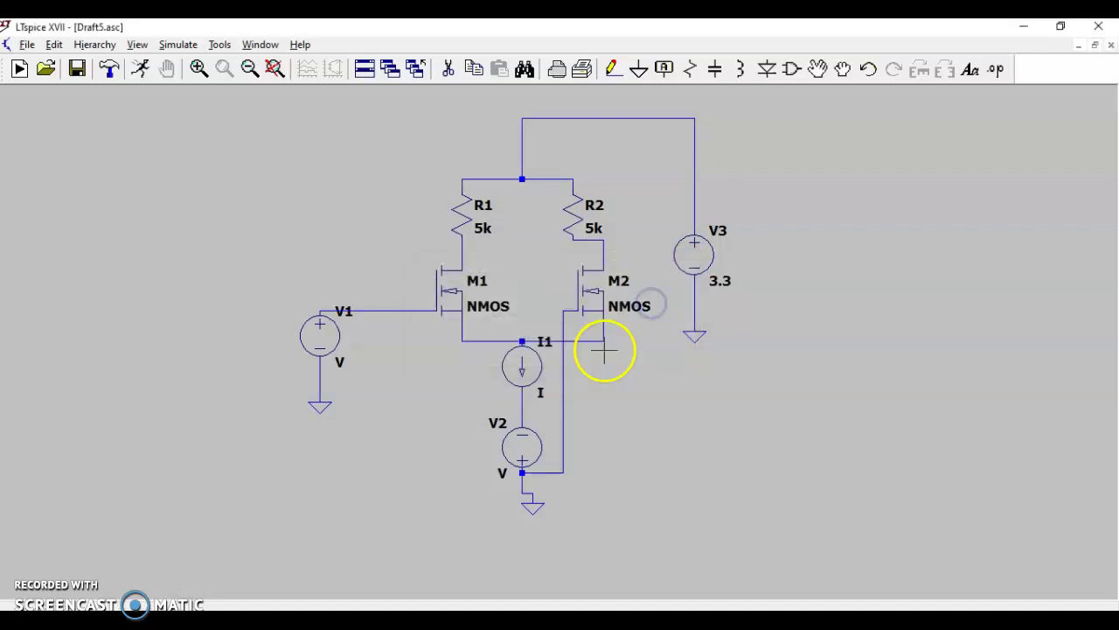
{"action": "right_click", "coordinate": [519, 441]}
{"action": "type", "text": "3.3"}
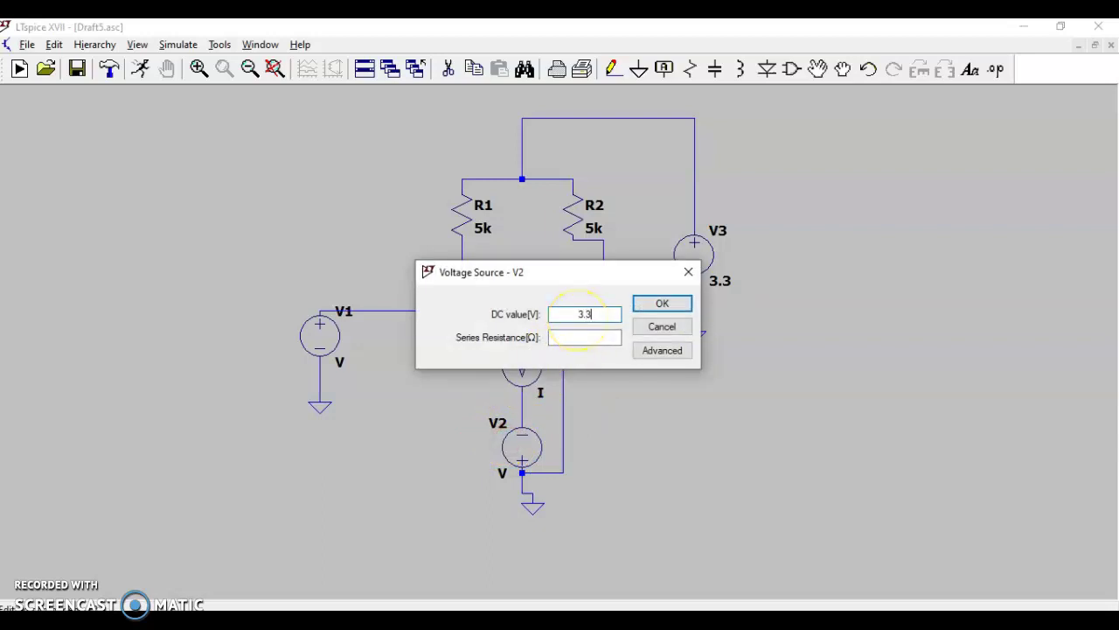
{"action": "left_click", "coordinate": [656, 304]}
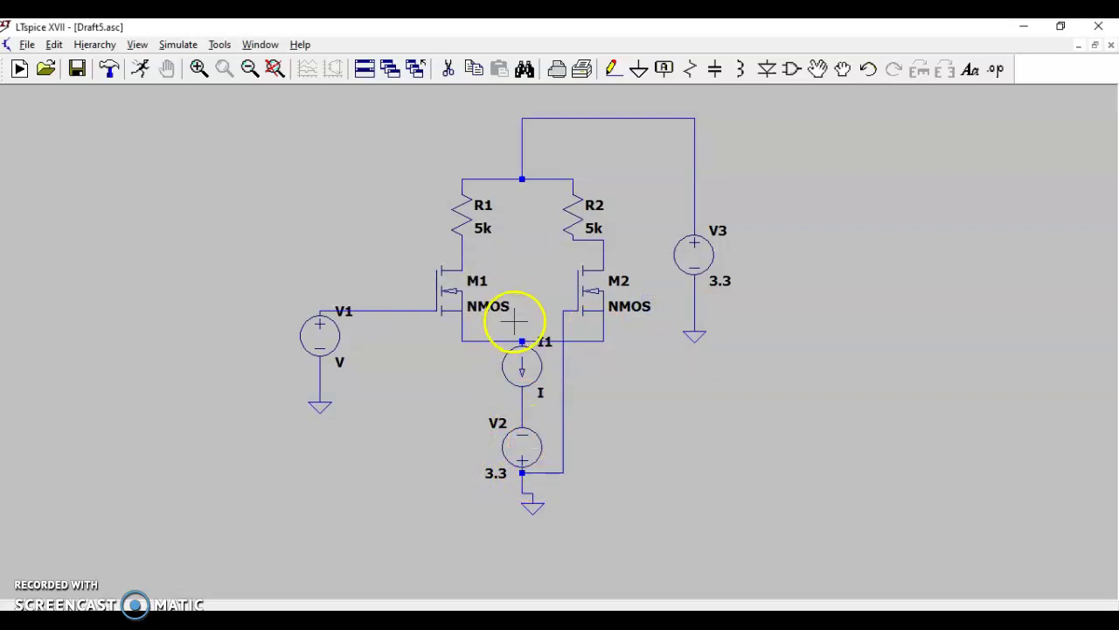
{"action": "right_click", "coordinate": [523, 369]}
{"action": "type", "text": "500u"}
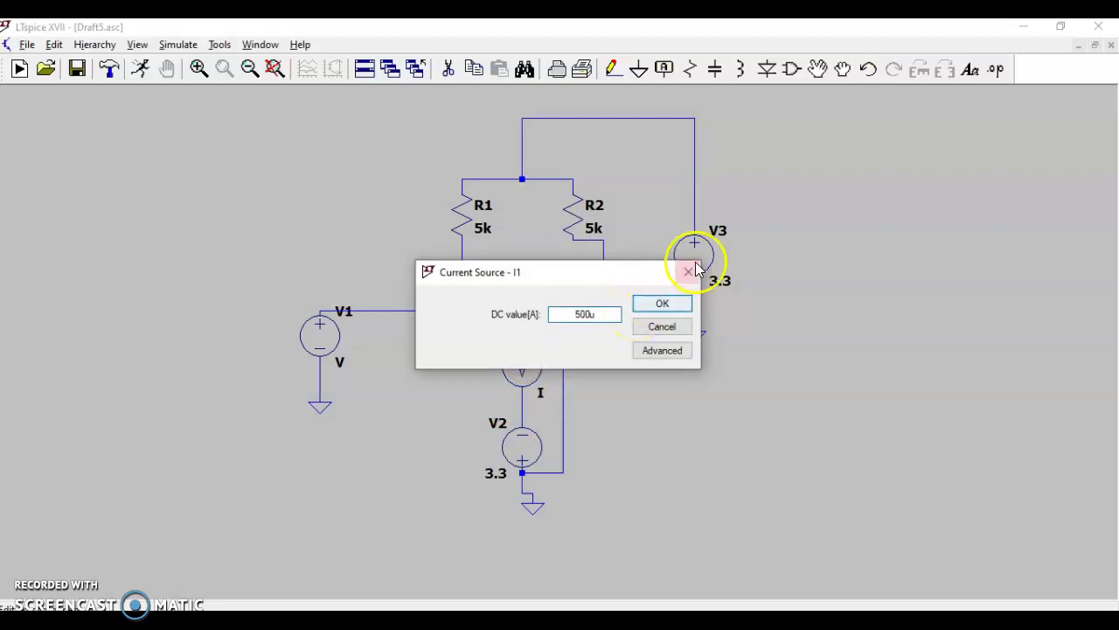
{"action": "left_click", "coordinate": [666, 305]}
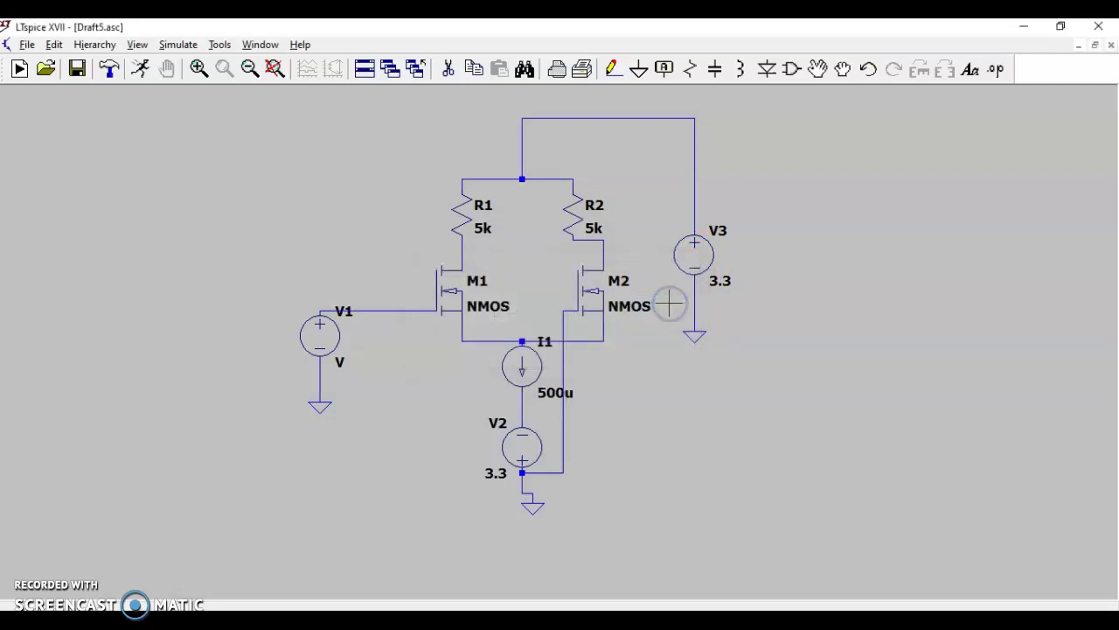
{"action": "right_click", "coordinate": [565, 399]}
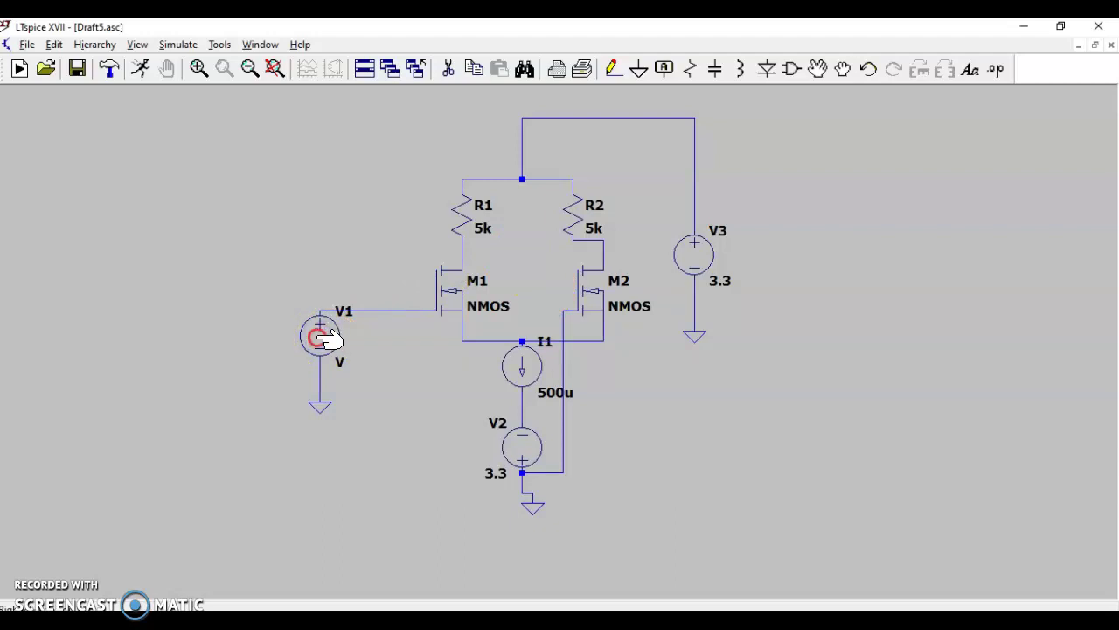
Make V1 a SINE source with 0 V offset, 1 V amplitude and 1 kHz frequency
{"action": "right_click", "coordinate": [320, 339]}
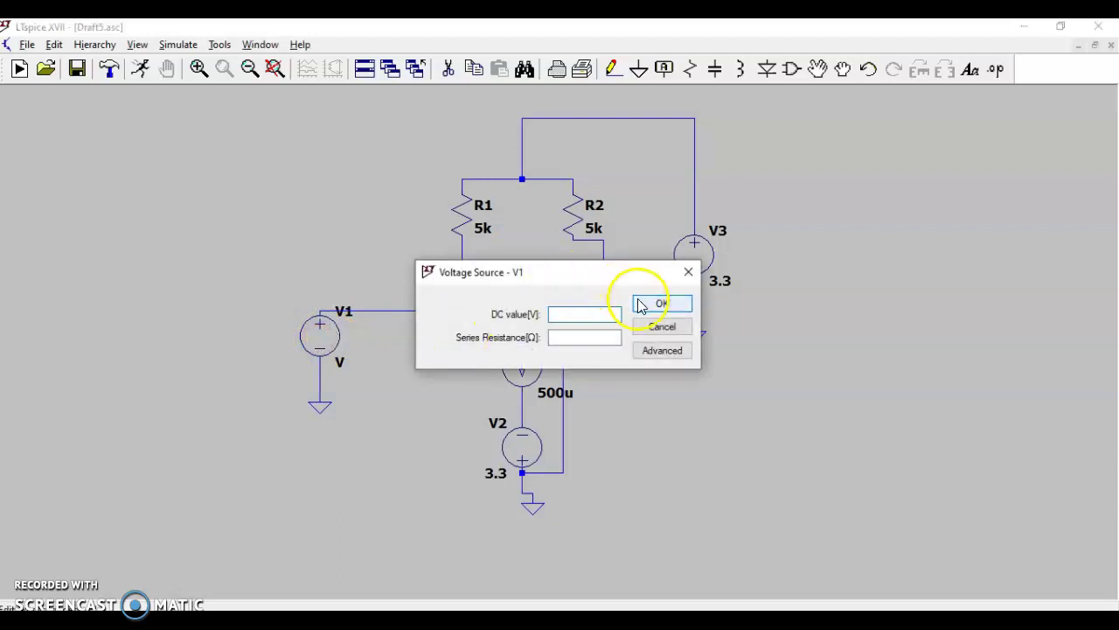
{"action": "left_click", "coordinate": [582, 313]}
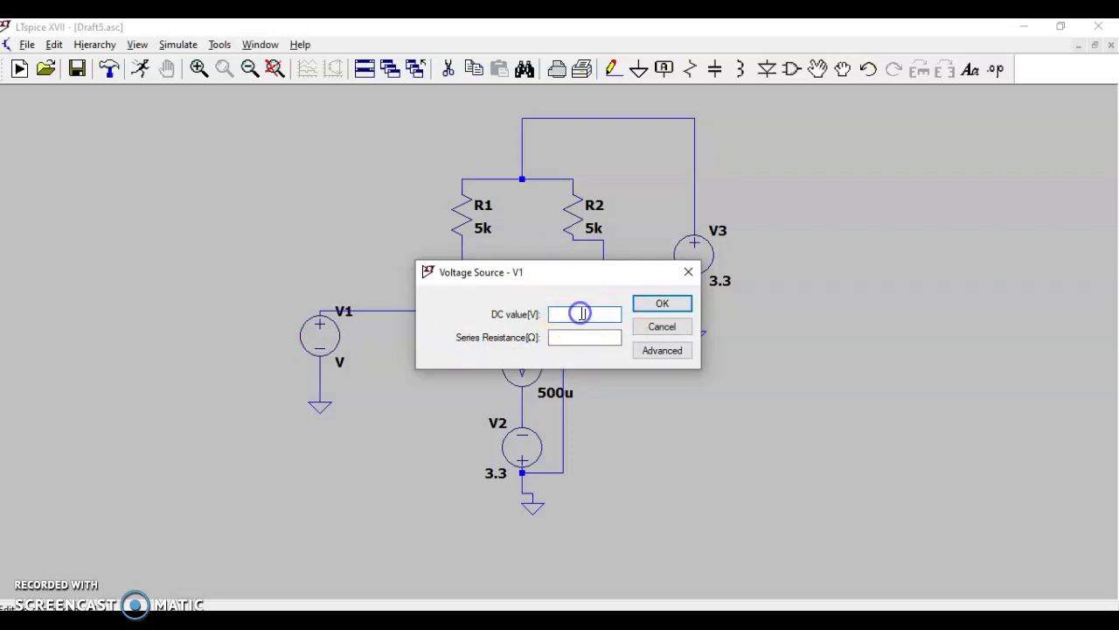
{"action": "type", "text": "1"}
{"action": "left_click", "coordinate": [662, 349]}
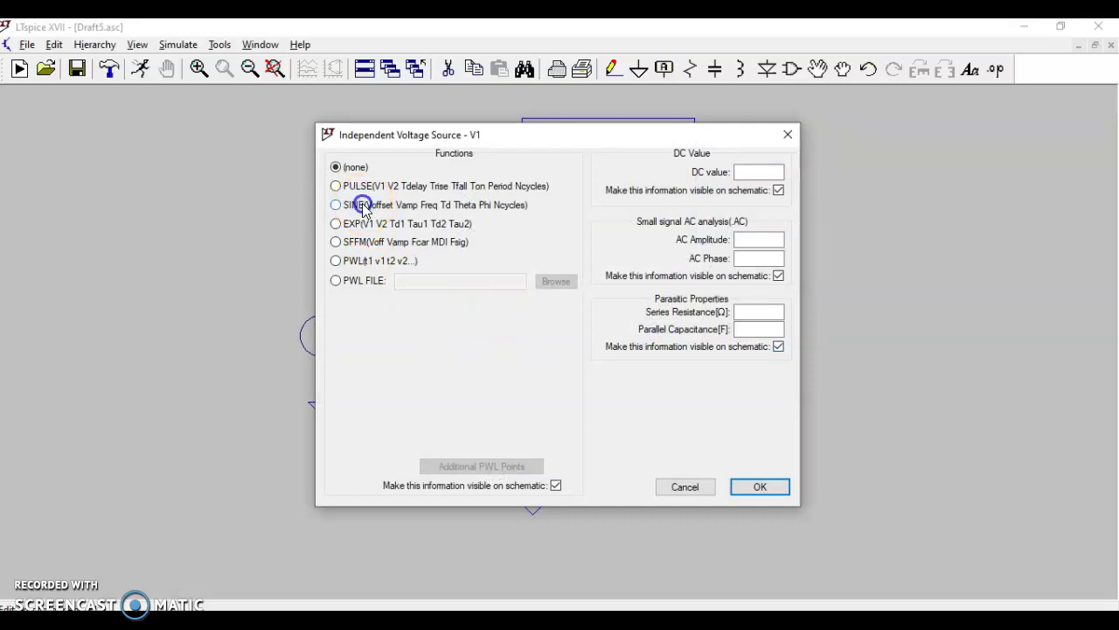
{"action": "left_click", "coordinate": [360, 204]}
{"action": "left_click", "coordinate": [519, 317]}
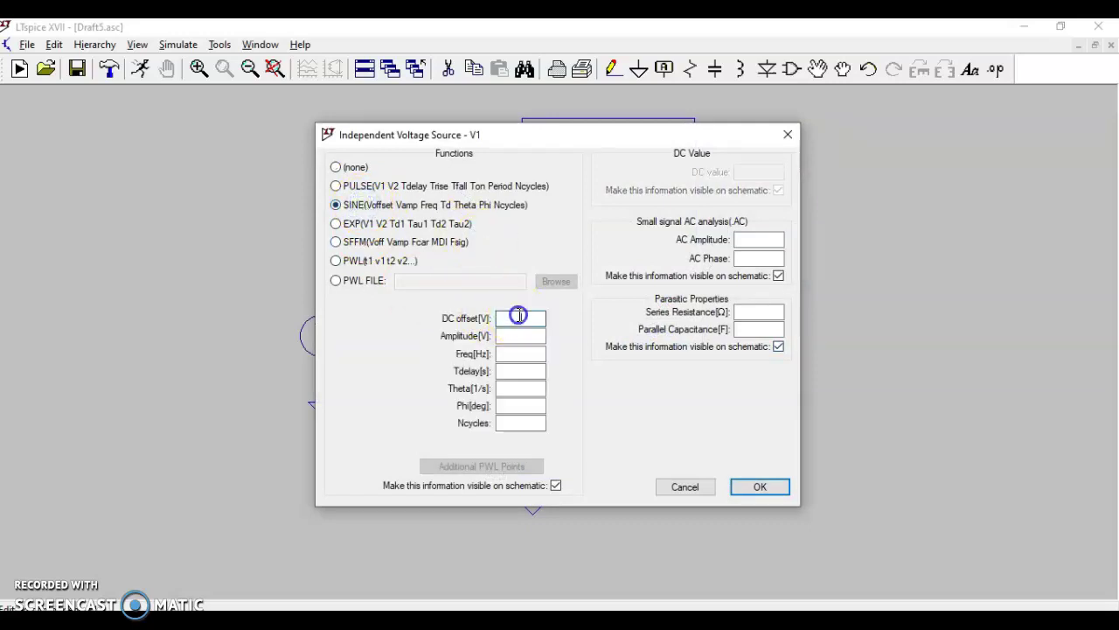
{"action": "type", "text": "0"}
{"action": "left_click", "coordinate": [525, 336]}
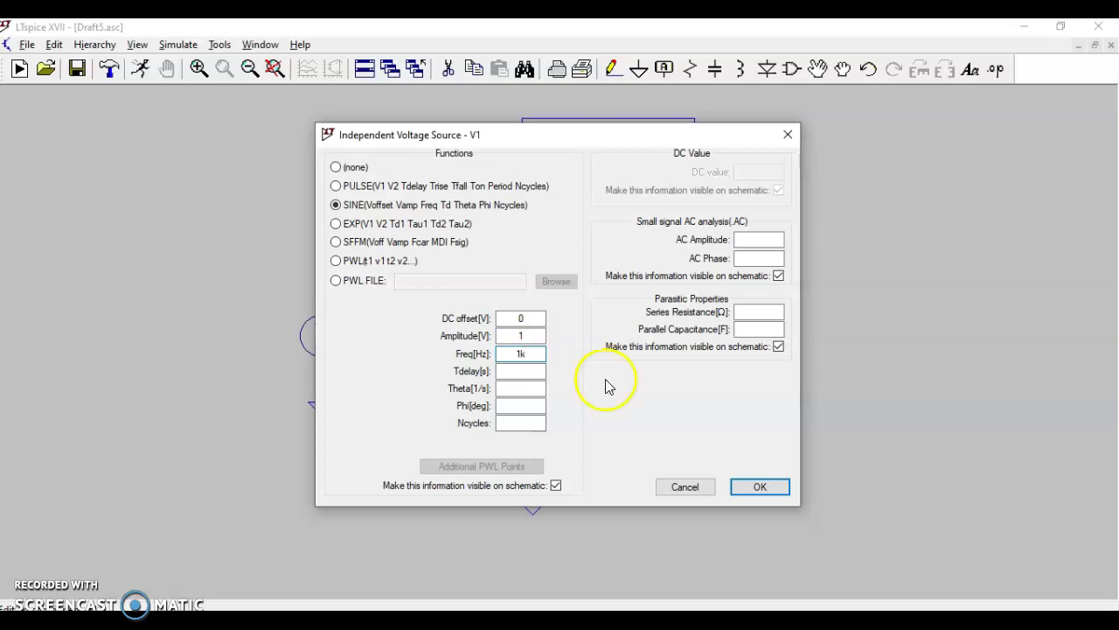
{"action": "left_click", "coordinate": [754, 484]}
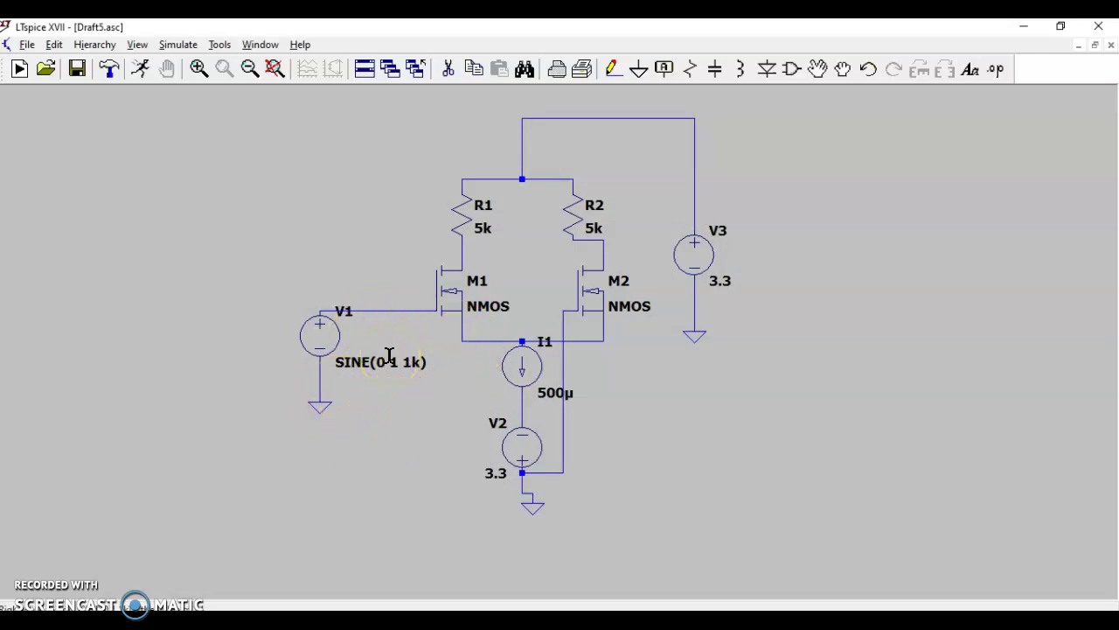
Choose the DC operating-point analysis and place the .op directive left of R1
{"action": "left_click", "coordinate": [408, 268]}
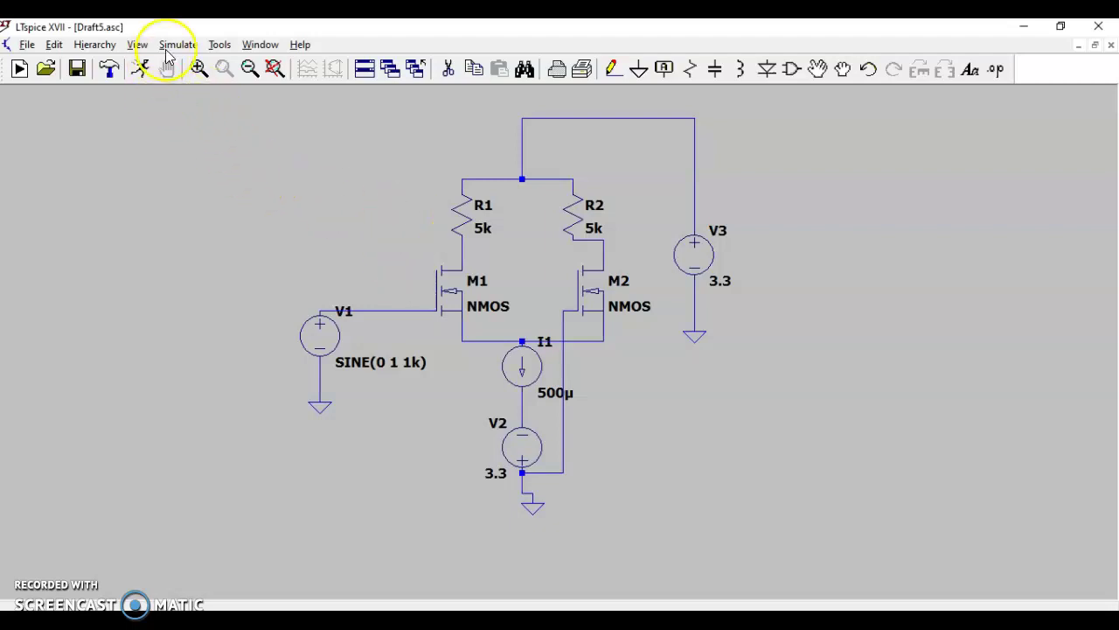
{"action": "left_click", "coordinate": [168, 45]}
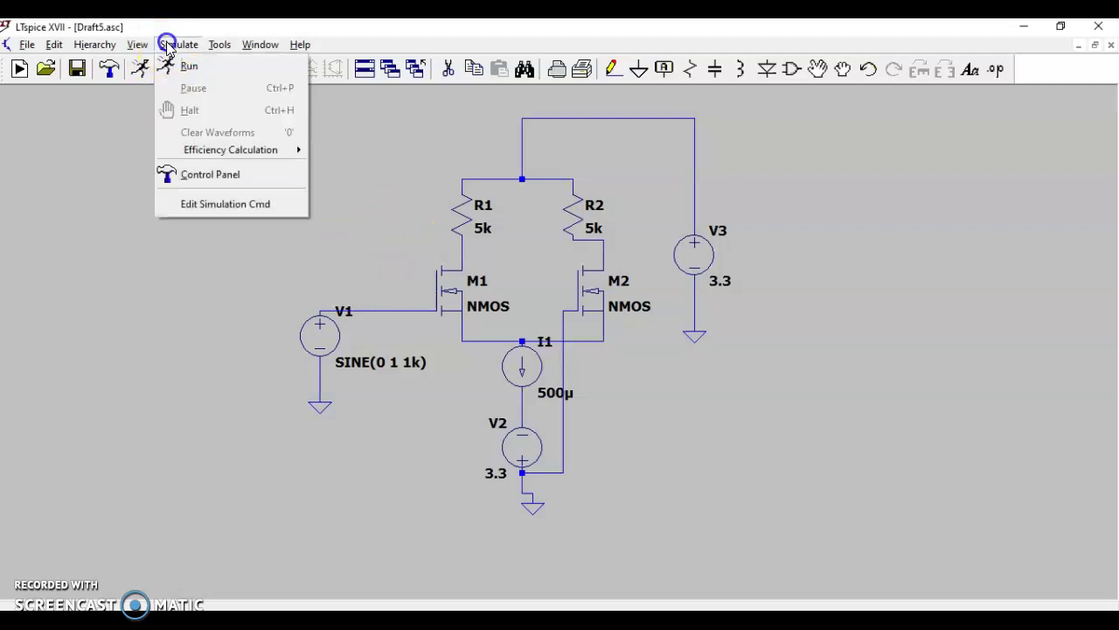
{"action": "left_click", "coordinate": [201, 208]}
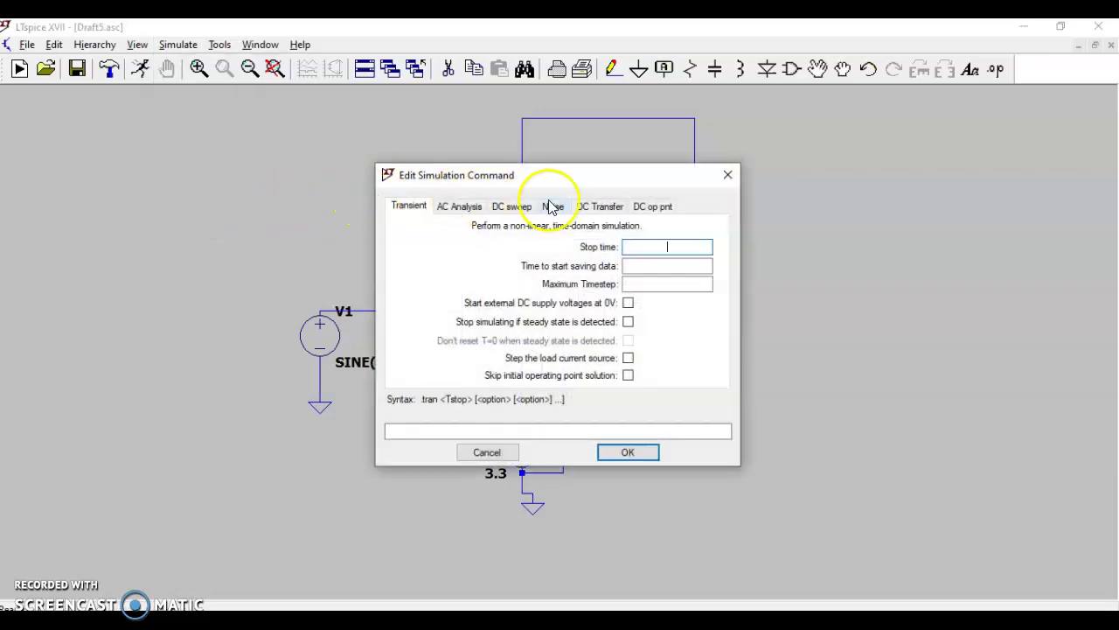
{"action": "left_click", "coordinate": [649, 210]}
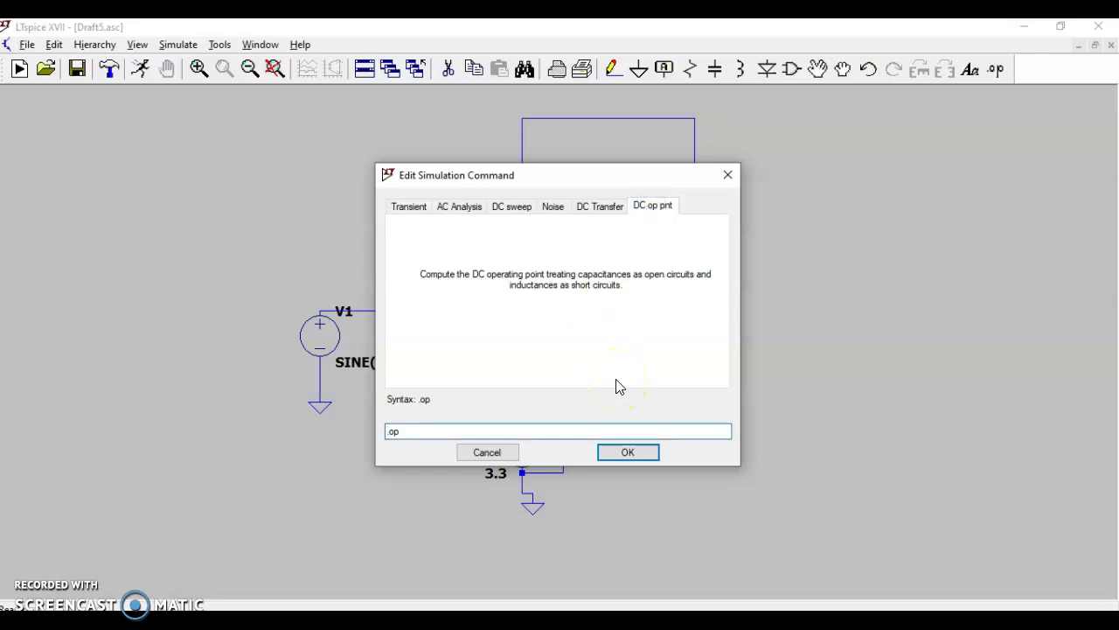
{"action": "left_click", "coordinate": [626, 455]}
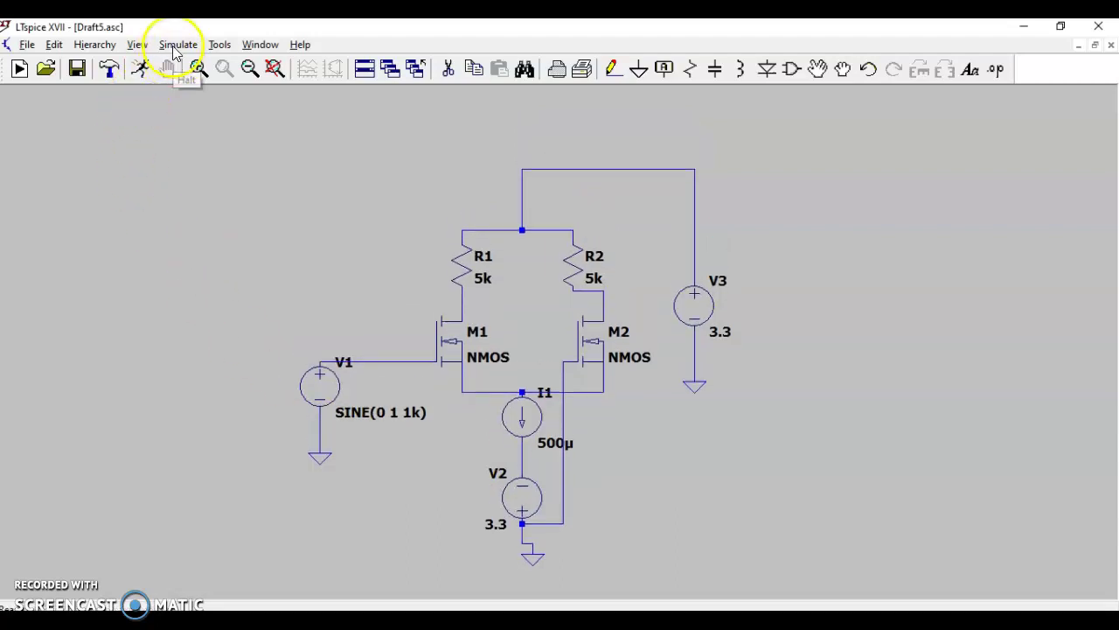
{"action": "left_click", "coordinate": [178, 44]}
{"action": "left_click", "coordinate": [200, 206]}
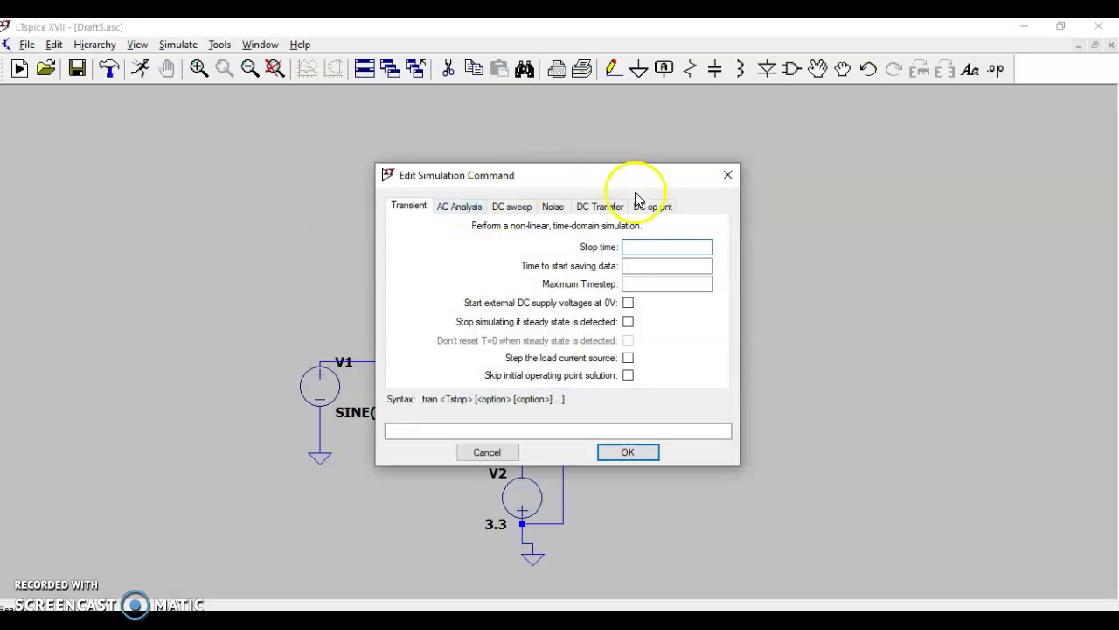
{"action": "left_click", "coordinate": [647, 211]}
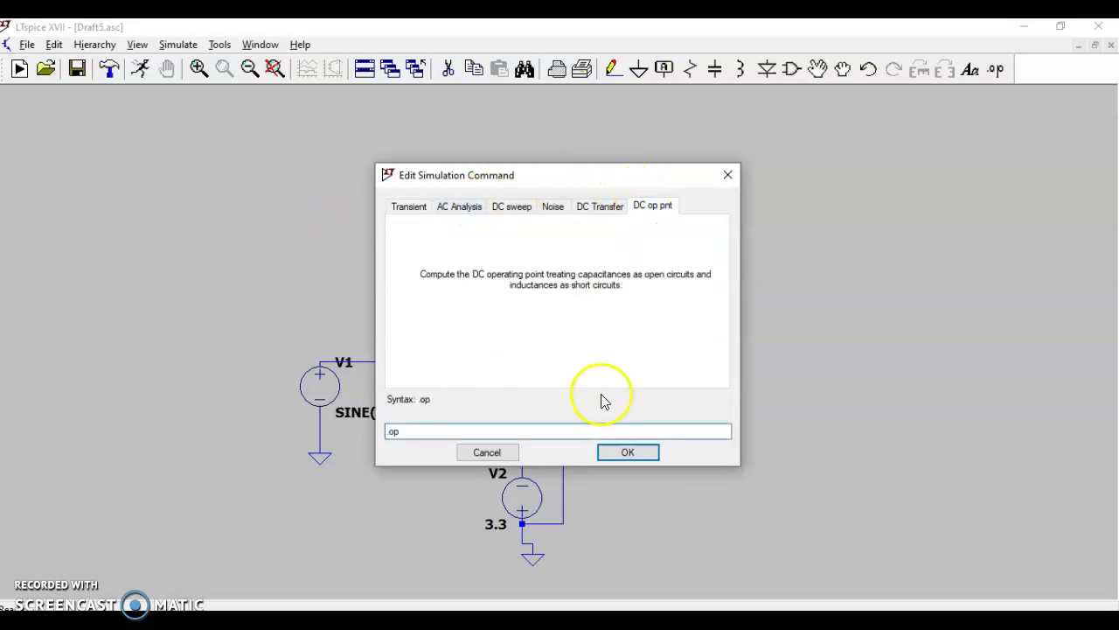
{"action": "left_click", "coordinate": [625, 453]}
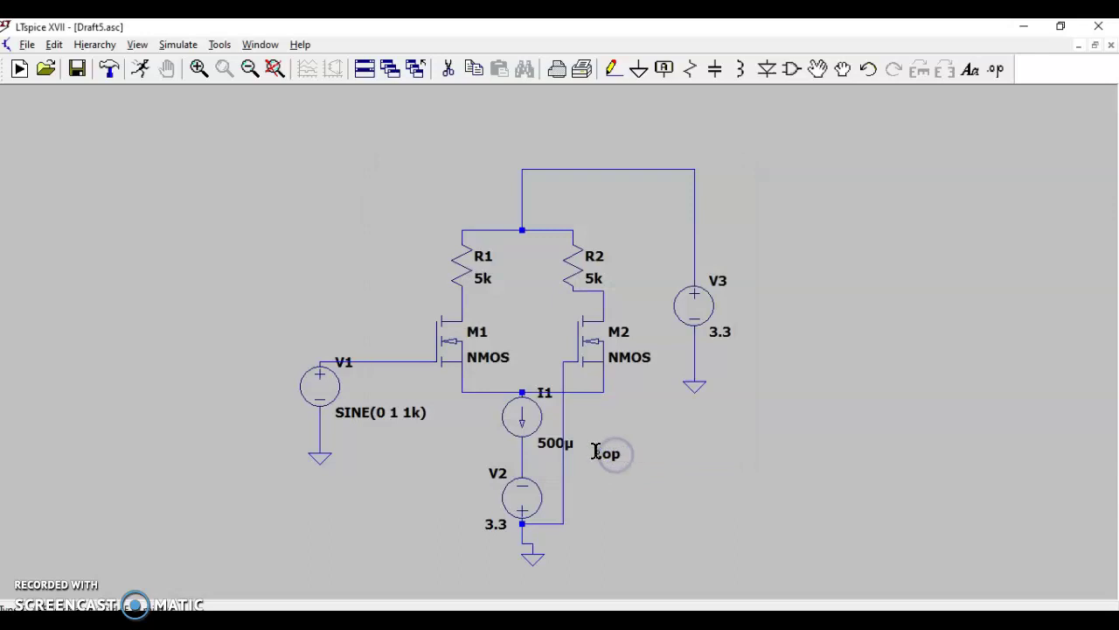
{"action": "left_click", "coordinate": [279, 277]}
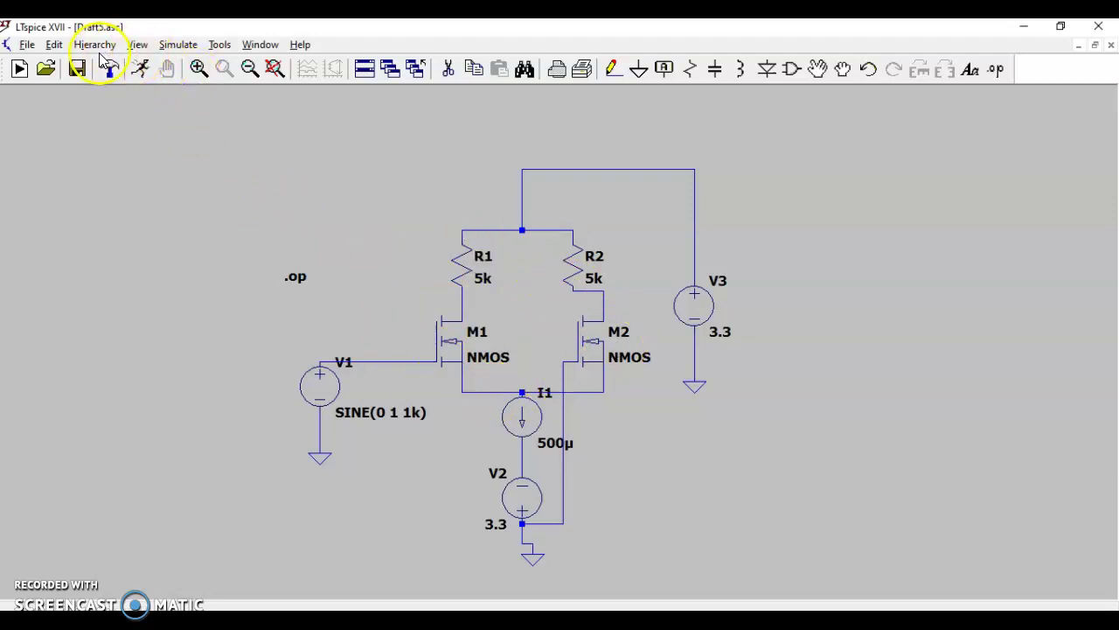
Run the .op simulation, check 2.05 V drains and 0.25 mA currents, then close the results
{"action": "left_click", "coordinate": [140, 68]}
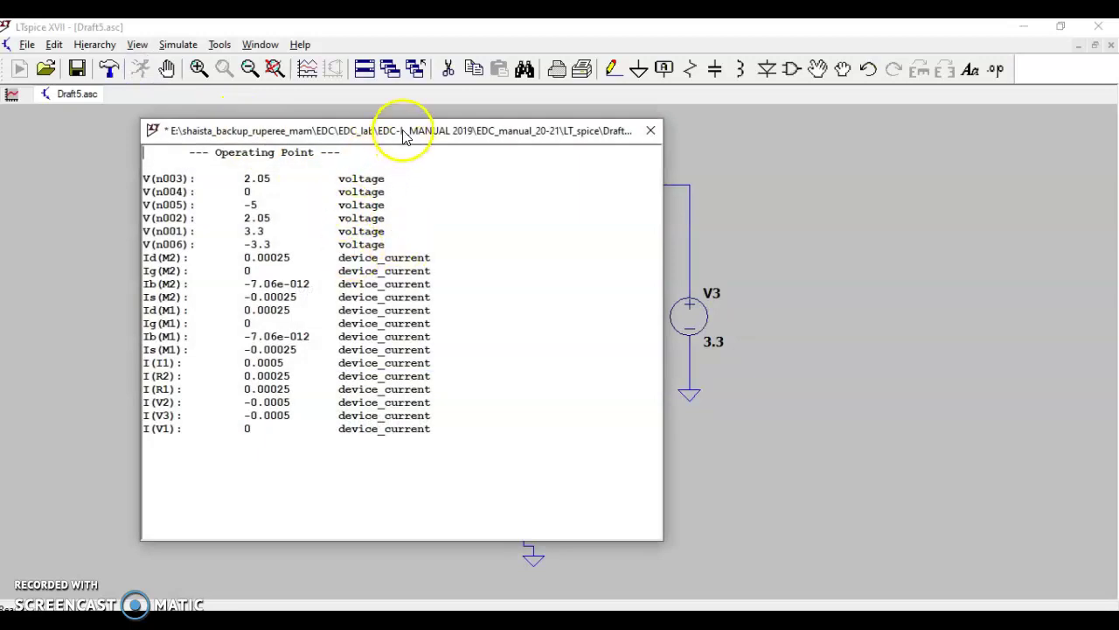
{"action": "mouse_move", "coordinate": [398, 146]}
{"action": "left_mouse_down"}
{"action": "mouse_move", "coordinate": [763, 129]}
{"action": "mouse_move", "coordinate": [976, 147]}
{"action": "left_mouse_up"}
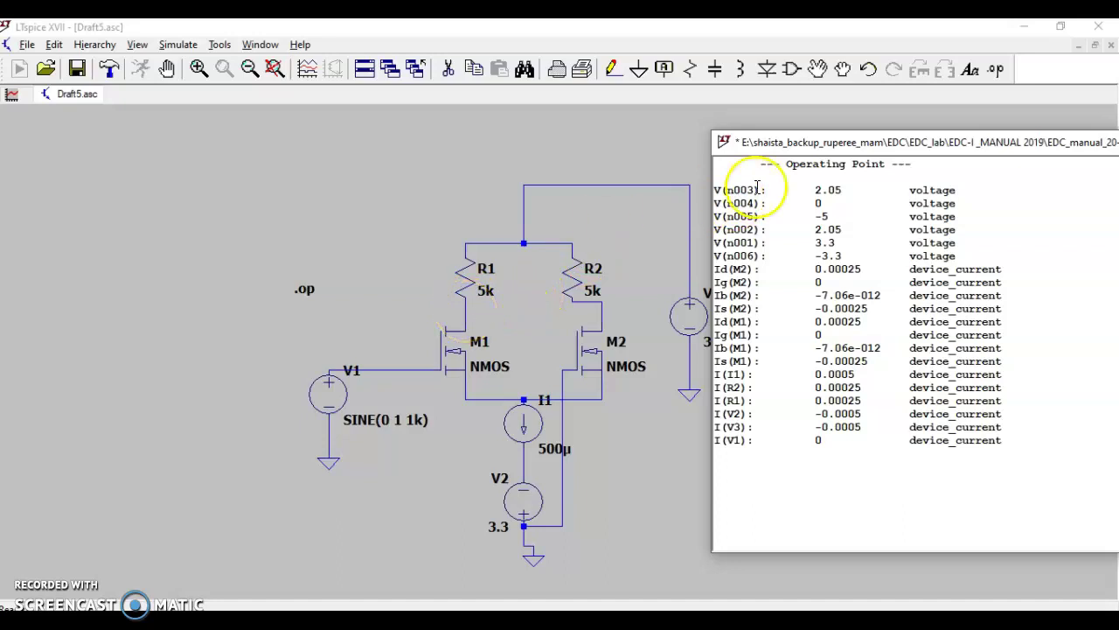
{"action": "left_click_drag", "start_coordinate": [894, 148], "coordinate": [642, 215]}
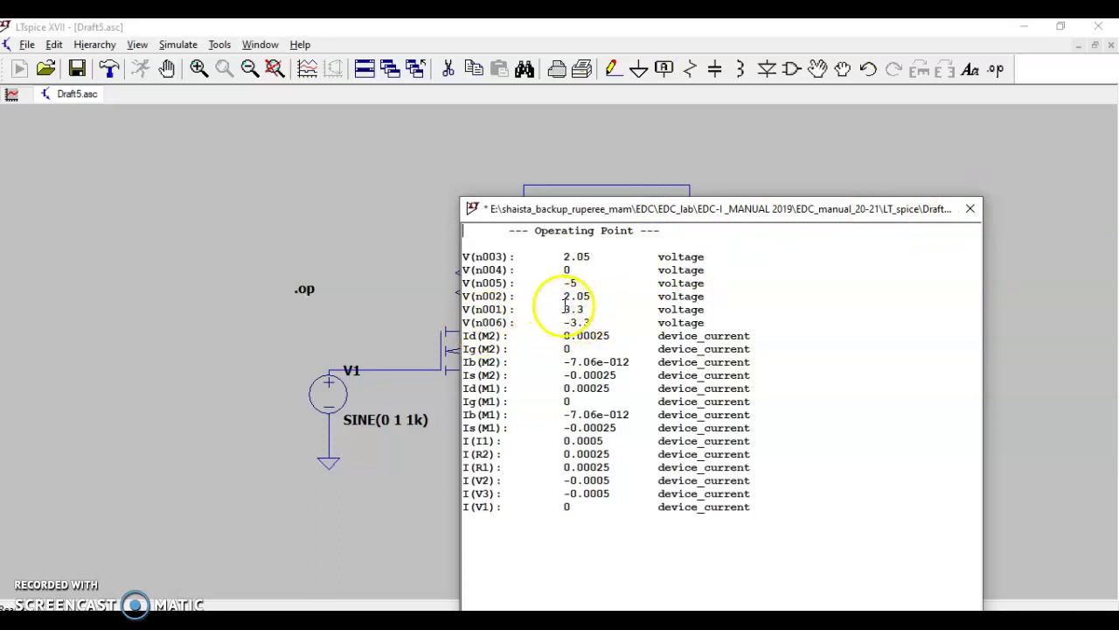
{"action": "left_click", "coordinate": [970, 209]}
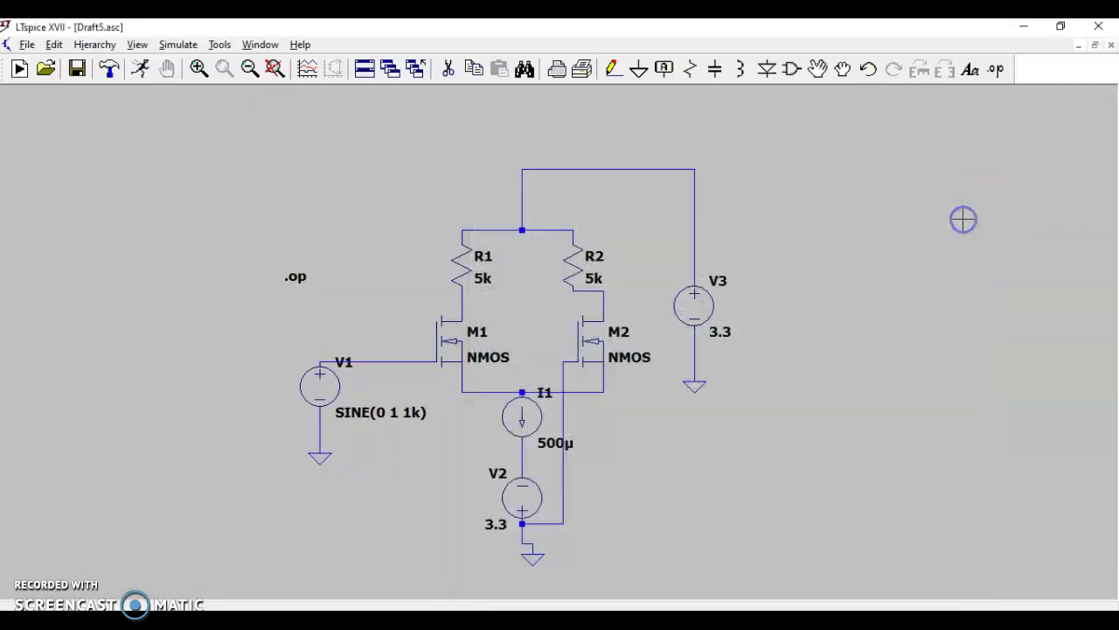
Label M1's drain net VO1, rotated upright beside the wire
{"action": "right_click", "coordinate": [461, 302]}
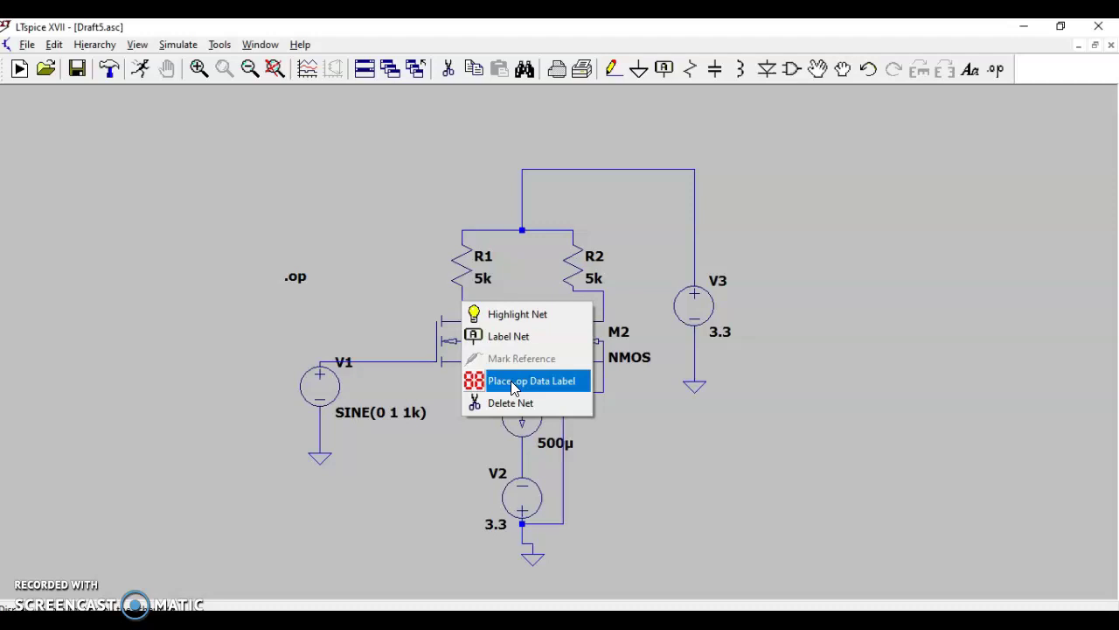
{"action": "left_click", "coordinate": [520, 337]}
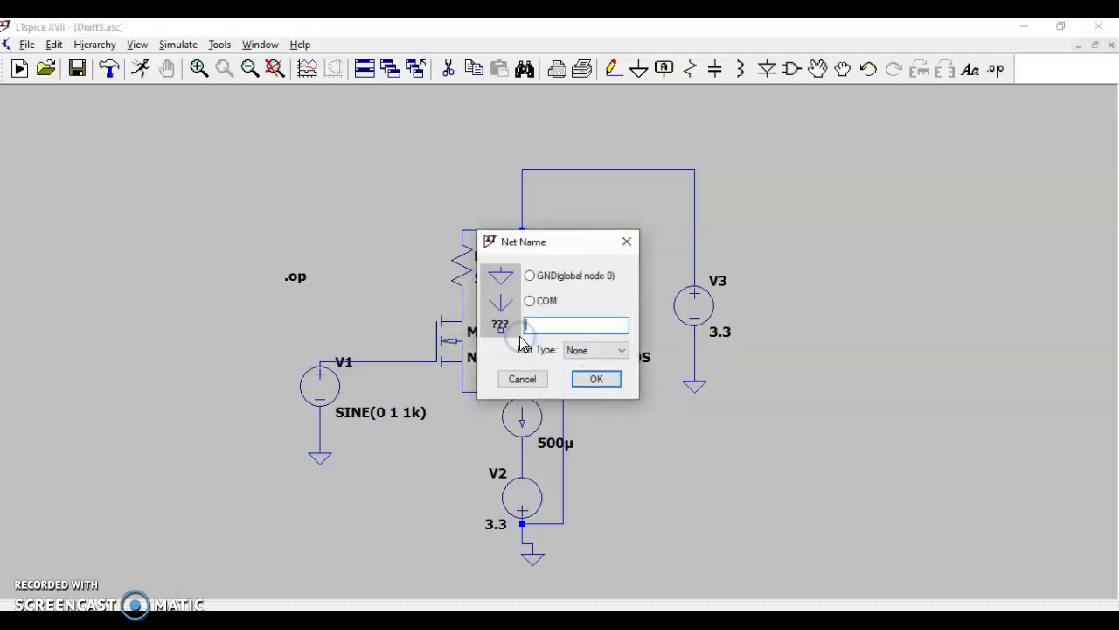
{"action": "left_click", "coordinate": [547, 320]}
{"action": "type", "text": "VO1"}
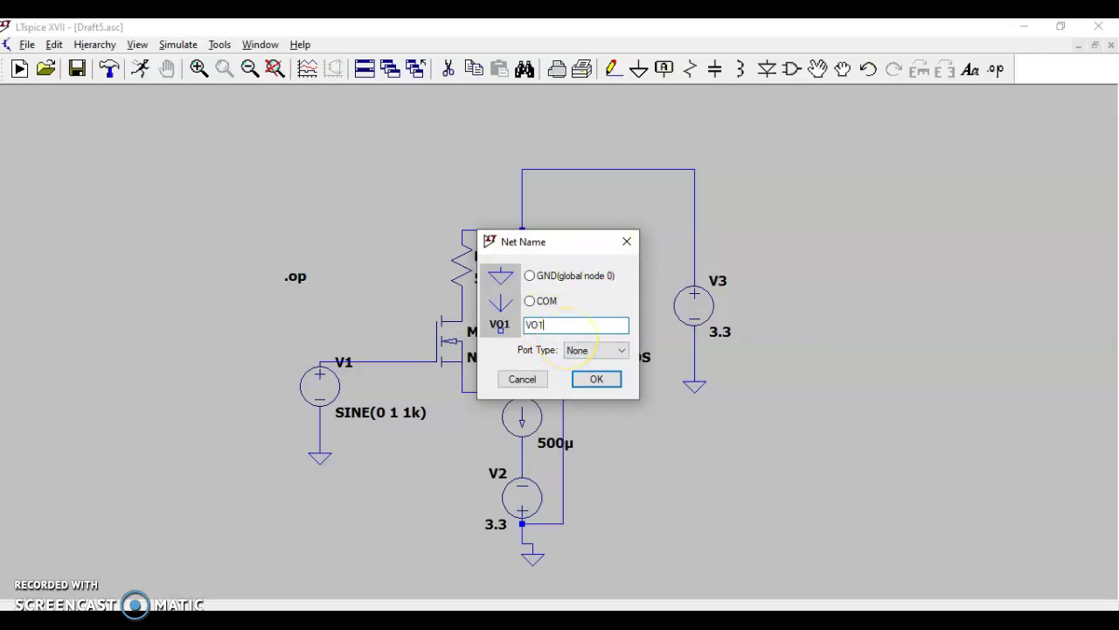
{"action": "left_click", "coordinate": [594, 379]}
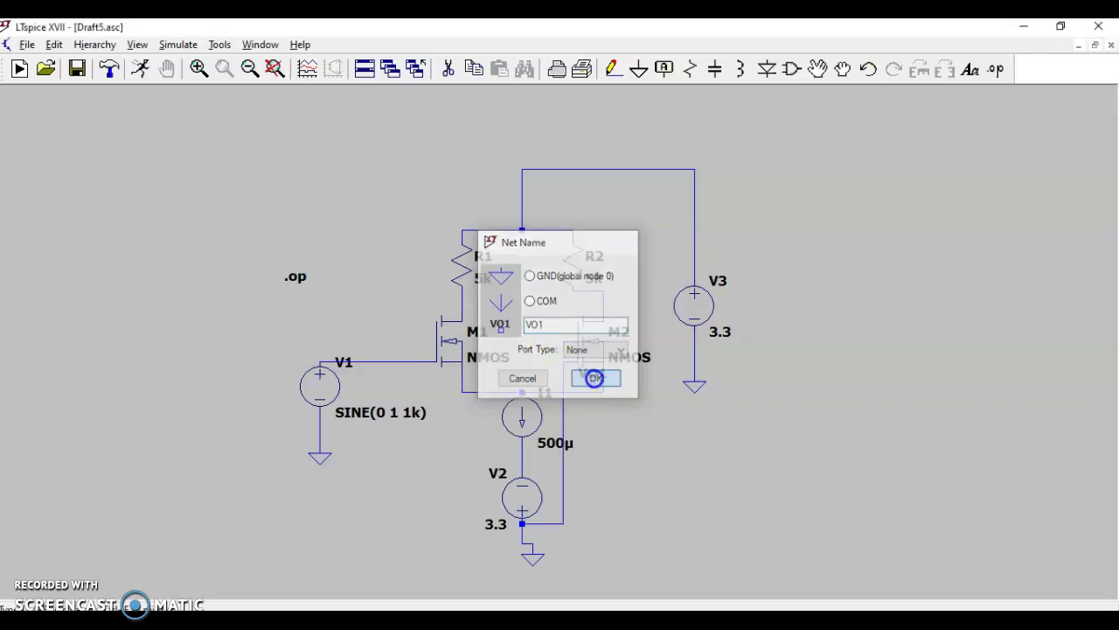
{"action": "key", "text": "ctrl+r"}
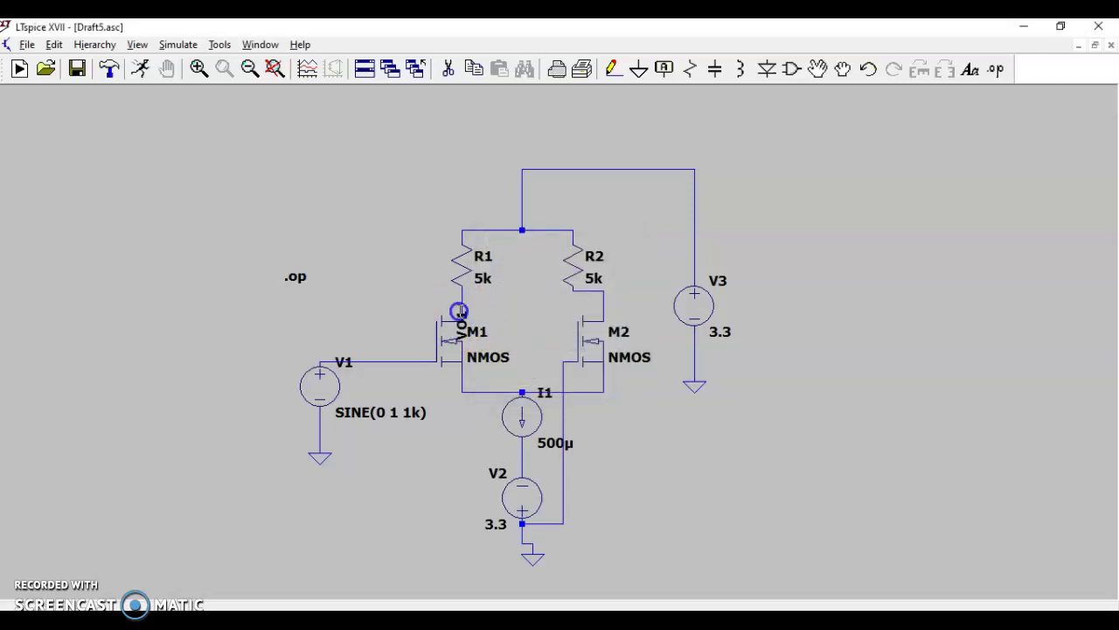
{"action": "left_click", "coordinate": [462, 301]}
Place a second net label on M2's drain and rename it VO2
{"action": "left_click_drag", "start_coordinate": [462, 302], "coordinate": [604, 311]}
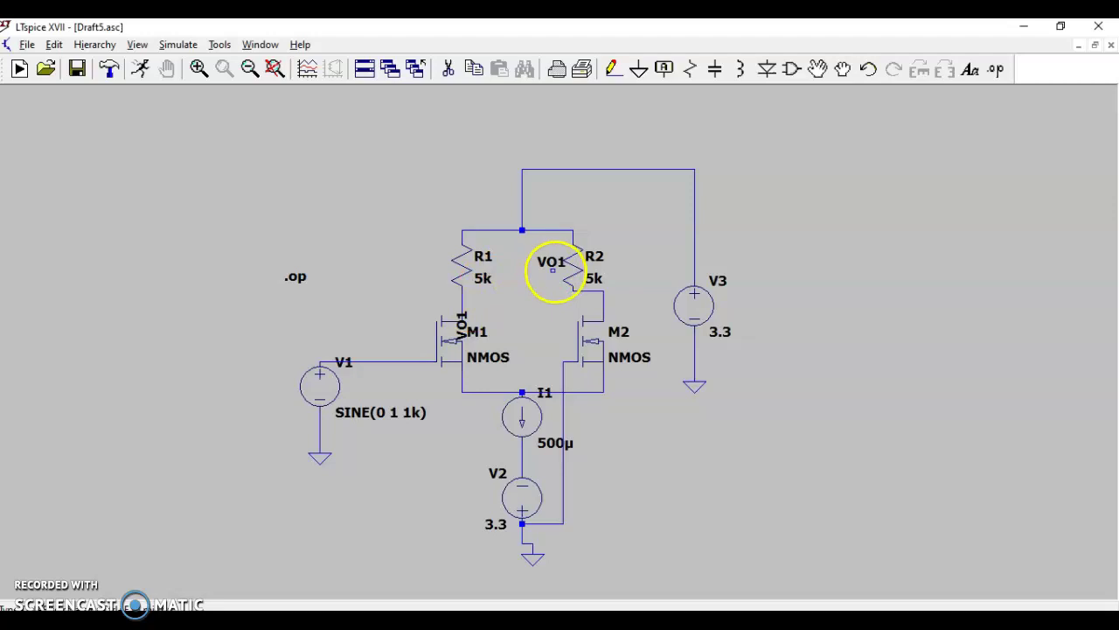
{"action": "left_click", "coordinate": [603, 311]}
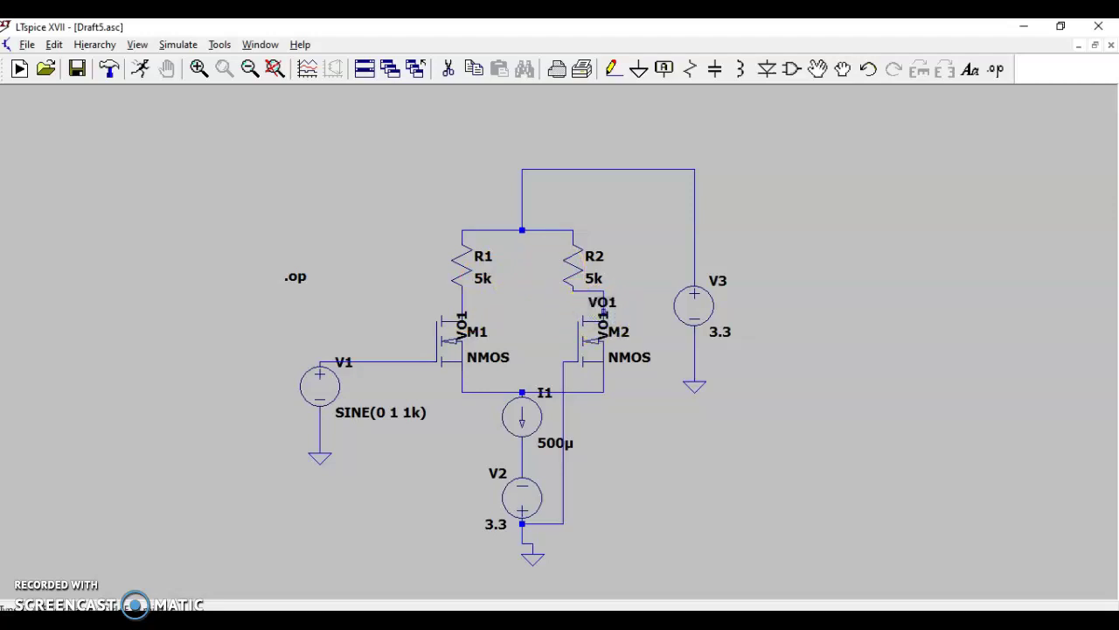
{"action": "right_click", "coordinate": [604, 320]}
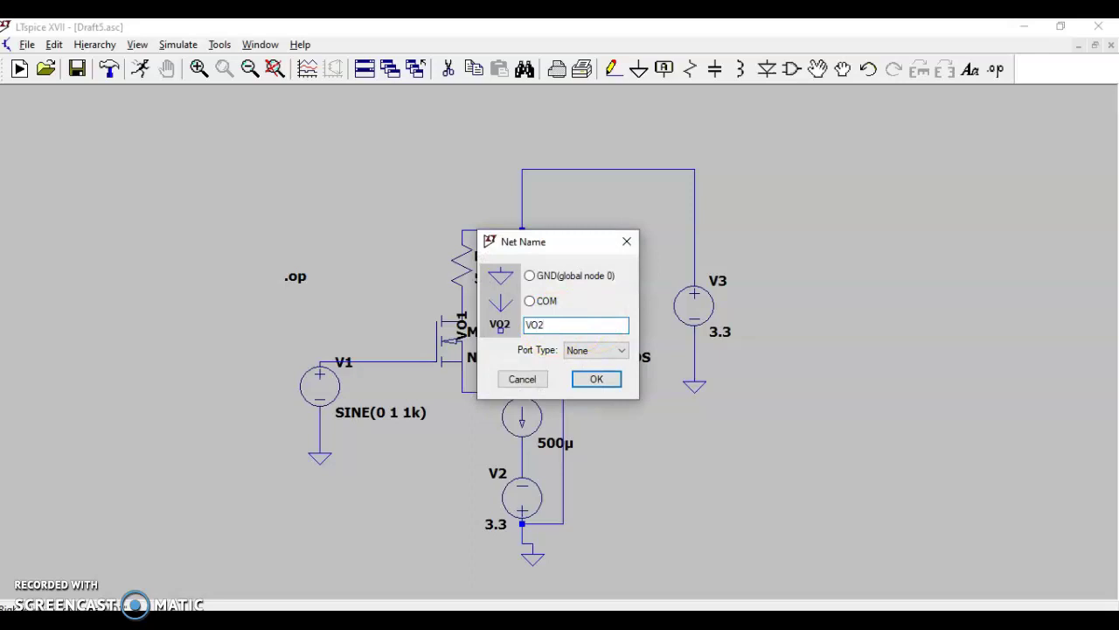
{"action": "left_click", "coordinate": [595, 379]}
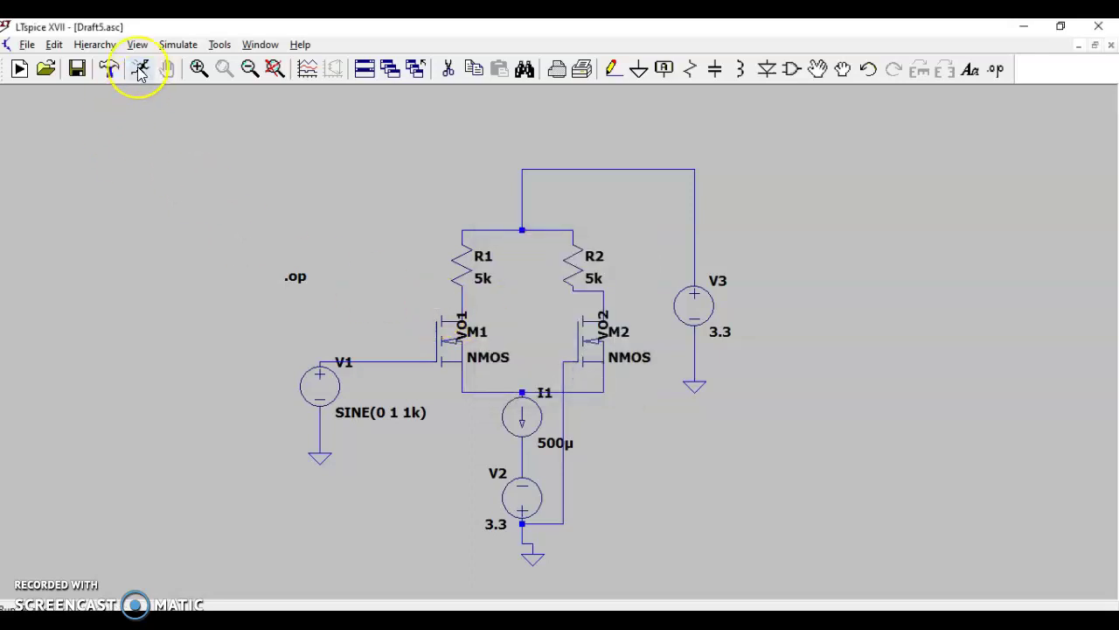
{"action": "left_click", "coordinate": [140, 70]}
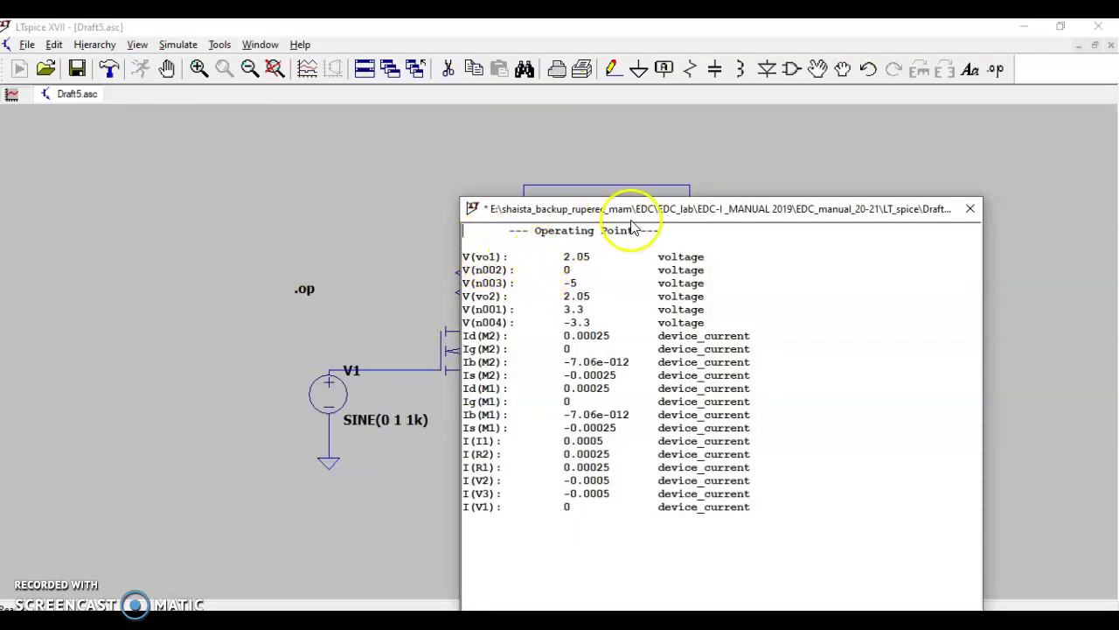
{"action": "left_click_drag", "start_coordinate": [638, 217], "coordinate": [787, 193]}
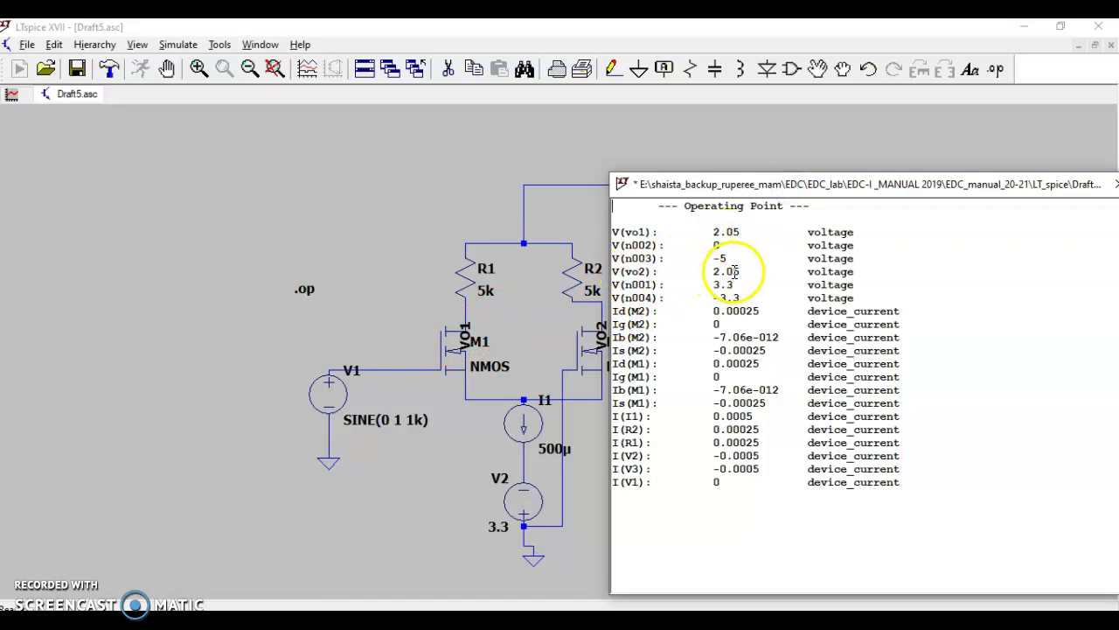
{"action": "left_click", "coordinate": [469, 322]}
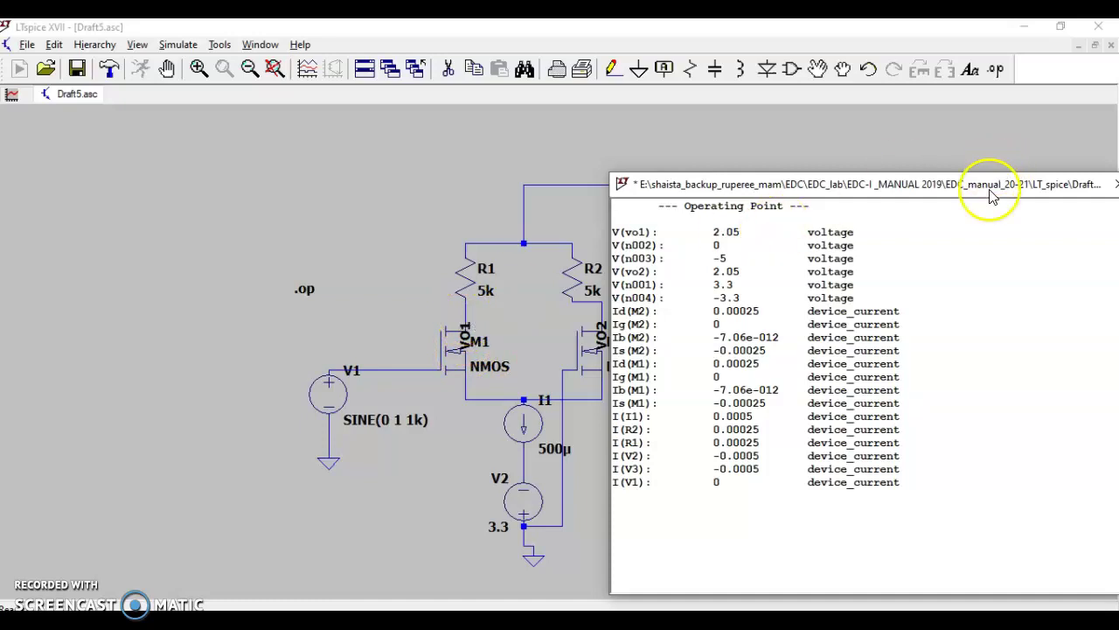
{"action": "mouse_move", "coordinate": [988, 187]}
{"action": "left_mouse_down"}
{"action": "mouse_move", "coordinate": [891, 194]}
{"action": "mouse_move", "coordinate": [957, 185]}
{"action": "left_mouse_up"}
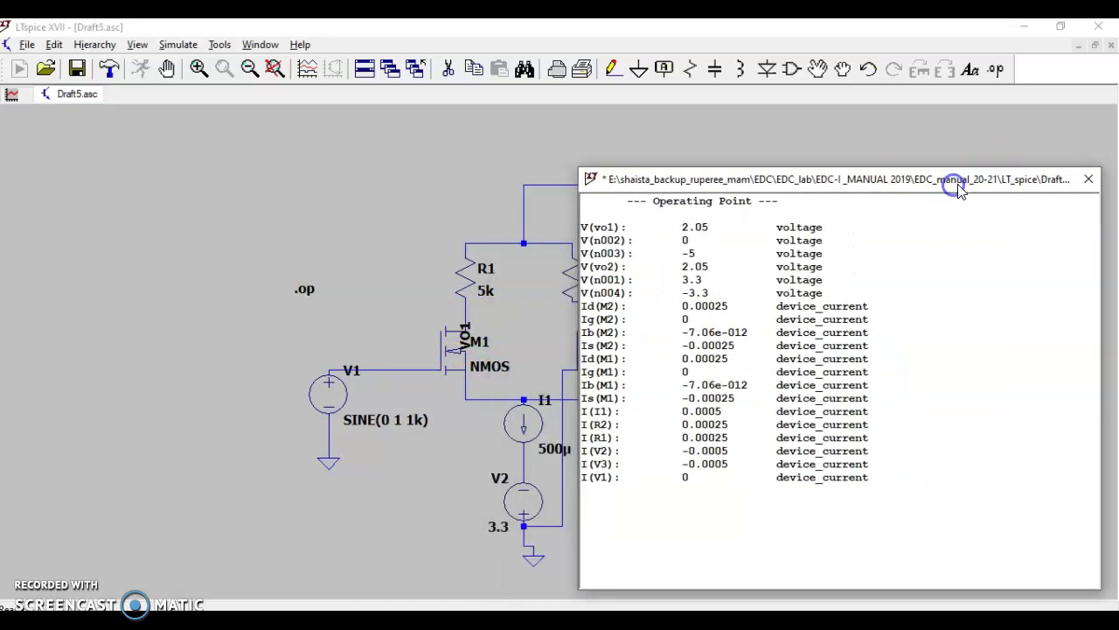
{"action": "left_click", "coordinate": [1089, 181]}
{"action": "mouse_move", "coordinate": [461, 330]}
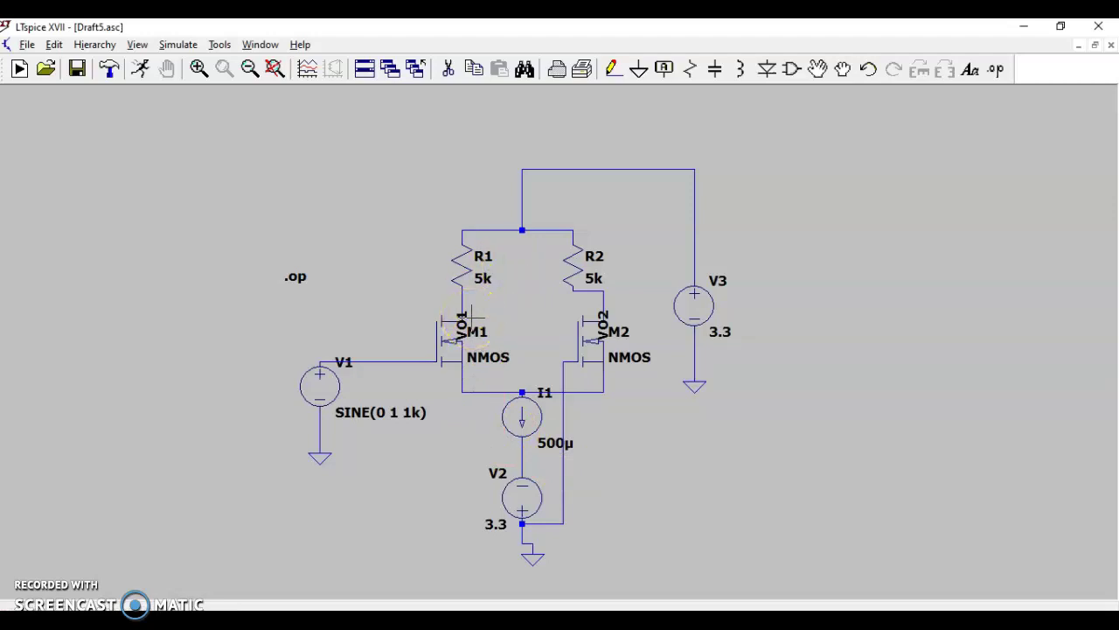
Place a .tran 5ms transient directive left of M1, leaving .op commented out as ;op
{"action": "left_click", "coordinate": [488, 271]}
{"action": "left_click", "coordinate": [390, 255]}
{"action": "left_click", "coordinate": [172, 44]}
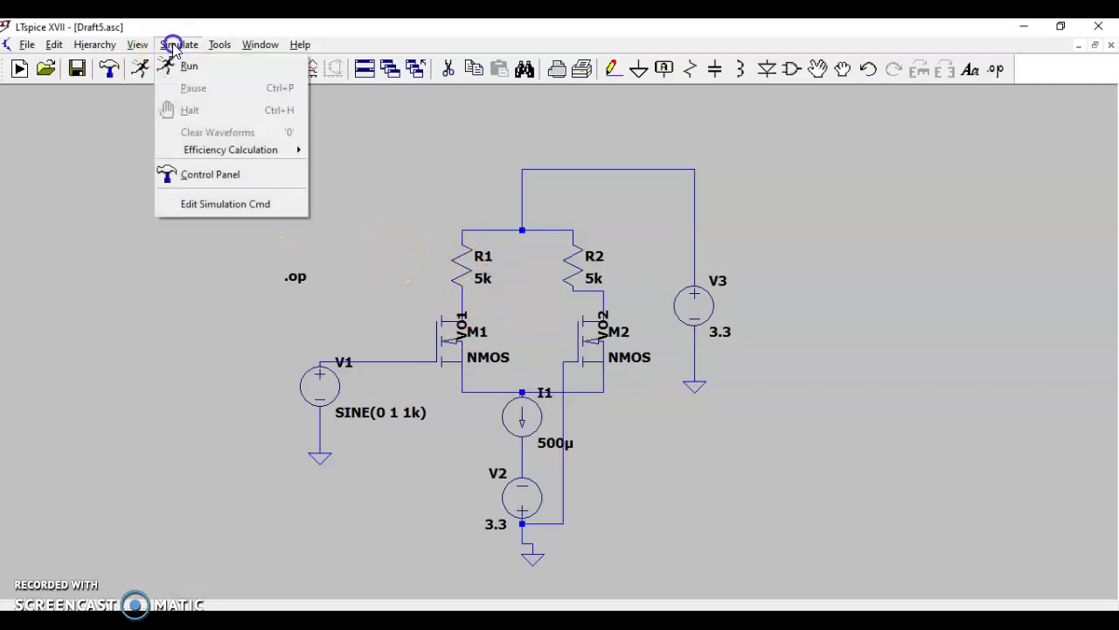
{"action": "left_click", "coordinate": [189, 204]}
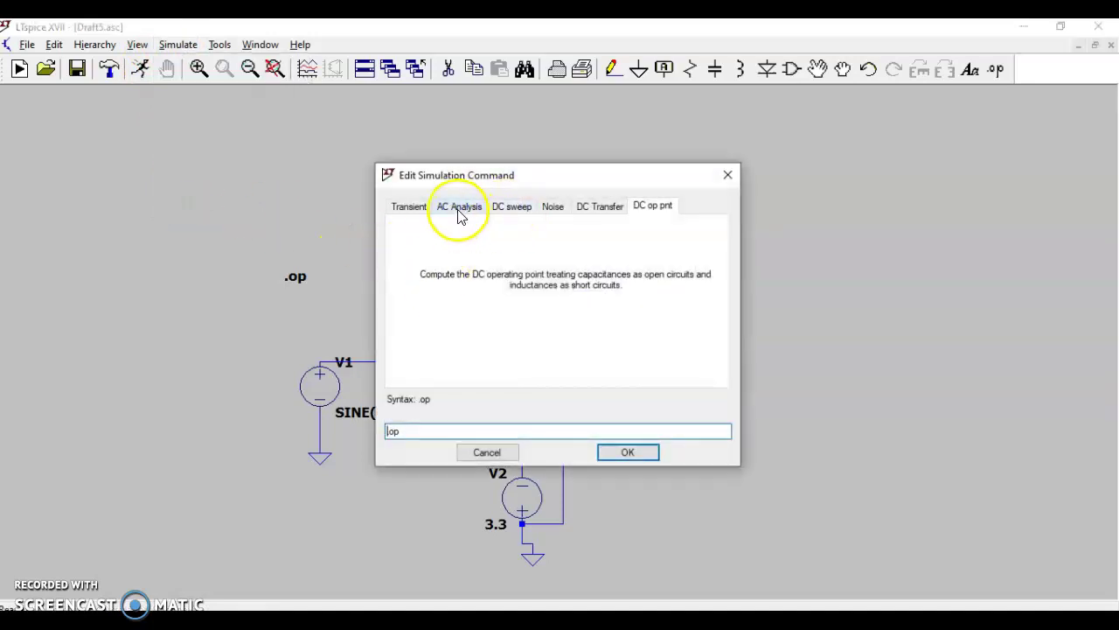
{"action": "left_click", "coordinate": [411, 209]}
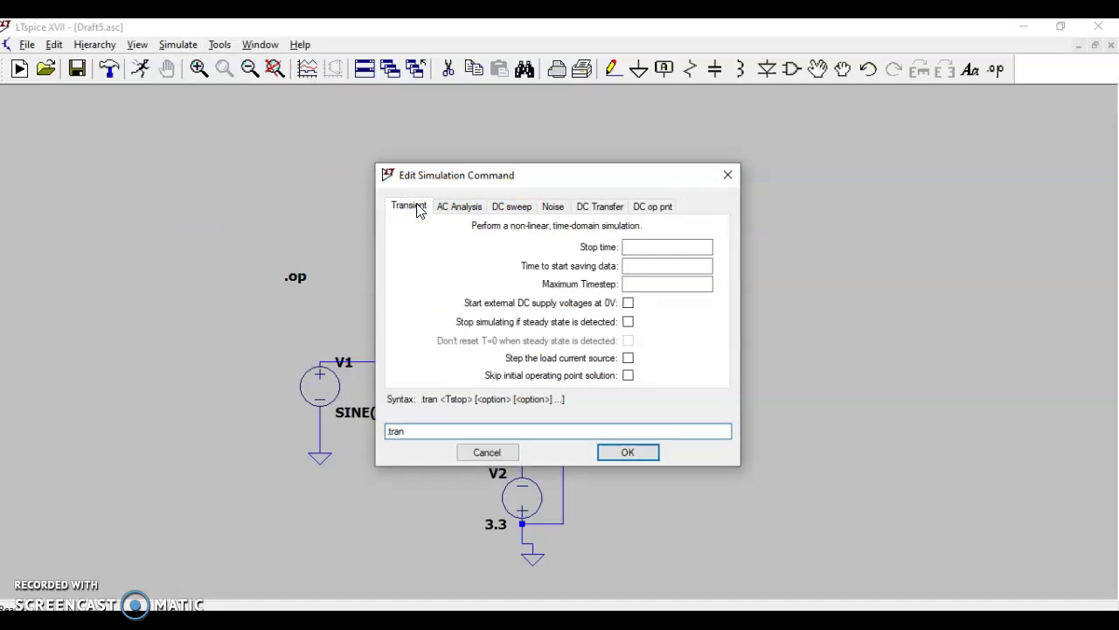
{"action": "left_click", "coordinate": [436, 243]}
{"action": "left_click", "coordinate": [640, 249]}
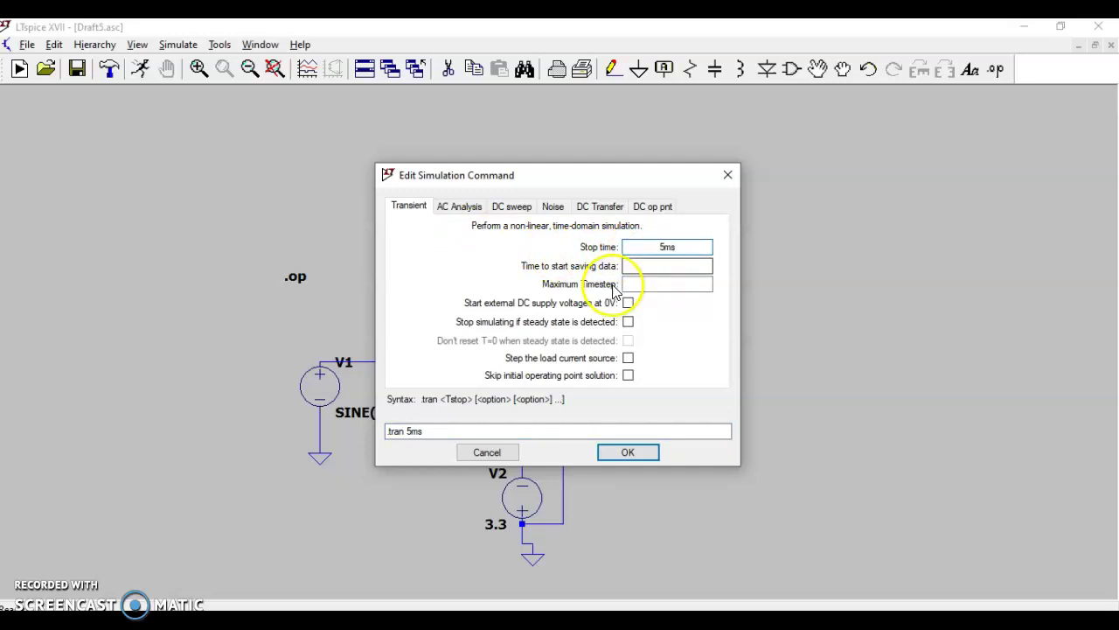
{"action": "left_click", "coordinate": [622, 453]}
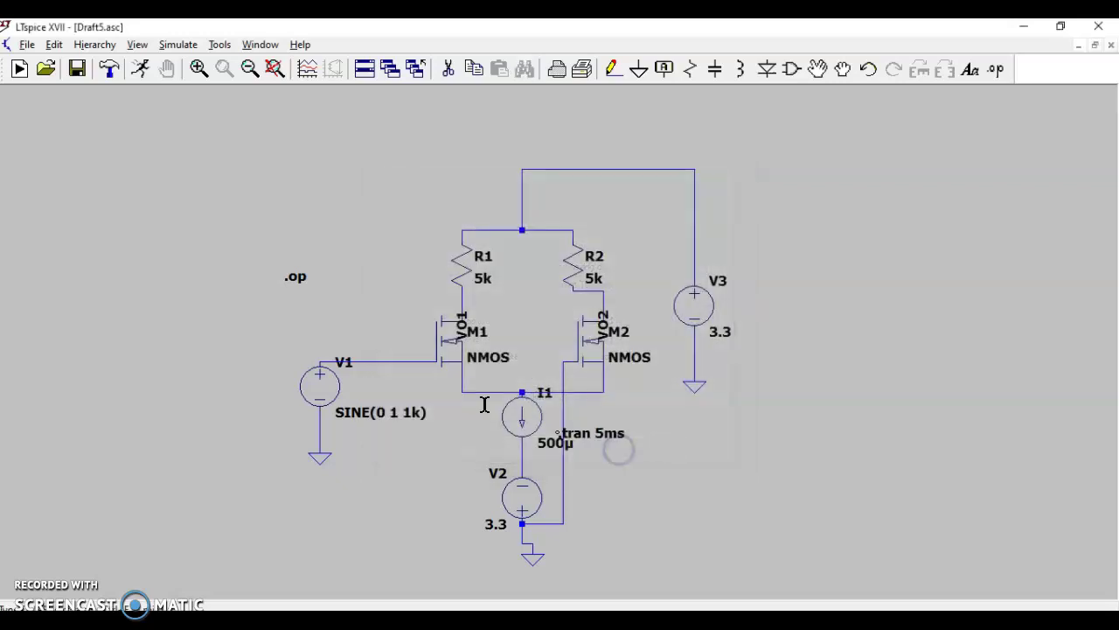
{"action": "left_click", "coordinate": [298, 327]}
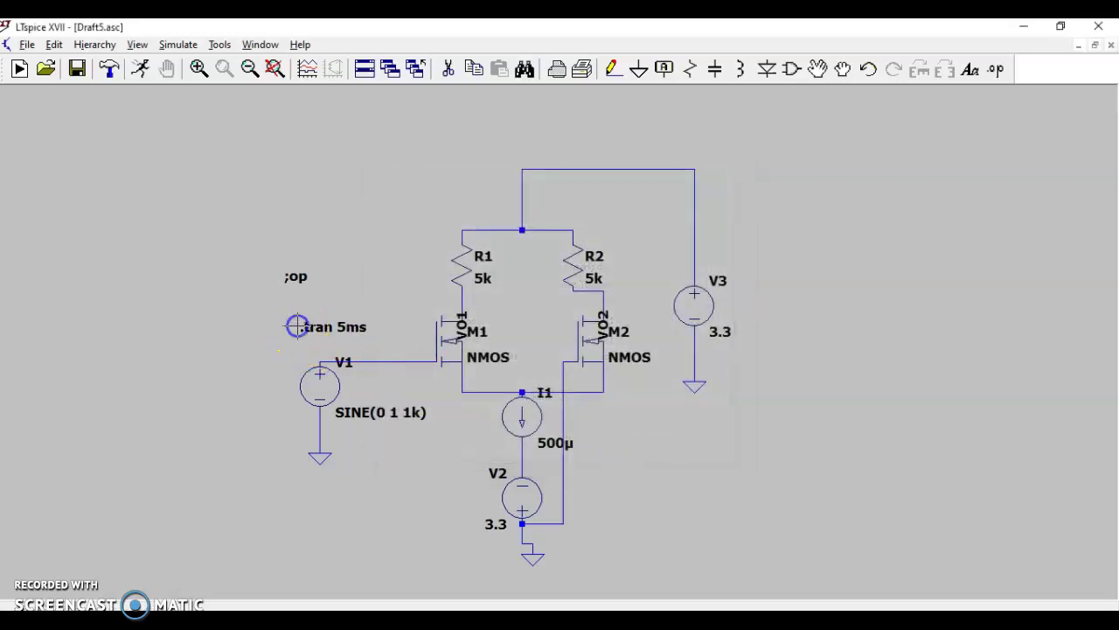
{"action": "right_click", "coordinate": [365, 331]}
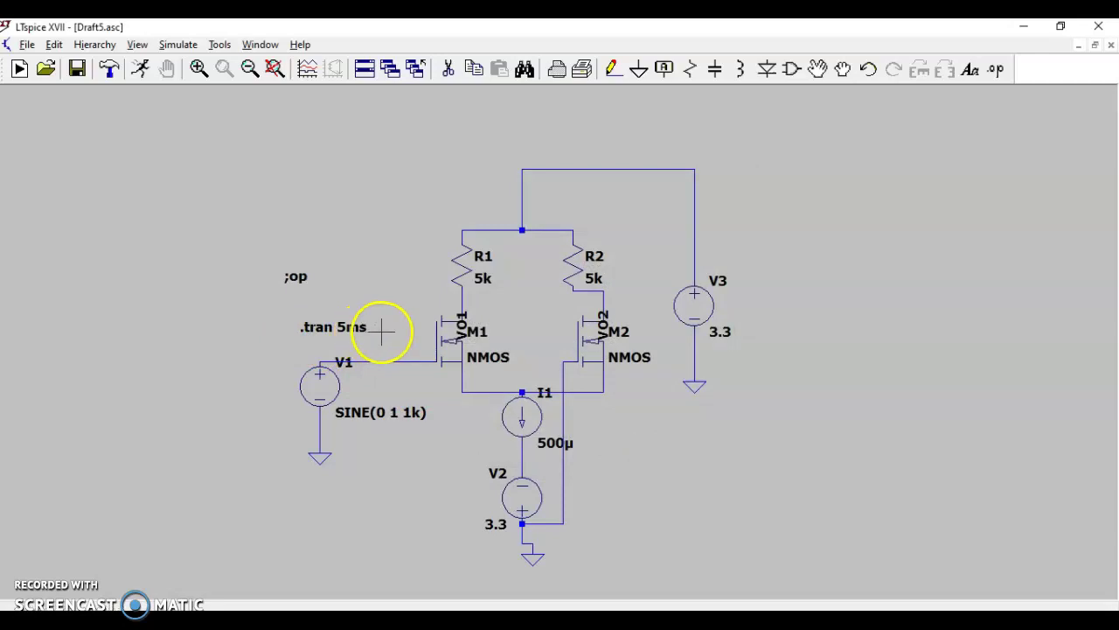
{"action": "left_click_drag", "start_coordinate": [381, 330], "coordinate": [389, 332]}
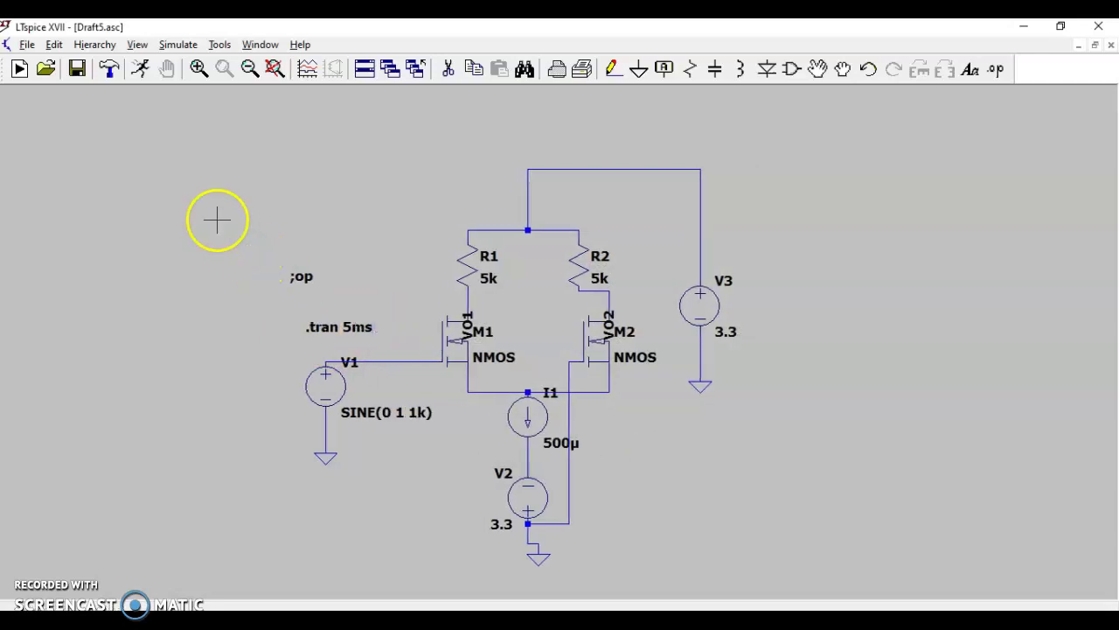
Run the 5 ms transient and plot V(vo1), the V1 input sine and V(vo2)
{"action": "left_click", "coordinate": [140, 70]}
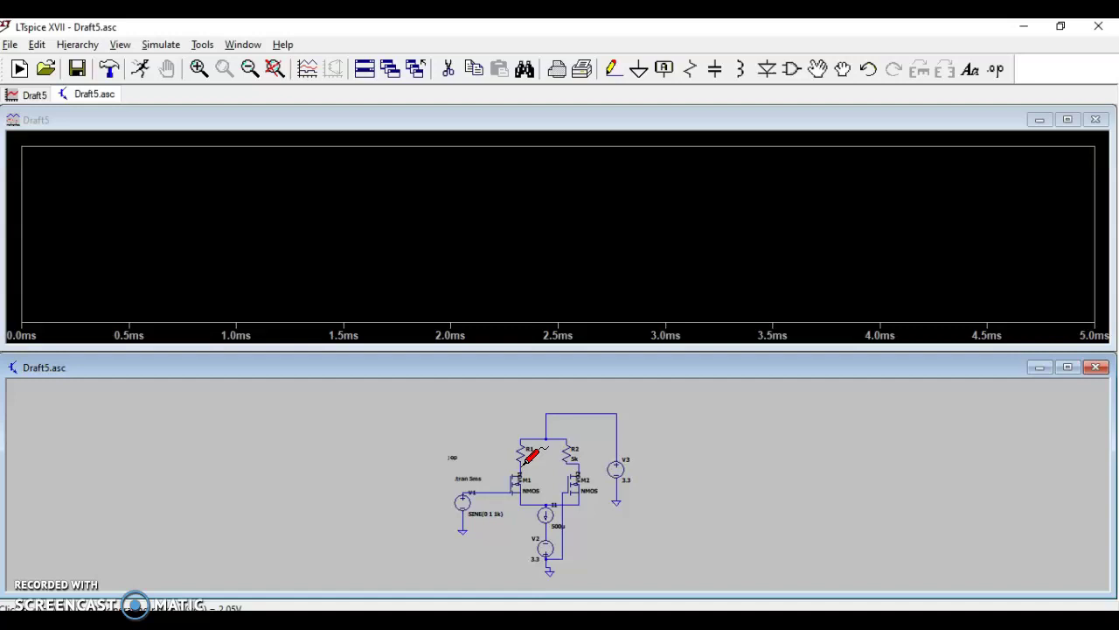
{"action": "left_click", "coordinate": [524, 463]}
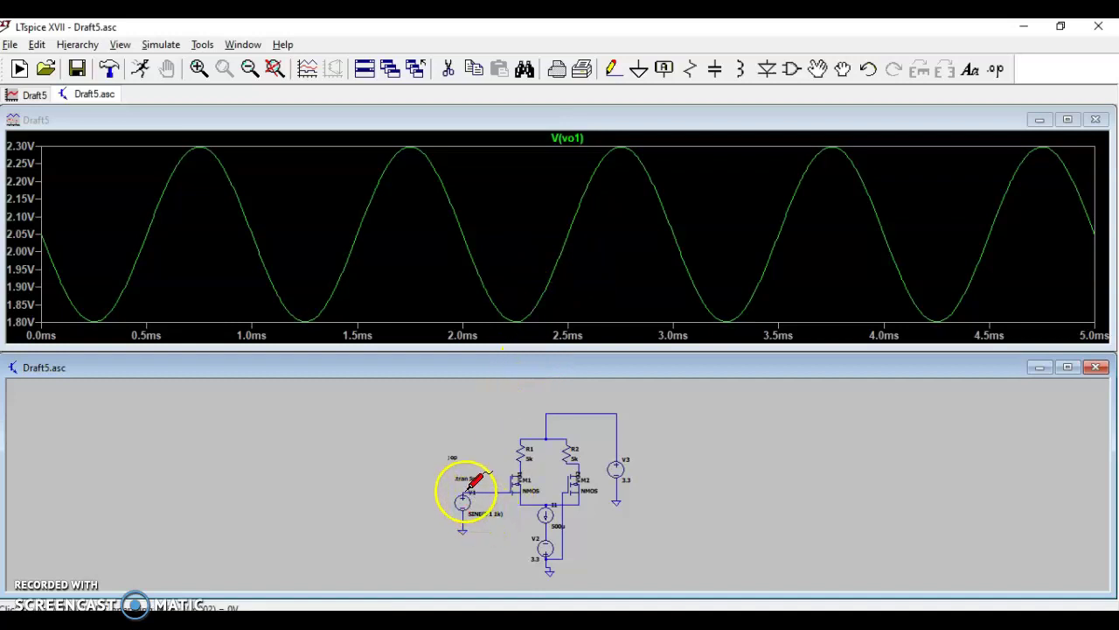
{"action": "left_click", "coordinate": [463, 491]}
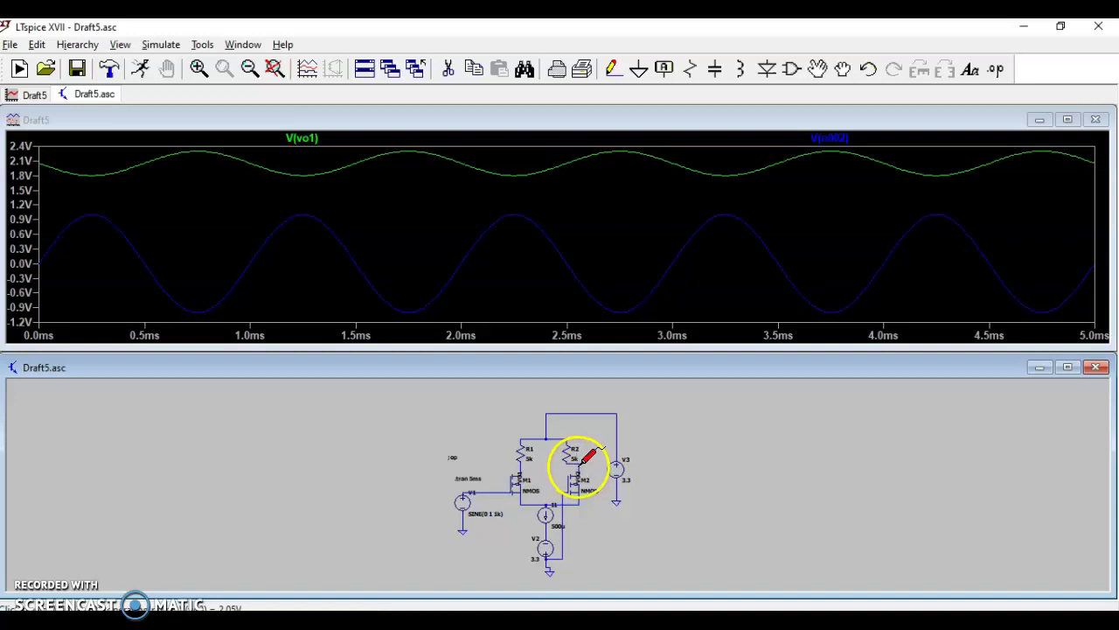
{"action": "left_click", "coordinate": [579, 466]}
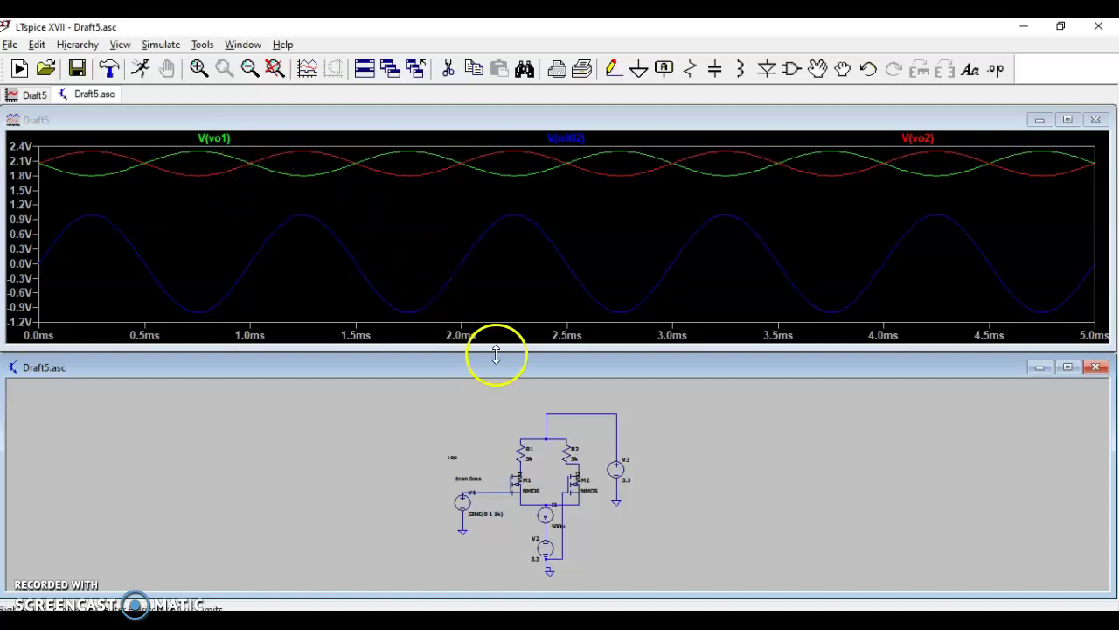
Rerun the transient in a fresh plot showing only the antiphase V(vo1) and V(vo2) traces
{"action": "left_click", "coordinate": [1097, 120]}
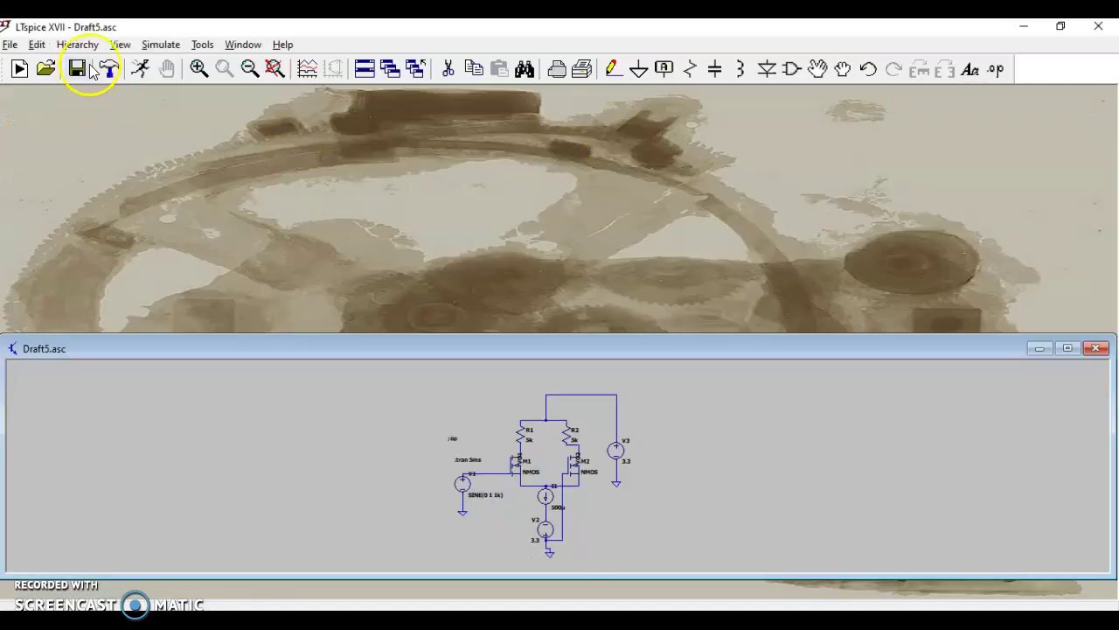
{"action": "left_click", "coordinate": [143, 68]}
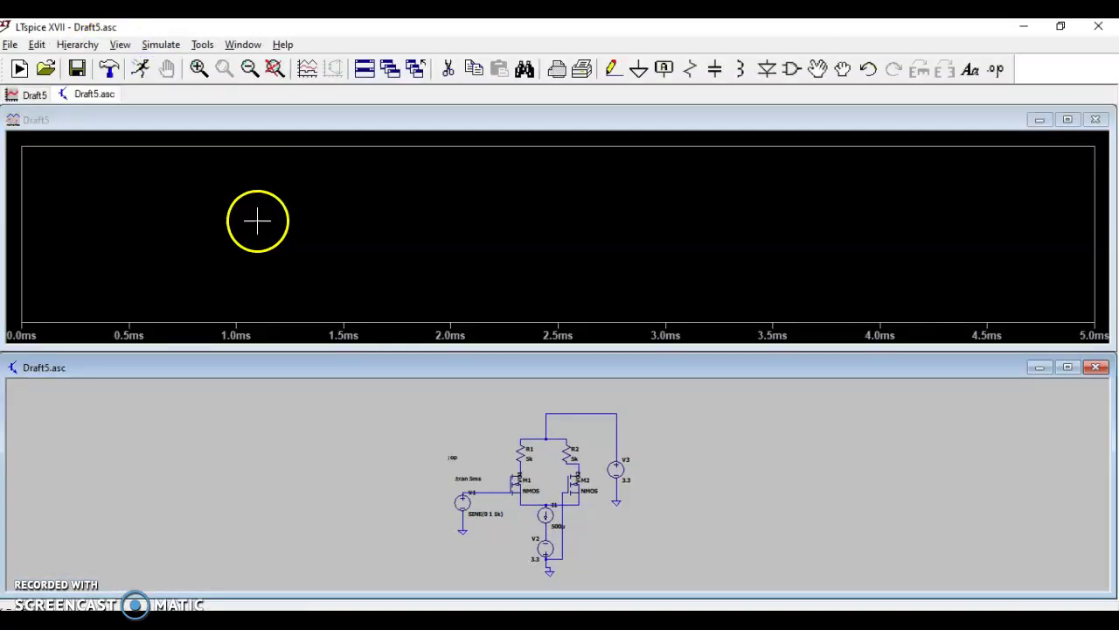
{"action": "left_click", "coordinate": [520, 467]}
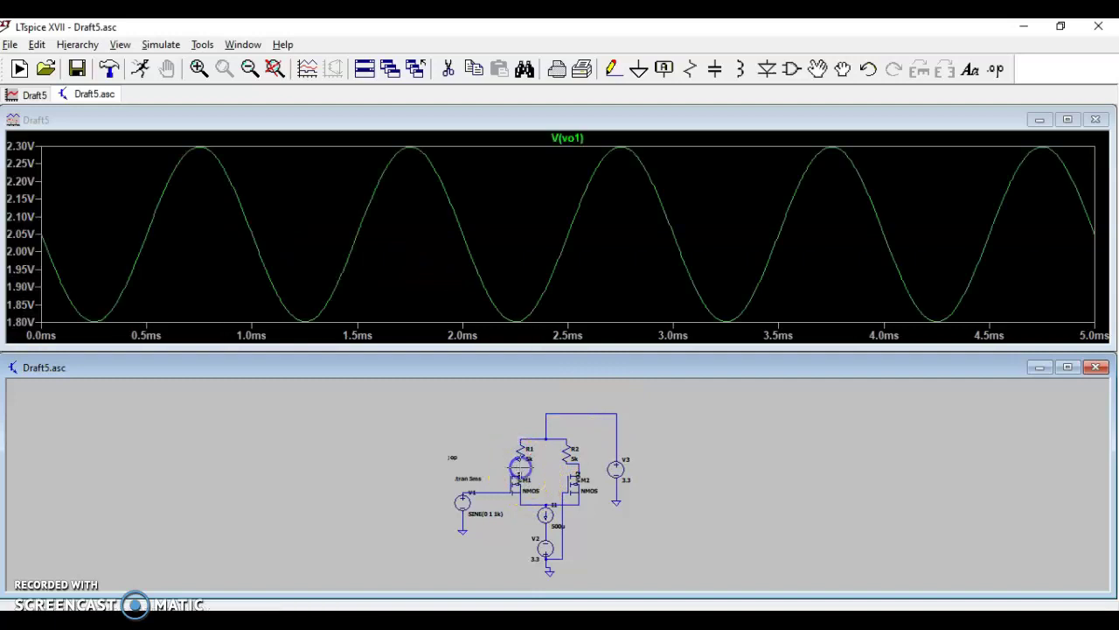
{"action": "left_click", "coordinate": [580, 468]}
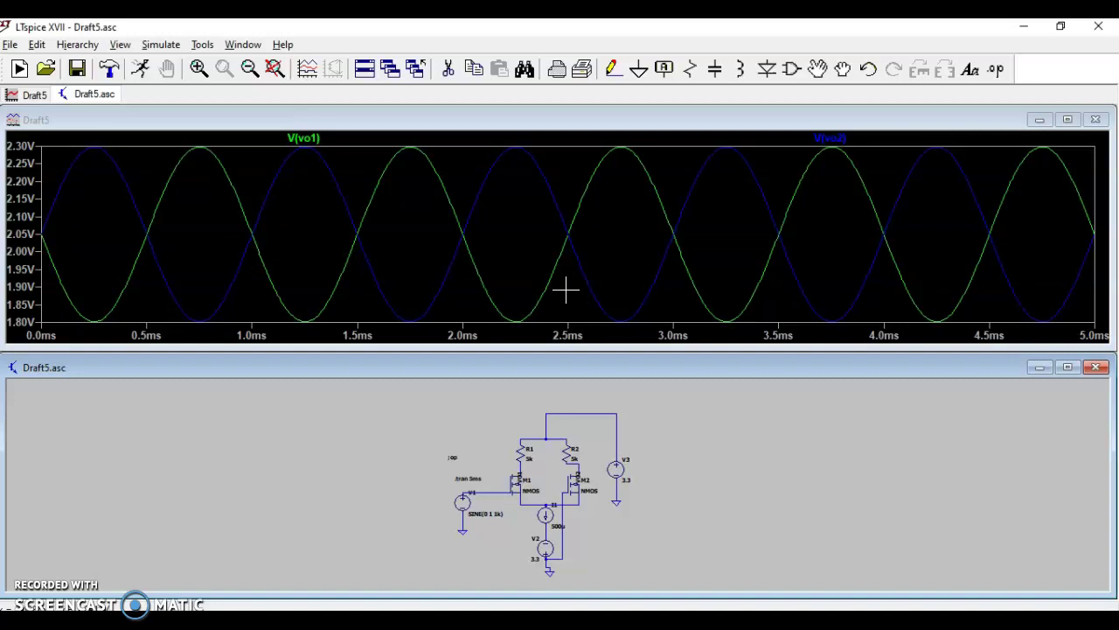
{"action": "left_click", "coordinate": [576, 237]}
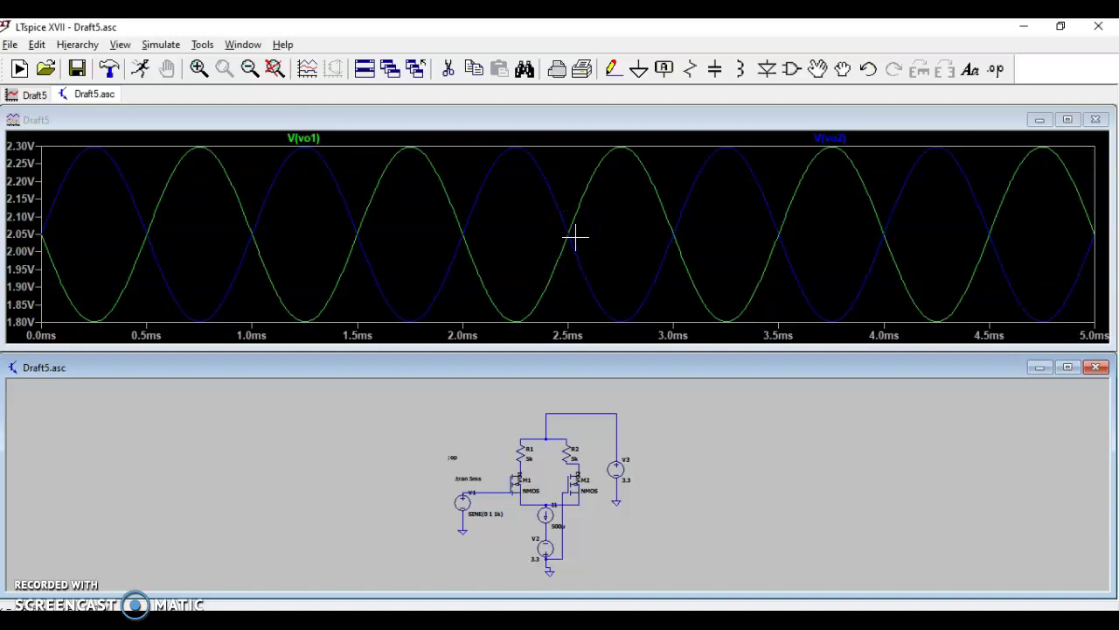